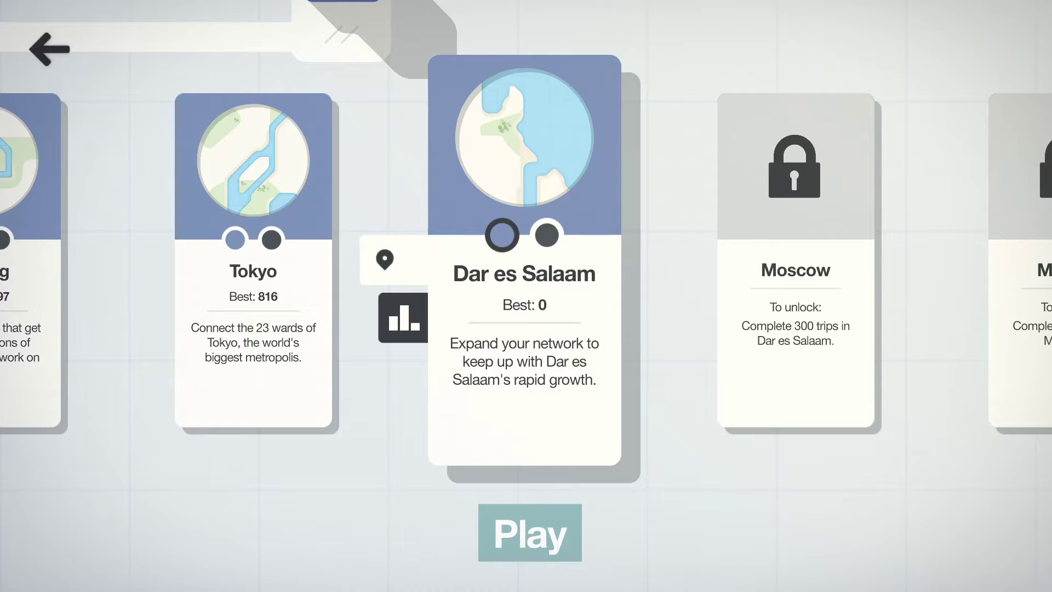
Step: Start Dar es Salaam and road the first house into the yellow destination's parking lot
left_click(576, 543)
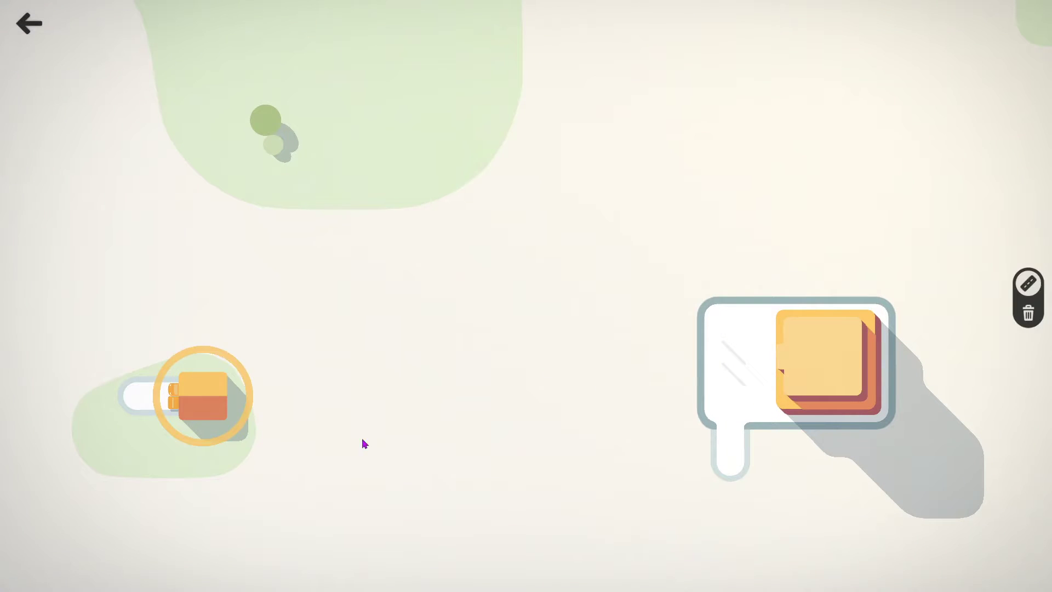
left_click_drag(206, 395, 577, 419)
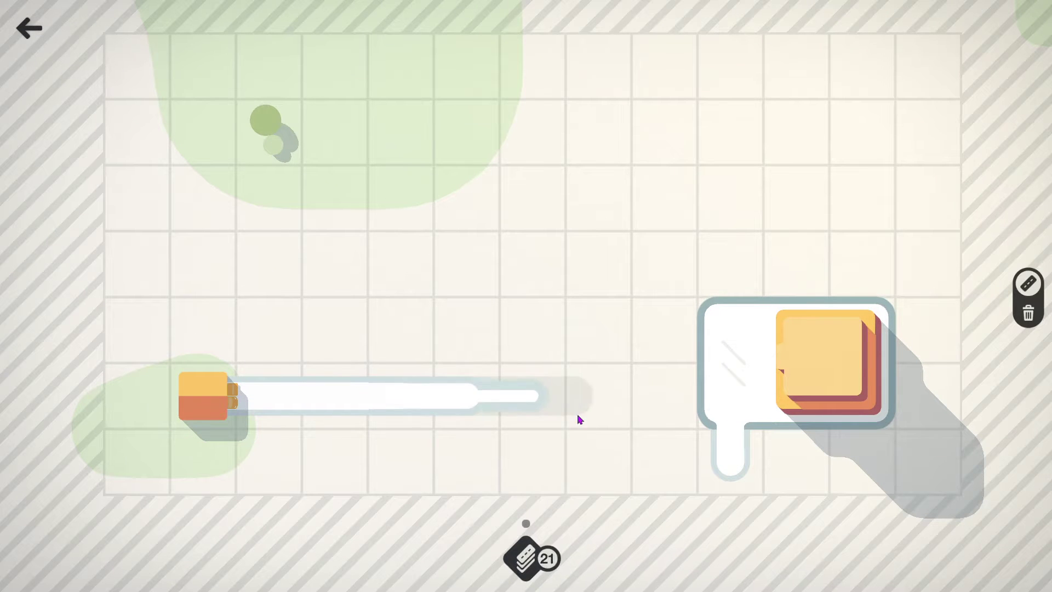
left_click_drag(648, 417, 727, 451)
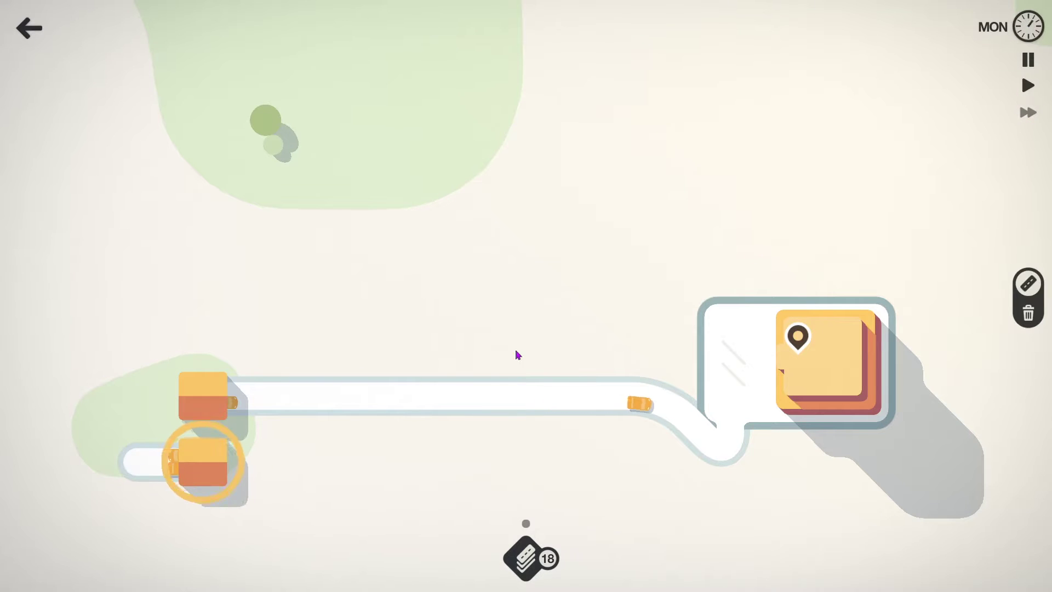
Step: Join the second house to that road and extend the road near the destination
left_click_drag(329, 409, 329, 414)
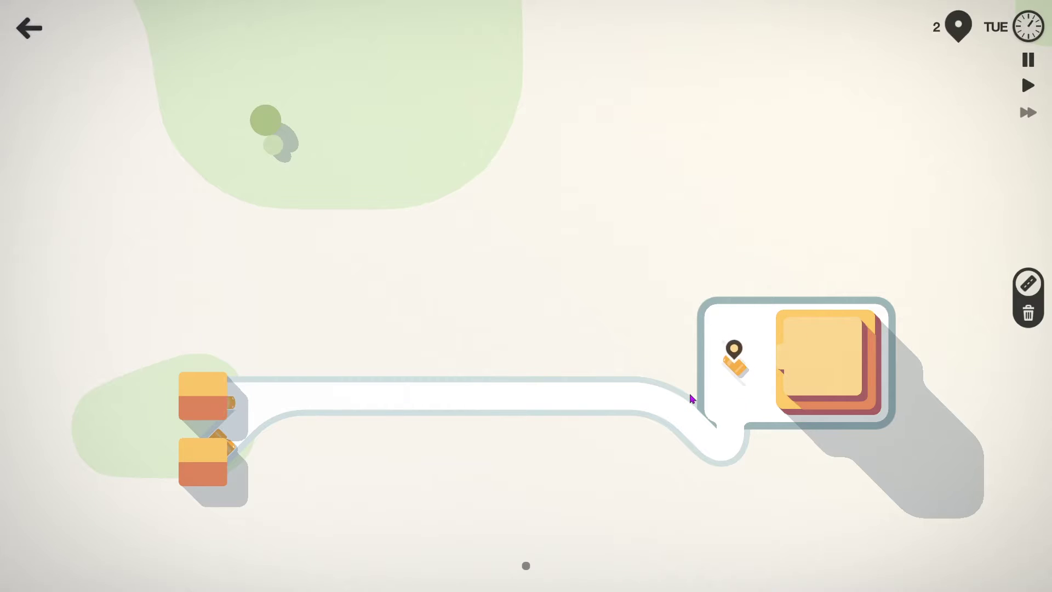
left_click(691, 399)
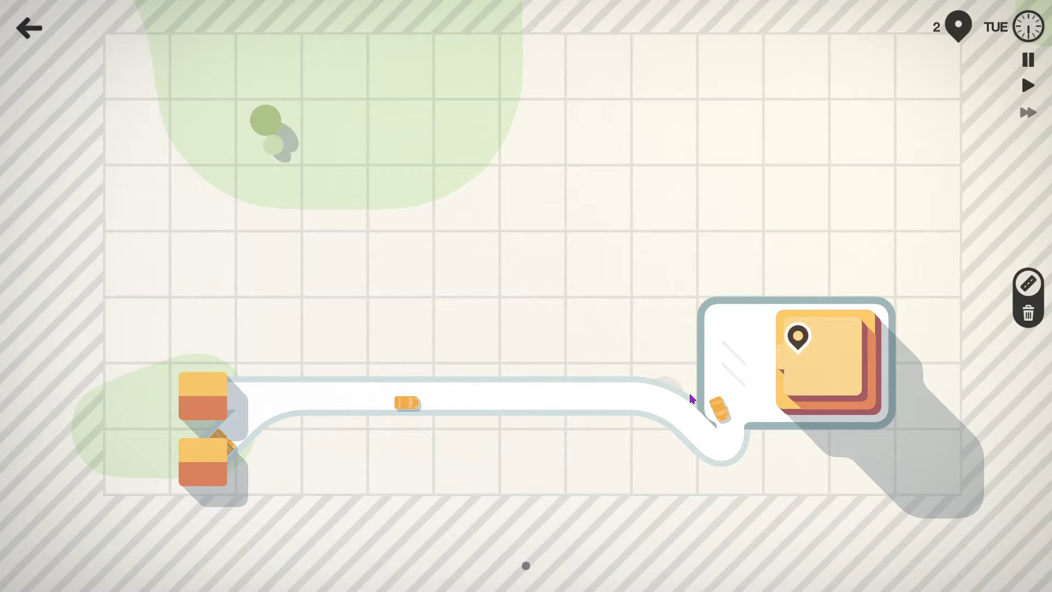
left_click_drag(690, 399, 746, 477)
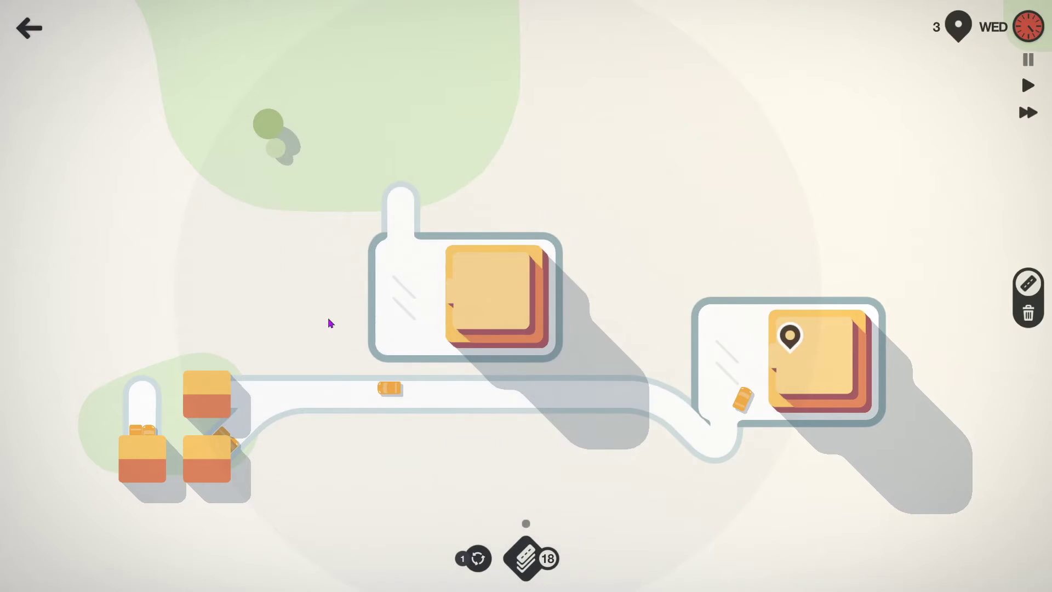
Step: Branch a road up from the main road into the second yellow business's driveway
mouse_move(357, 381)
left_mouse_down()
mouse_move(356, 296)
mouse_move(383, 223)
left_mouse_up()
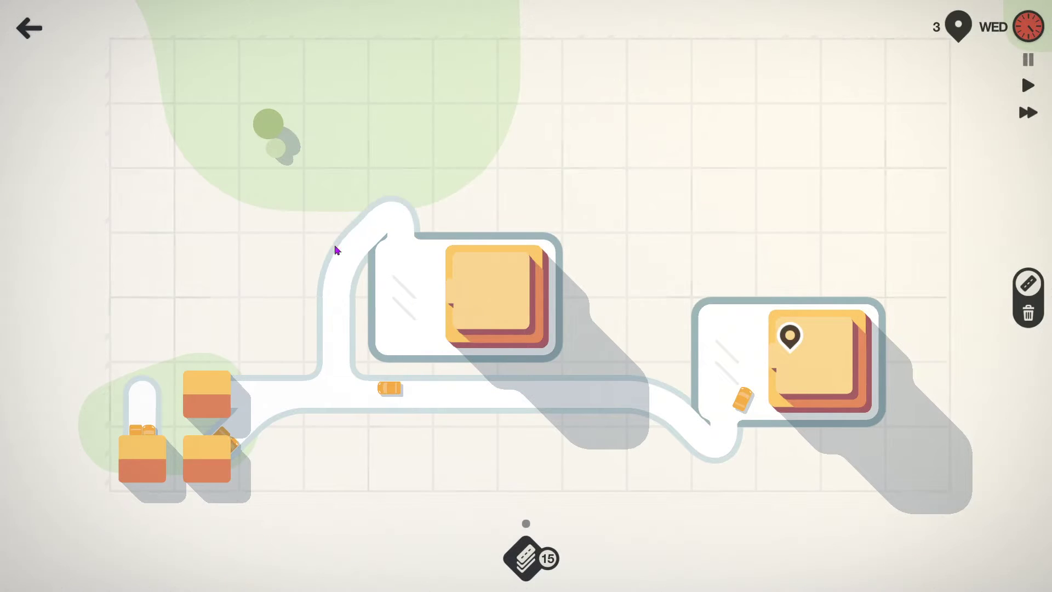
mouse_move(141, 399)
left_mouse_down()
mouse_move(211, 369)
mouse_move(265, 380)
left_mouse_up()
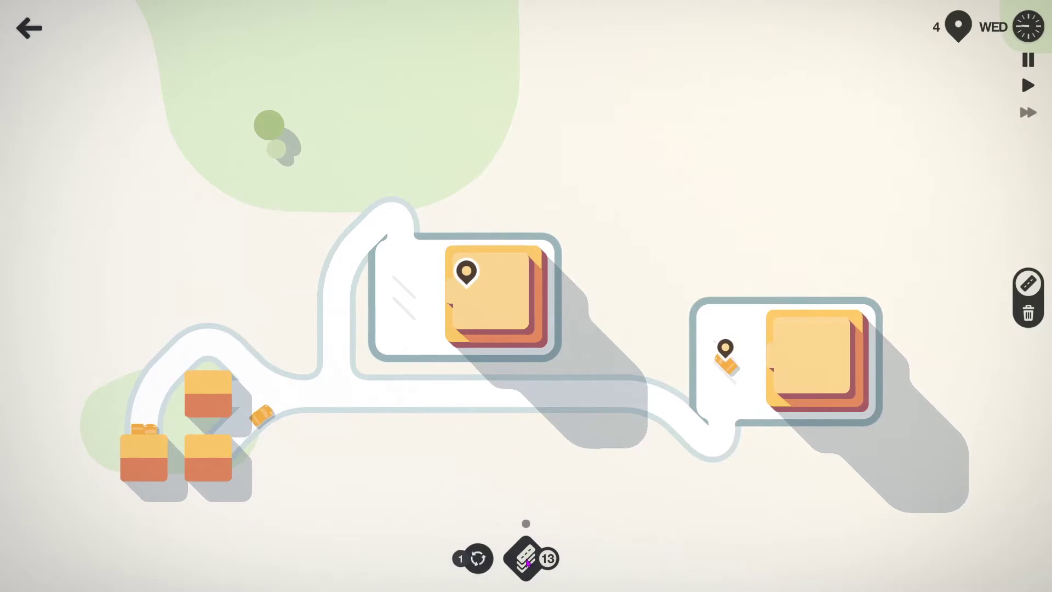
mouse_move(404, 430)
left_mouse_down()
mouse_move(349, 429)
mouse_move(320, 395)
left_mouse_up()
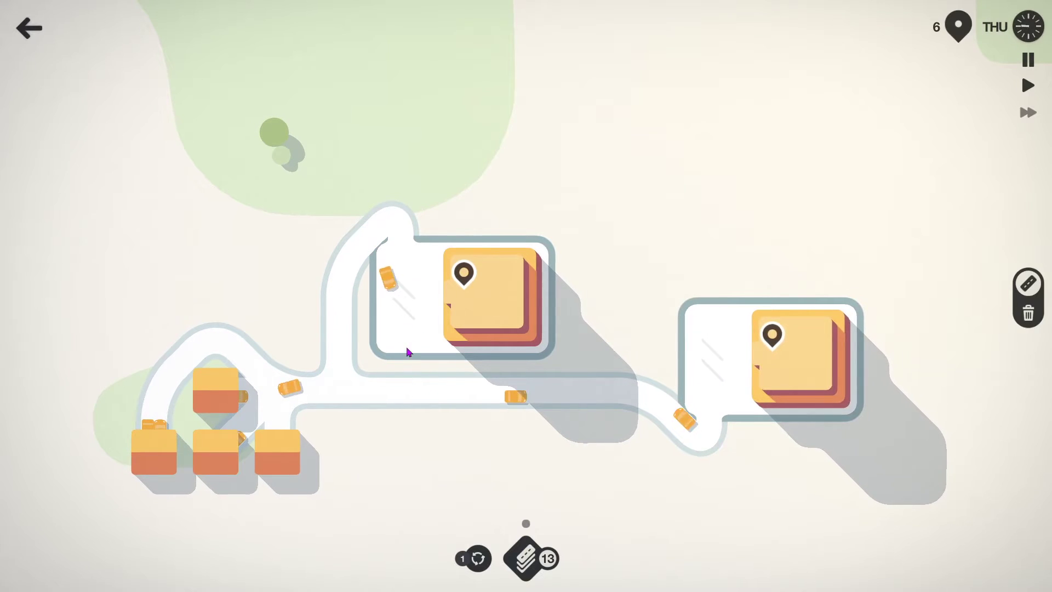
left_click_drag(403, 376, 405, 399)
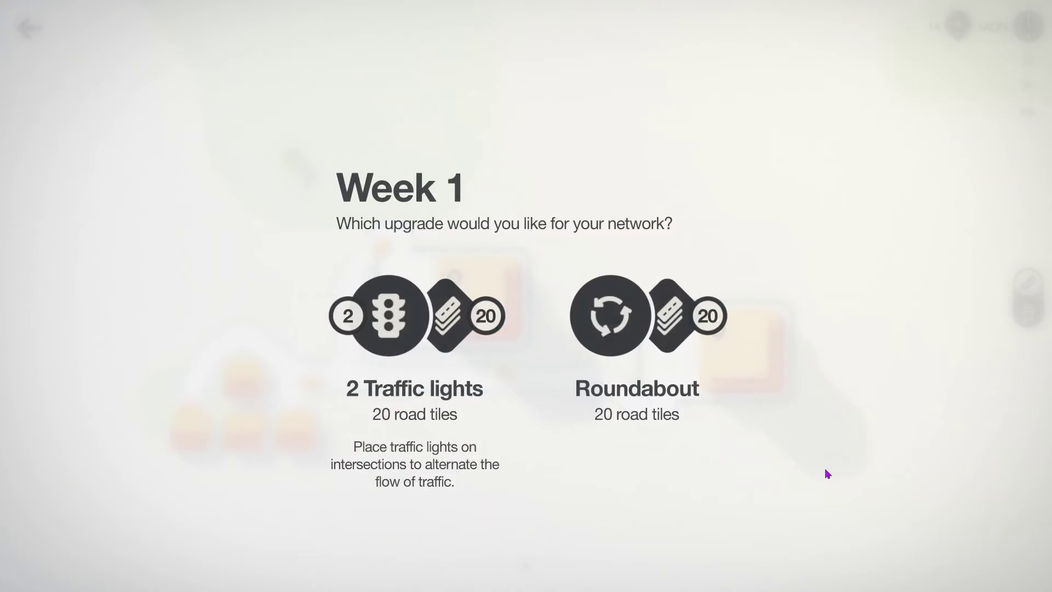
Step: Take traffic lights, place one on the main junction, and road the left purple house
left_click(389, 315)
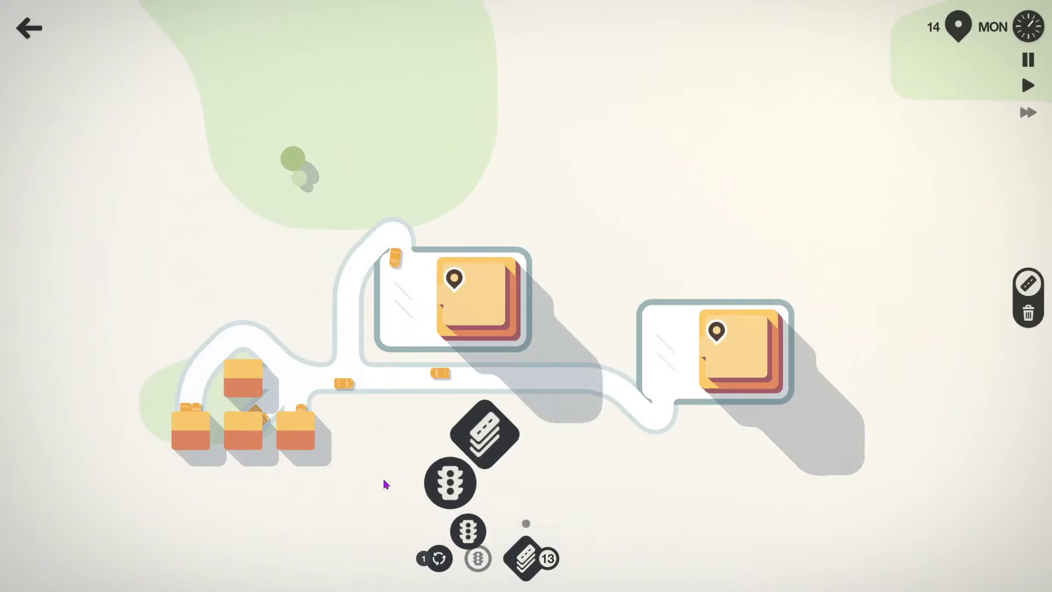
left_click_drag(478, 558, 340, 386)
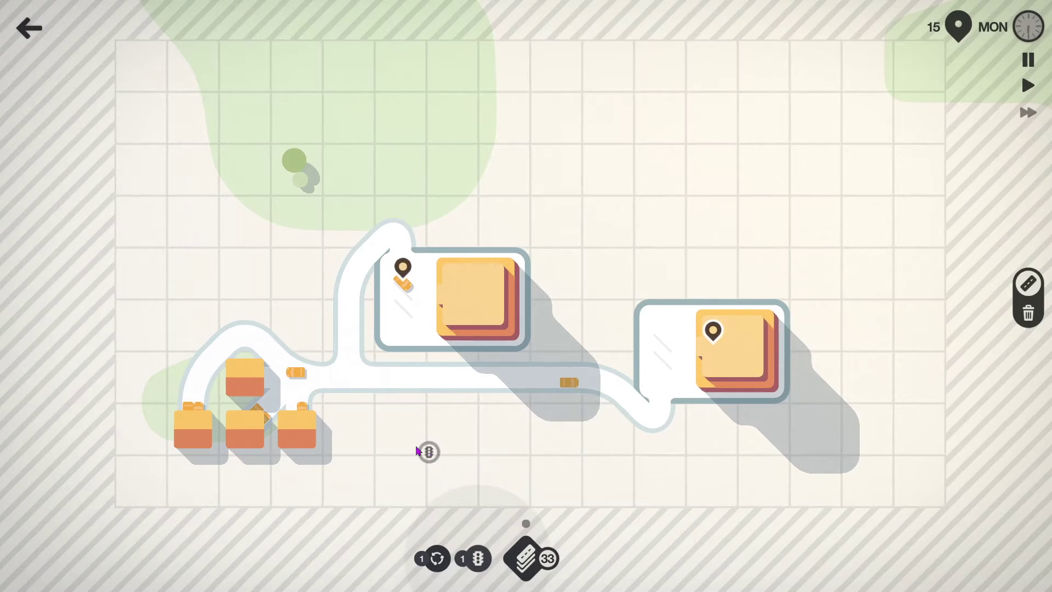
left_click(340, 385)
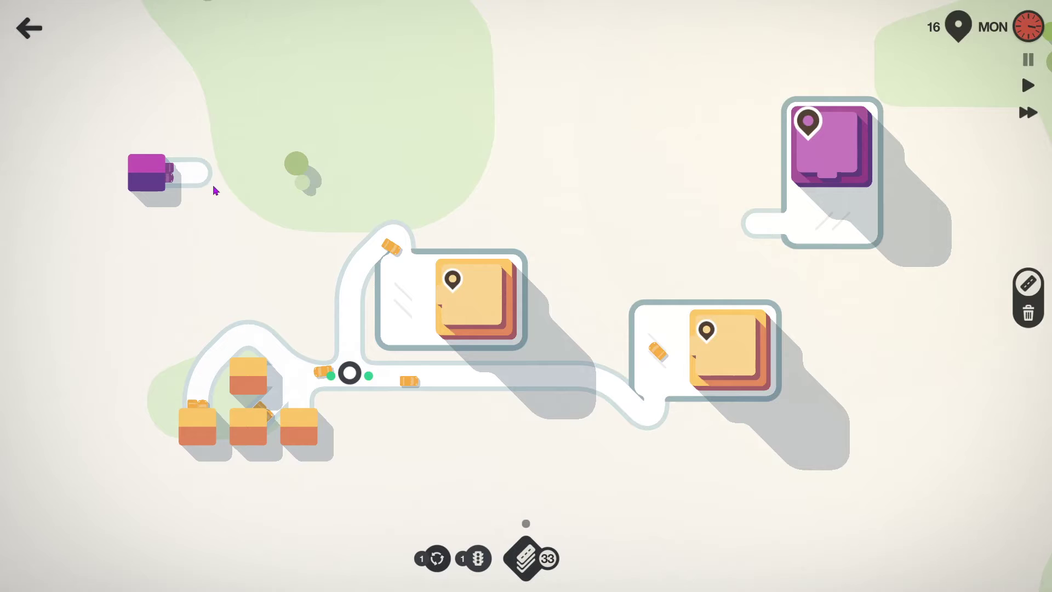
mouse_move(214, 193)
left_mouse_down()
mouse_move(392, 184)
mouse_move(470, 228)
mouse_move(762, 236)
left_mouse_up()
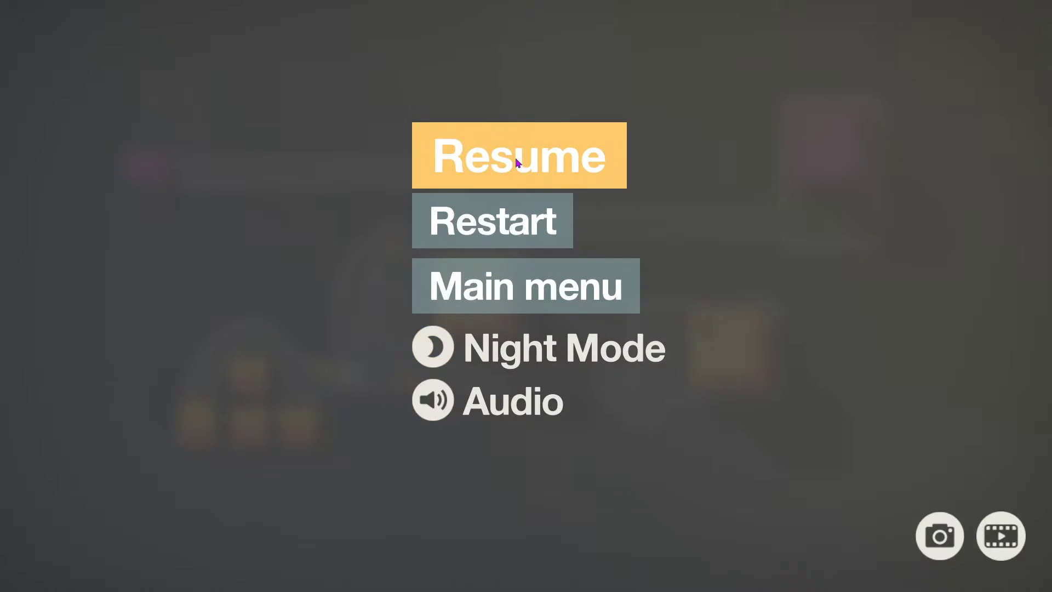
Step: Resume play and link the lower purple house by road to the upper road
left_click(518, 163)
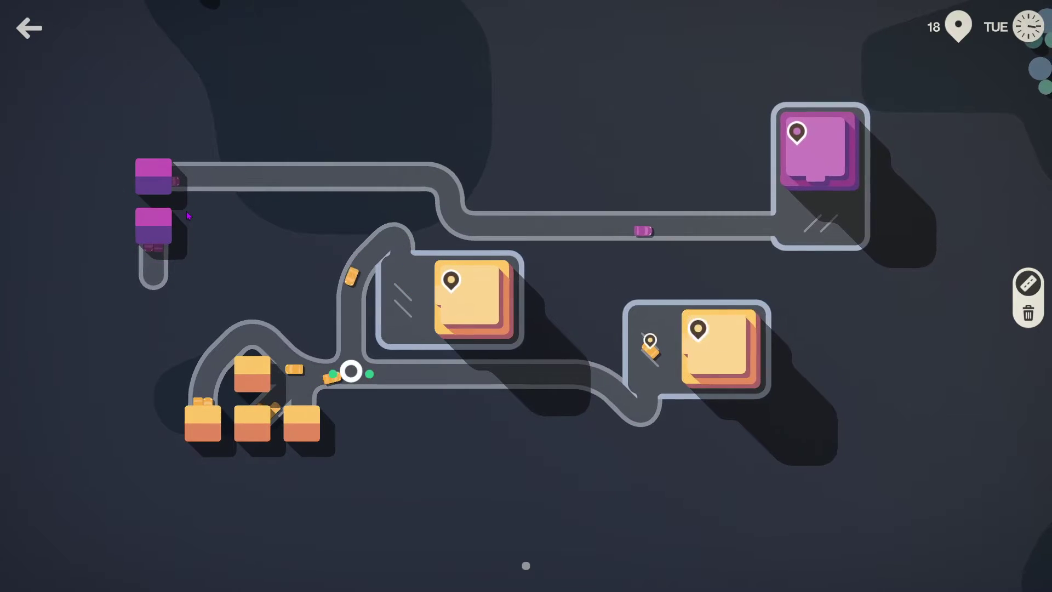
left_click_drag(188, 215, 239, 190)
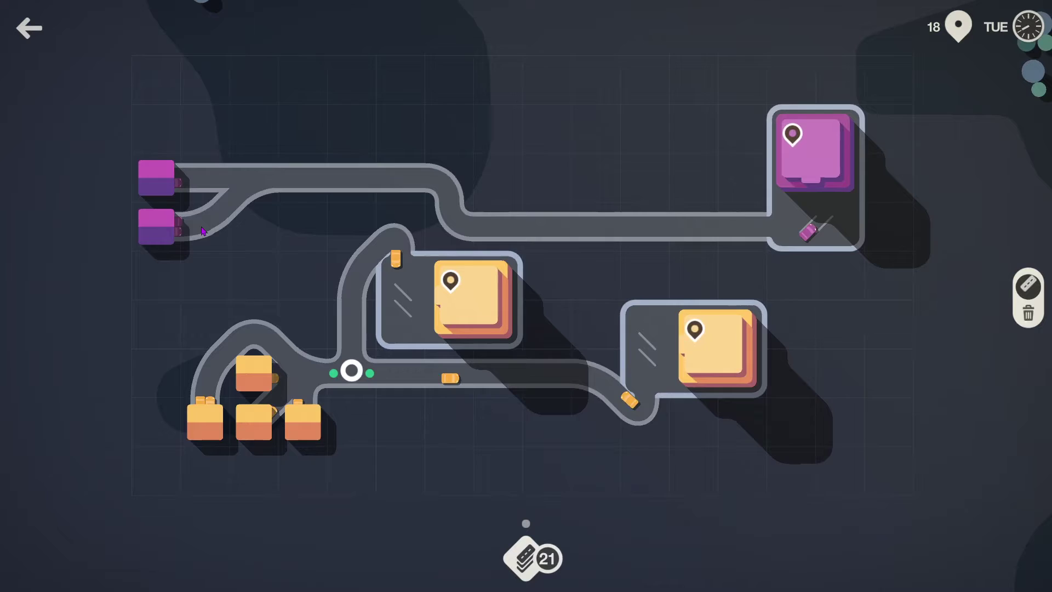
left_click_drag(203, 231, 206, 193)
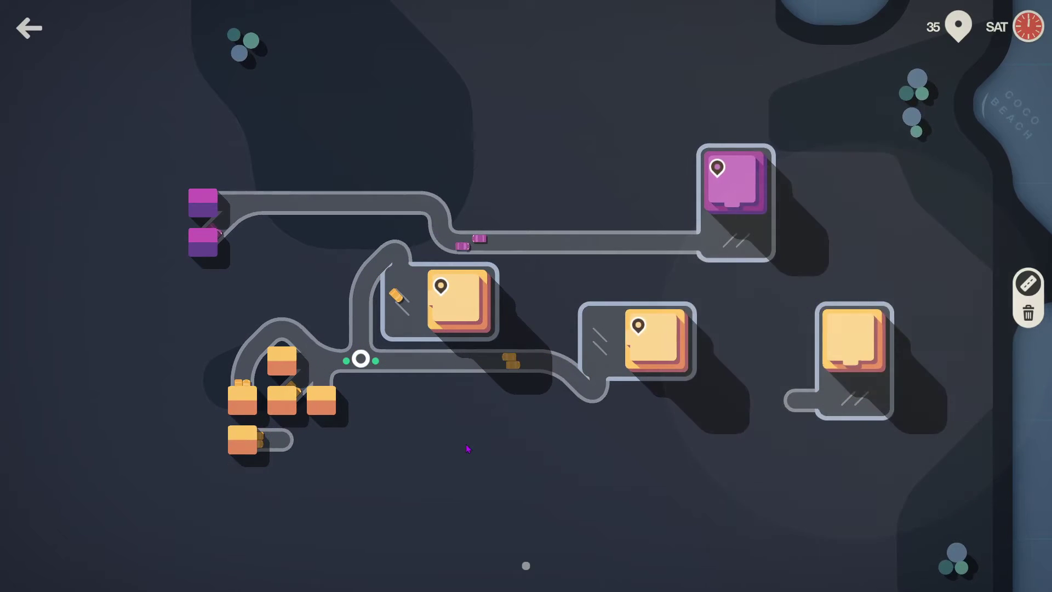
Step: Road the new right destination and top house in, erasing a stub below the houses
mouse_move(611, 395)
left_mouse_down()
mouse_move(776, 414)
mouse_move(822, 407)
left_mouse_up()
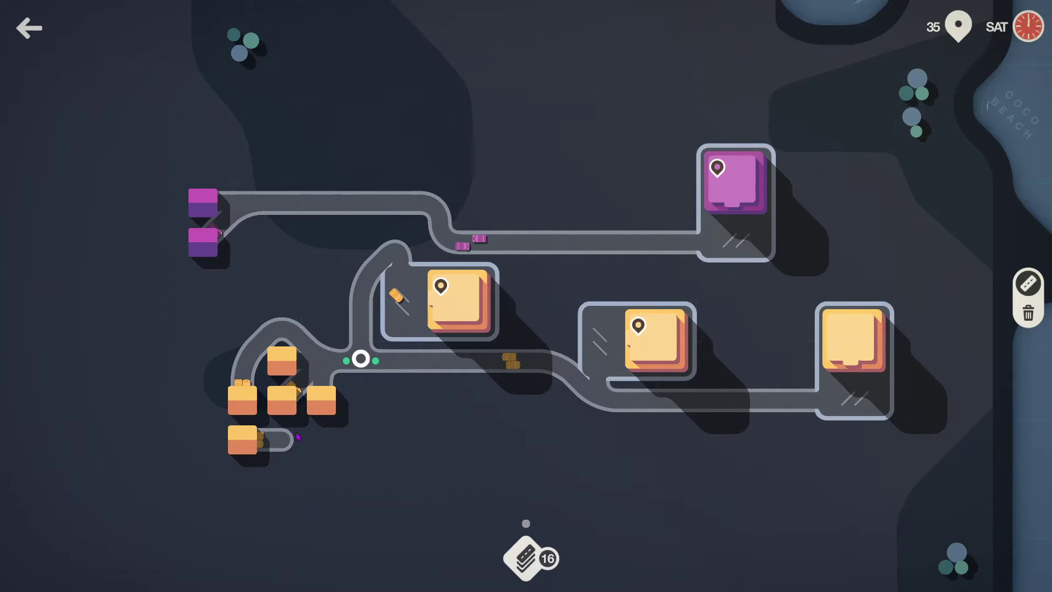
left_click_drag(298, 436, 329, 437)
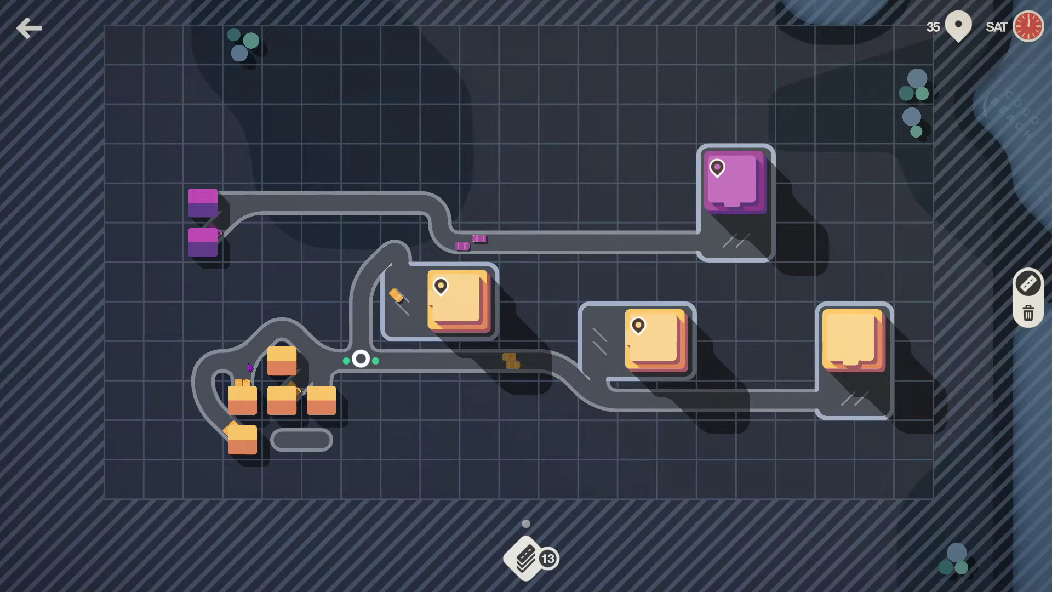
right_click(322, 441)
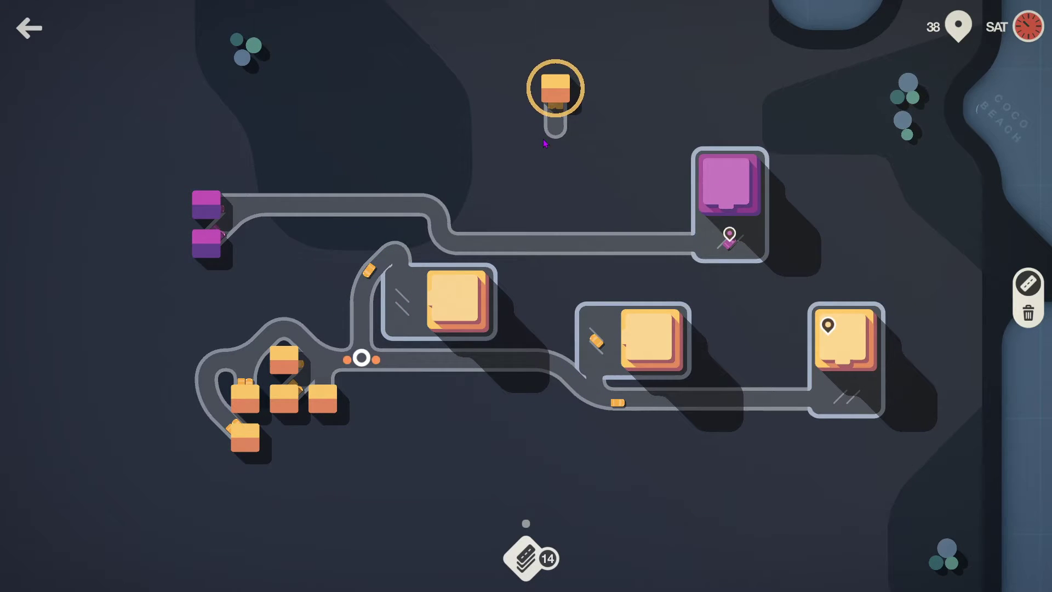
left_click_drag(552, 132, 447, 190)
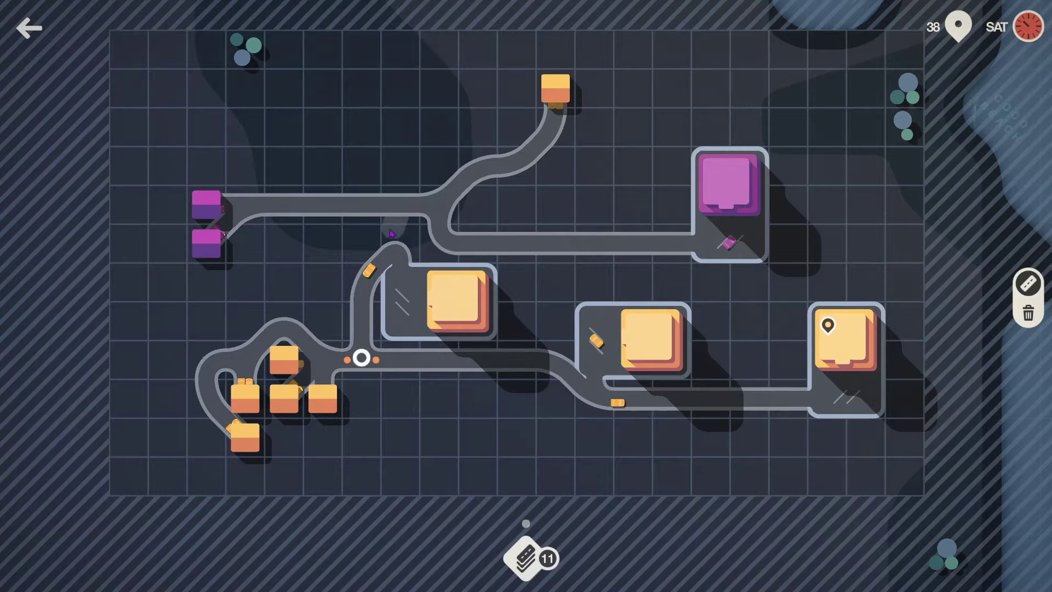
left_click_drag(392, 233, 370, 263)
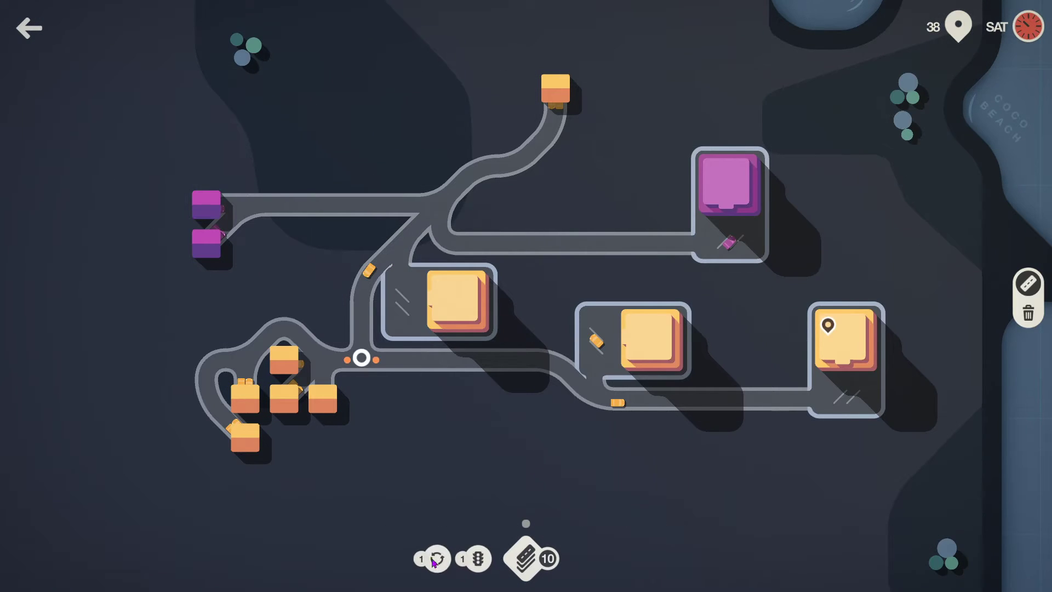
Step: Place a roundabout on the upper junction and adjust the roads around it
left_click_drag(433, 563, 439, 205)
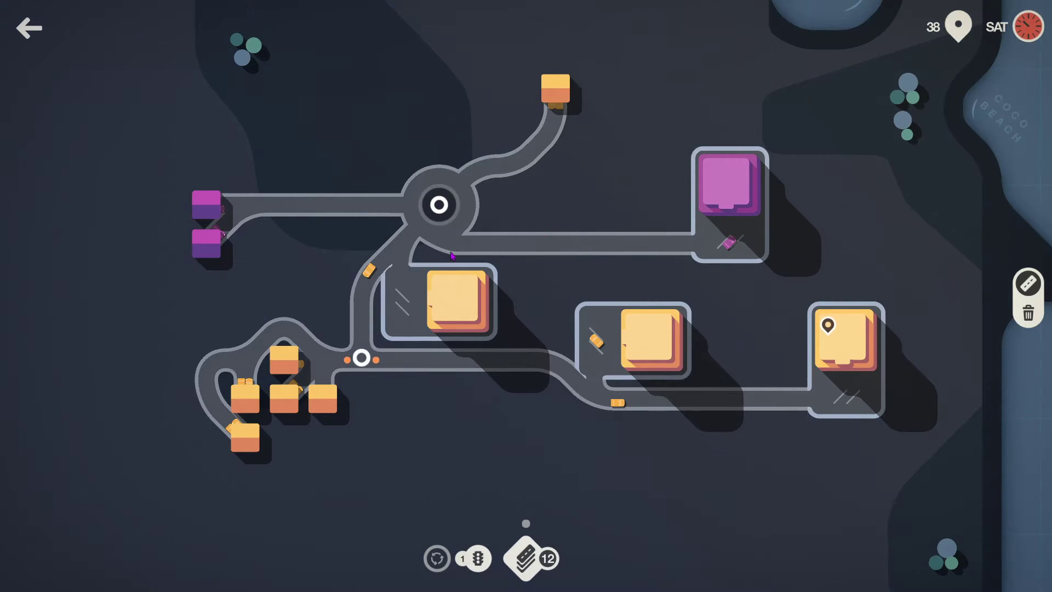
left_click(474, 243)
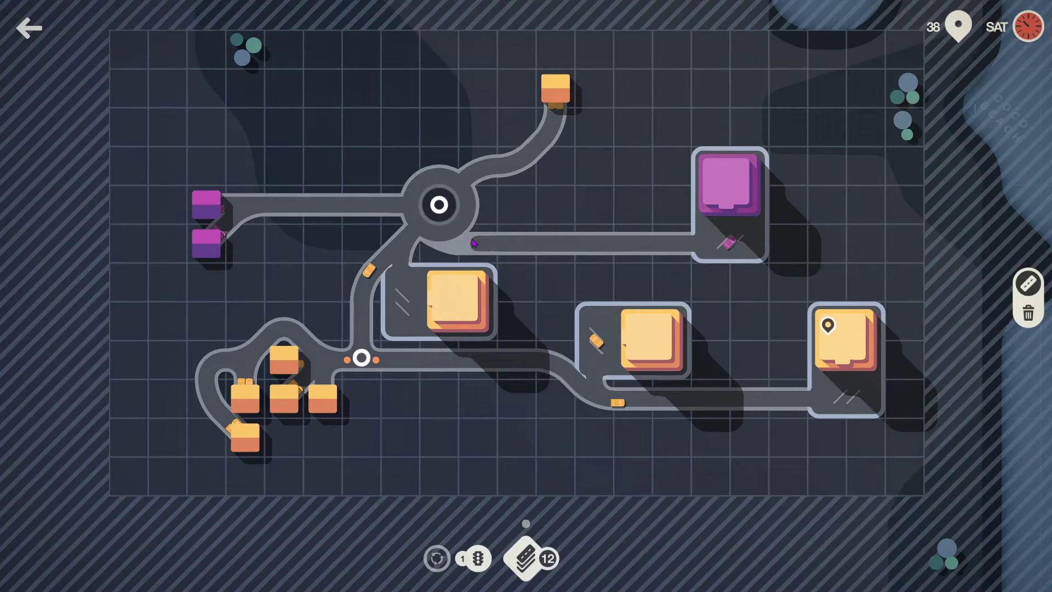
left_click_drag(457, 224, 473, 242)
left_click(441, 215)
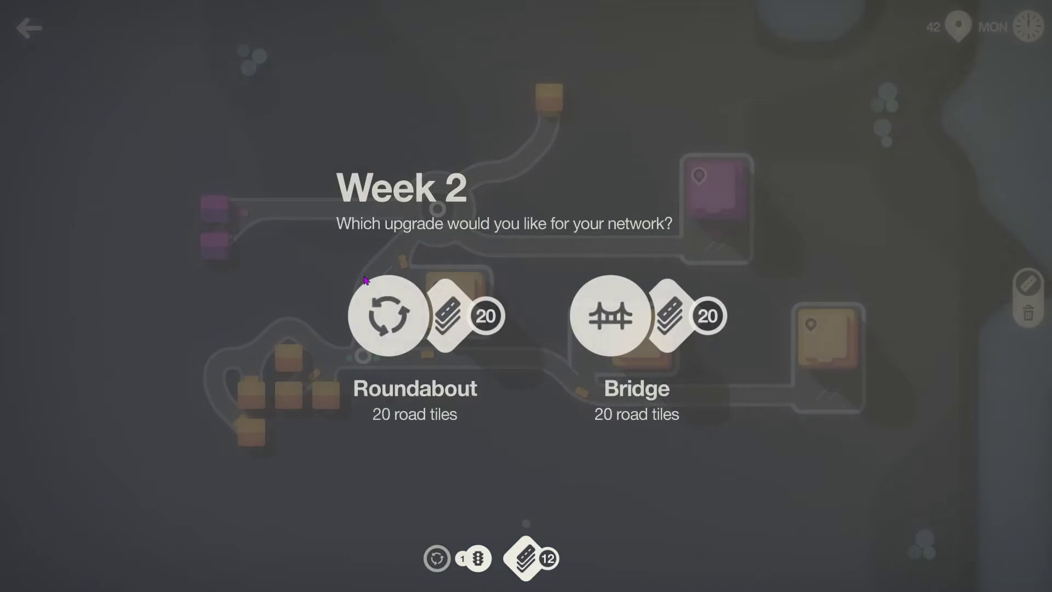
Step: Pick Roundabout as the Week 2 upgrade and let play continue
left_click(385, 327)
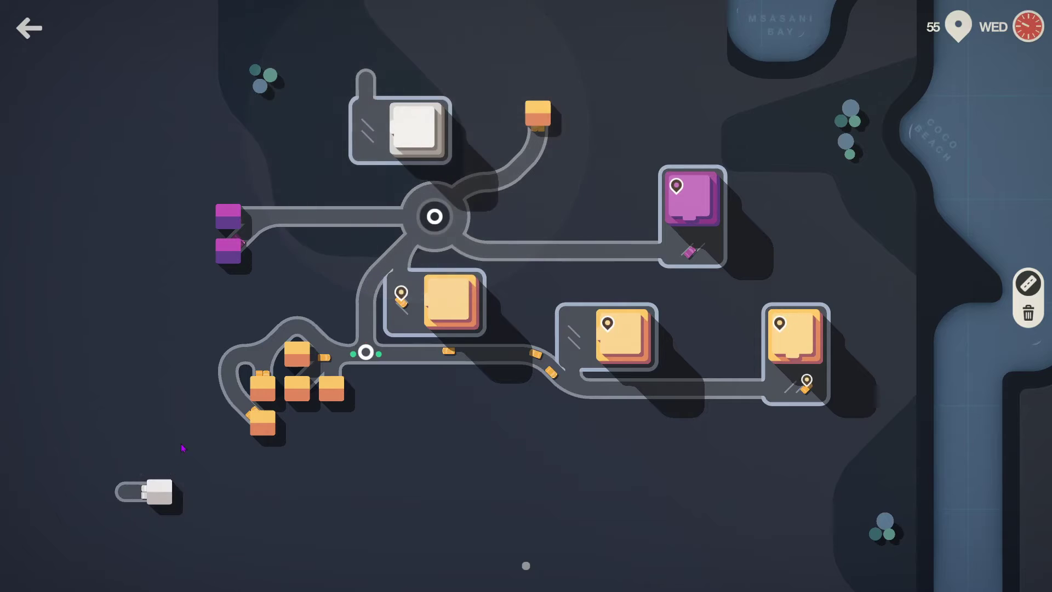
Step: Run the white house's road up to the white business and branch in two bottom-left houses
left_click_drag(143, 497, 172, 351)
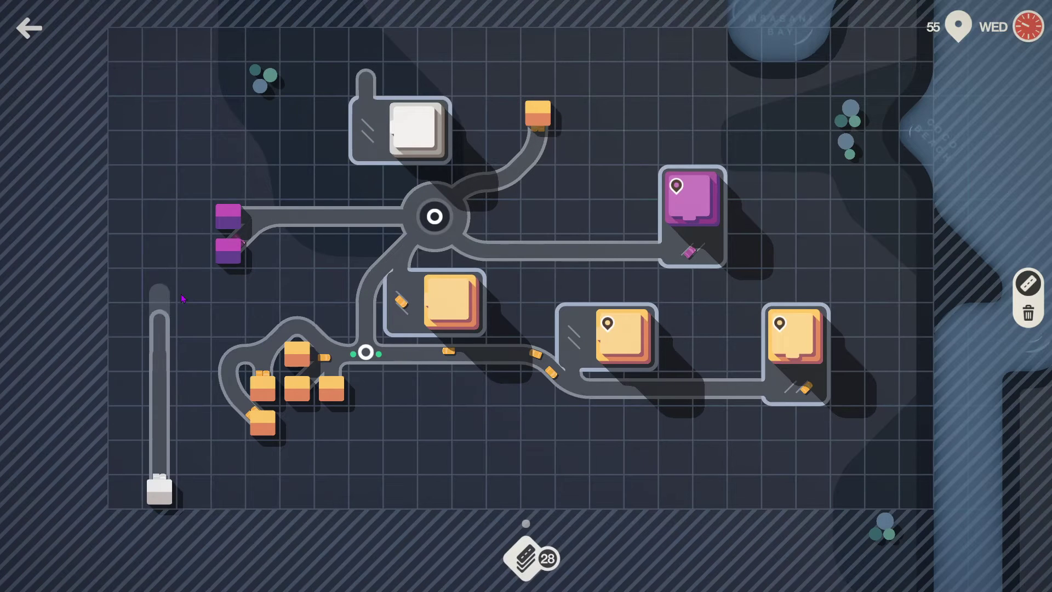
left_click_drag(207, 228, 205, 228)
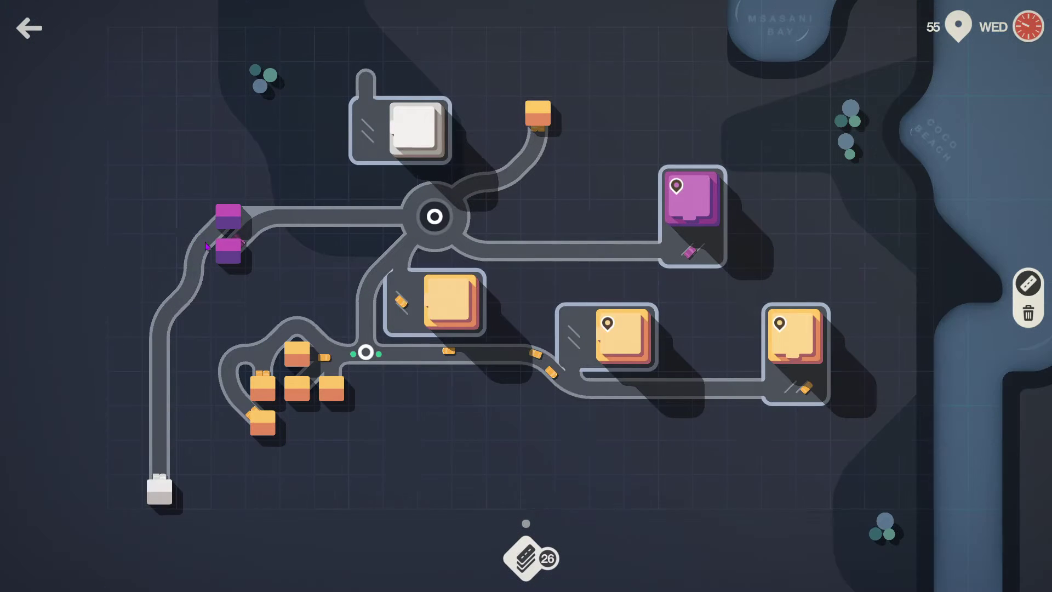
right_click(193, 263)
mouse_move(171, 309)
left_mouse_down()
mouse_move(161, 316)
mouse_move(171, 251)
left_mouse_up()
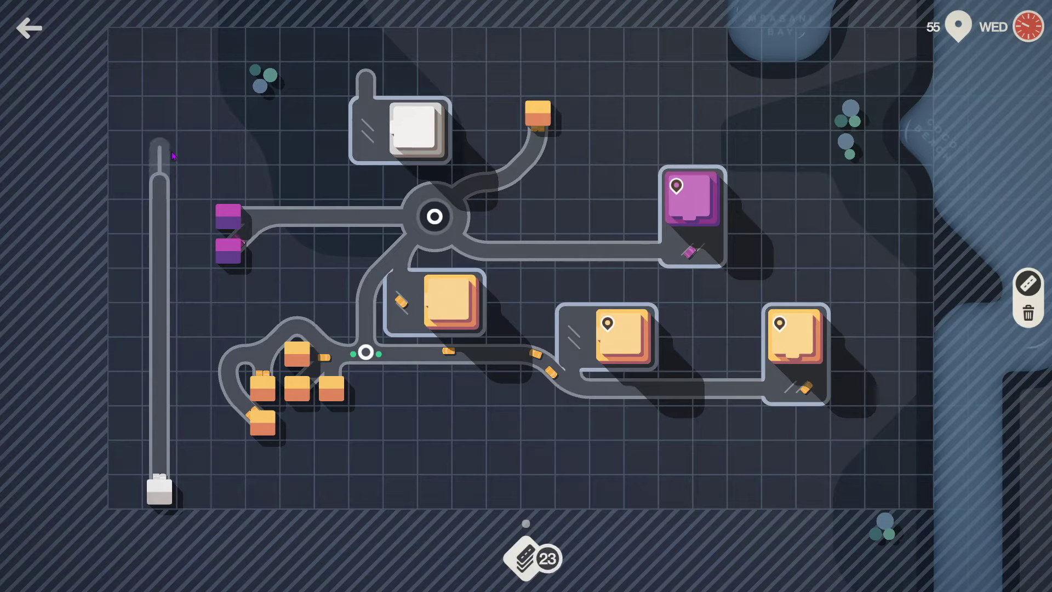
left_click_drag(296, 148, 325, 127)
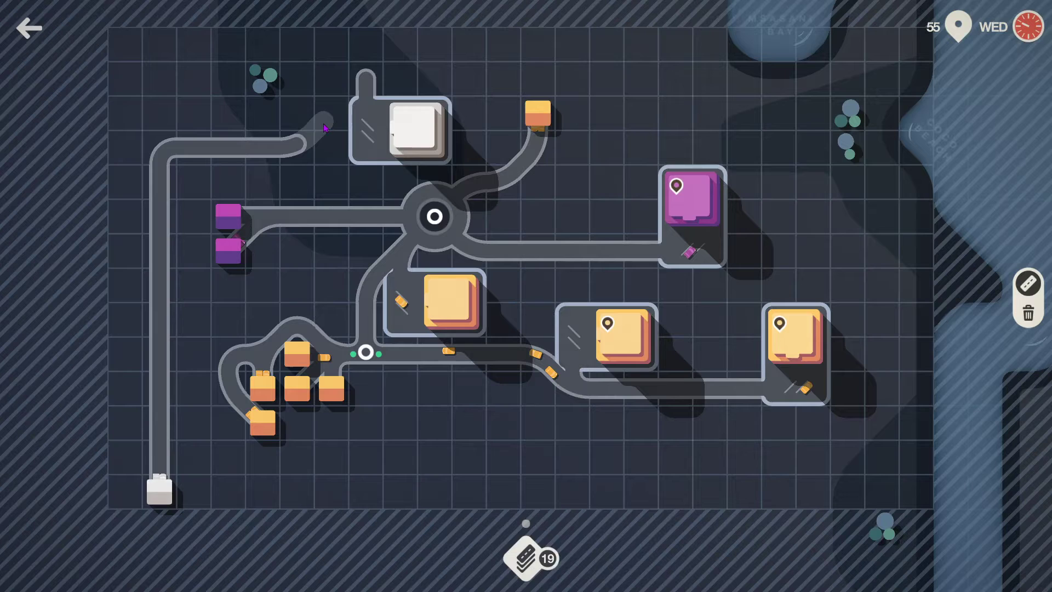
left_click_drag(354, 93, 366, 79)
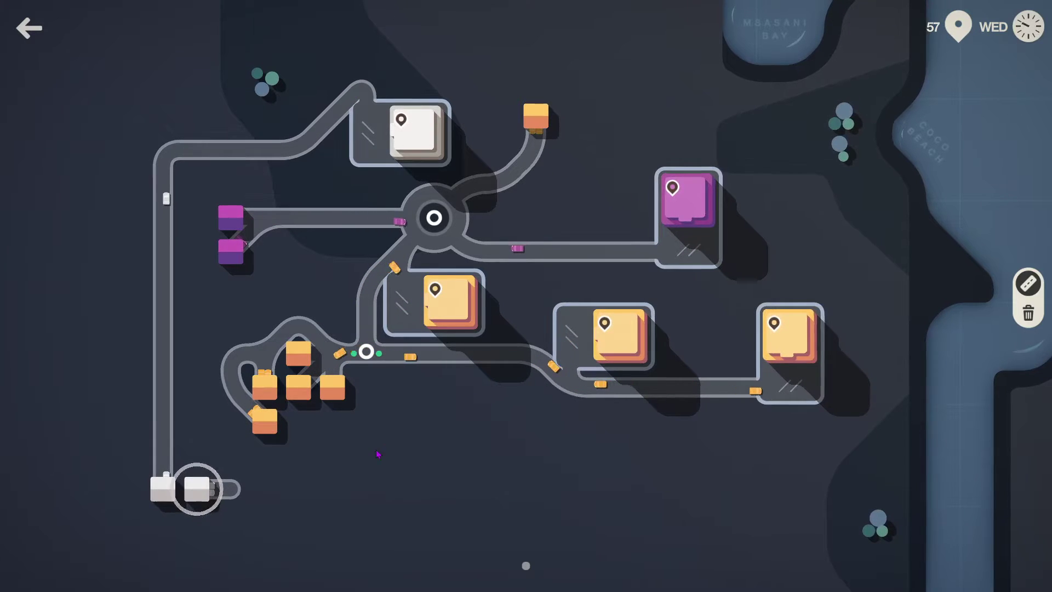
left_click_drag(169, 471, 197, 484)
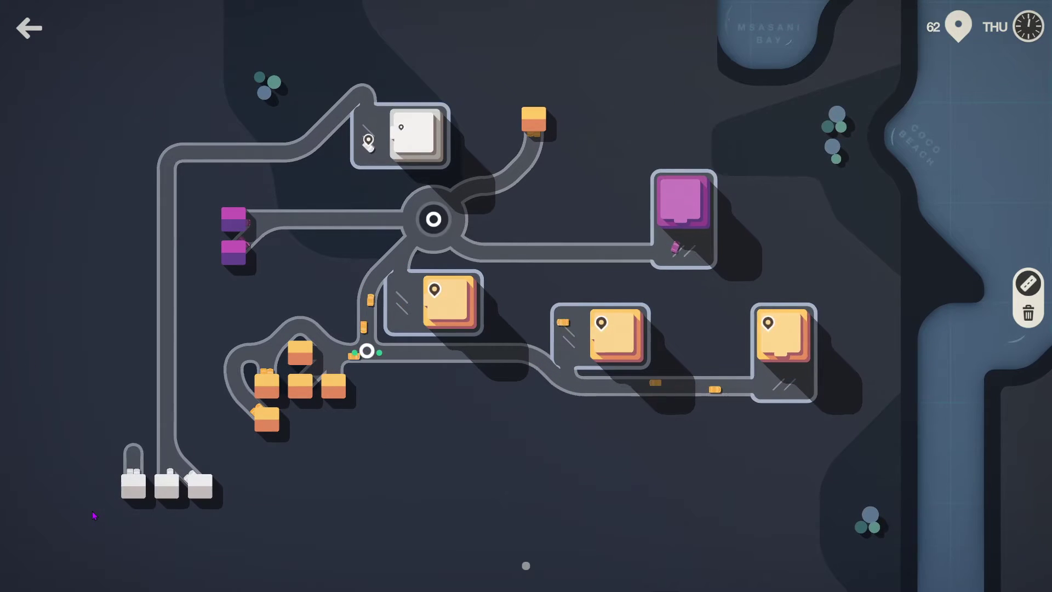
left_click_drag(134, 484, 167, 453)
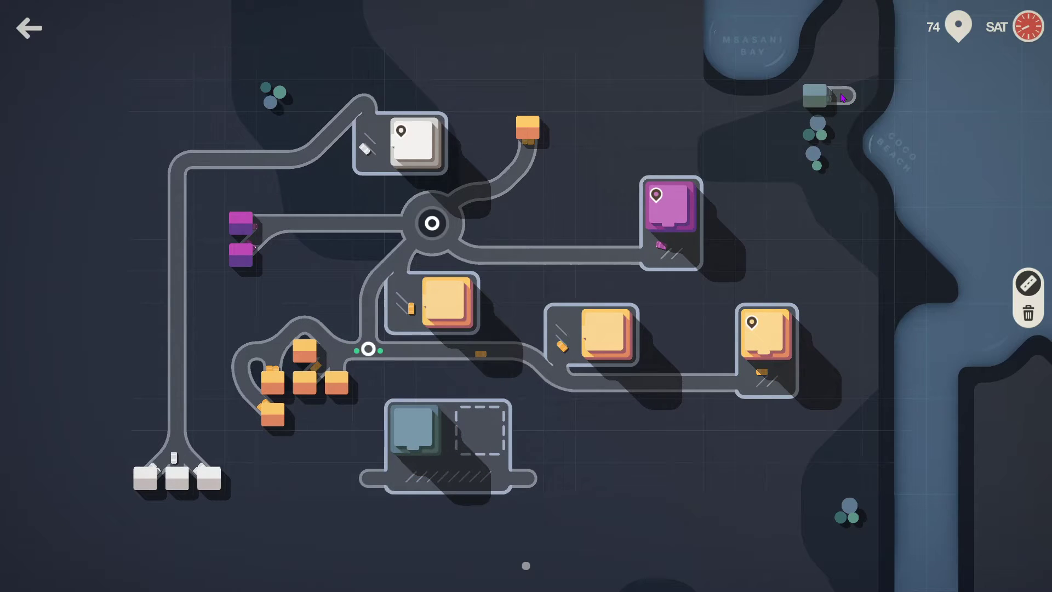
Step: Connect the grey destination to the orange junction, erasing the stray right-side and bottom roads
mouse_move(843, 122)
left_mouse_down()
mouse_move(794, 116)
mouse_move(823, 408)
left_mouse_up()
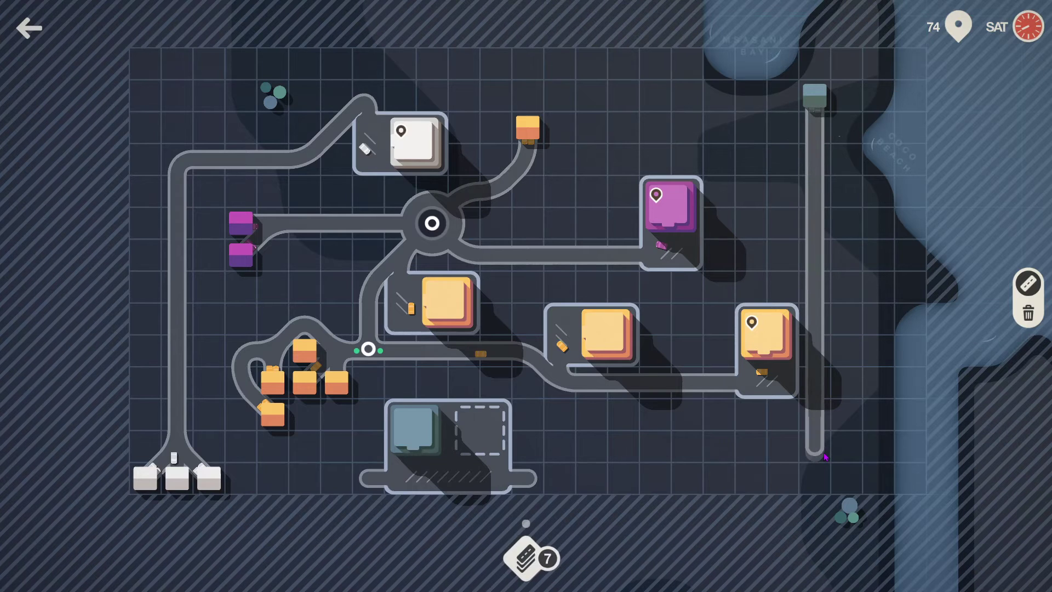
left_click_drag(825, 494, 511, 477)
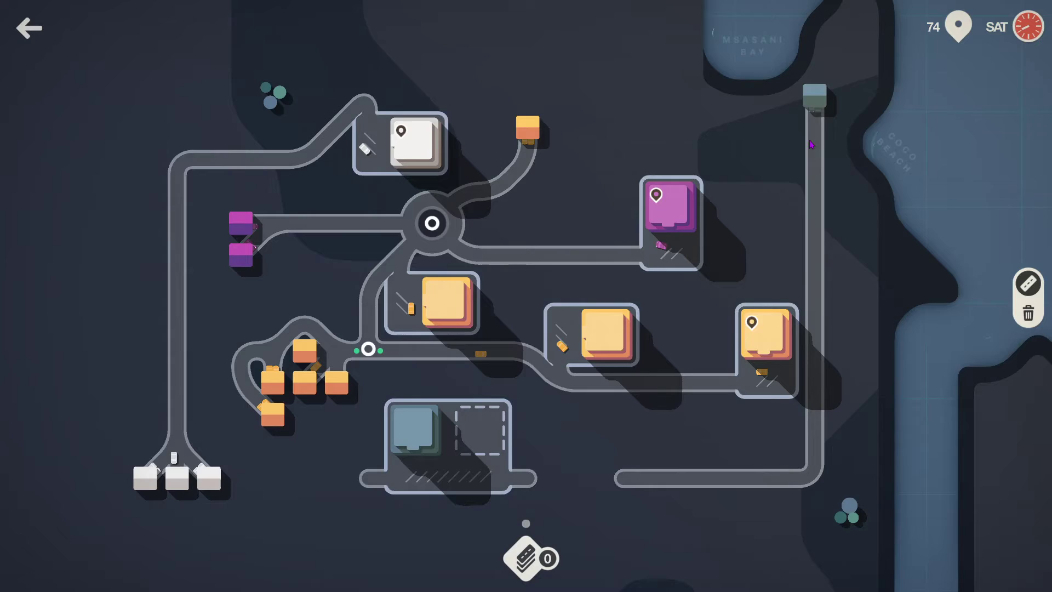
left_click_drag(811, 146, 804, 417)
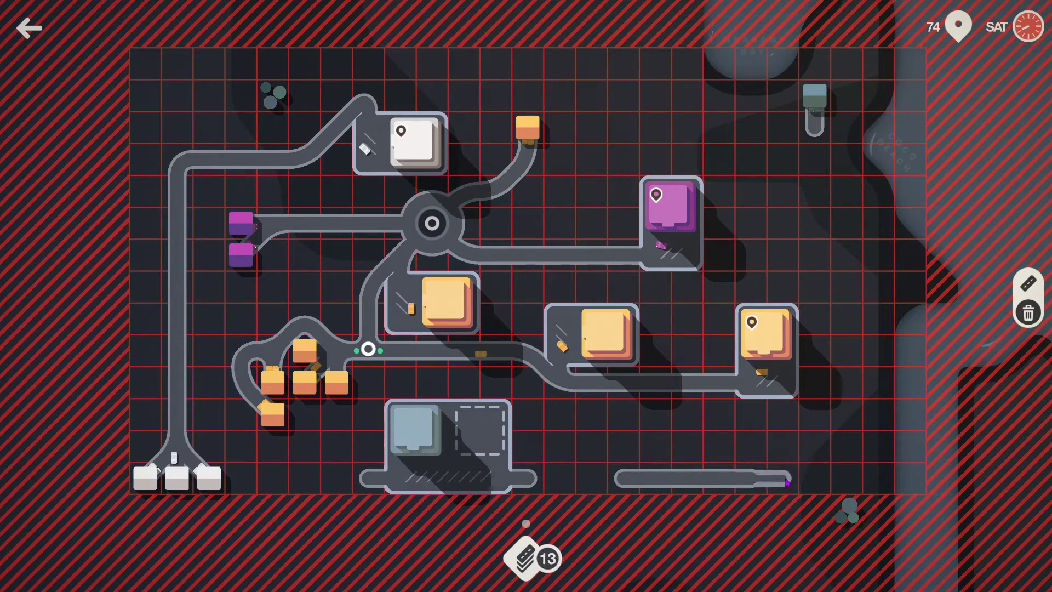
left_click_drag(788, 479, 619, 480)
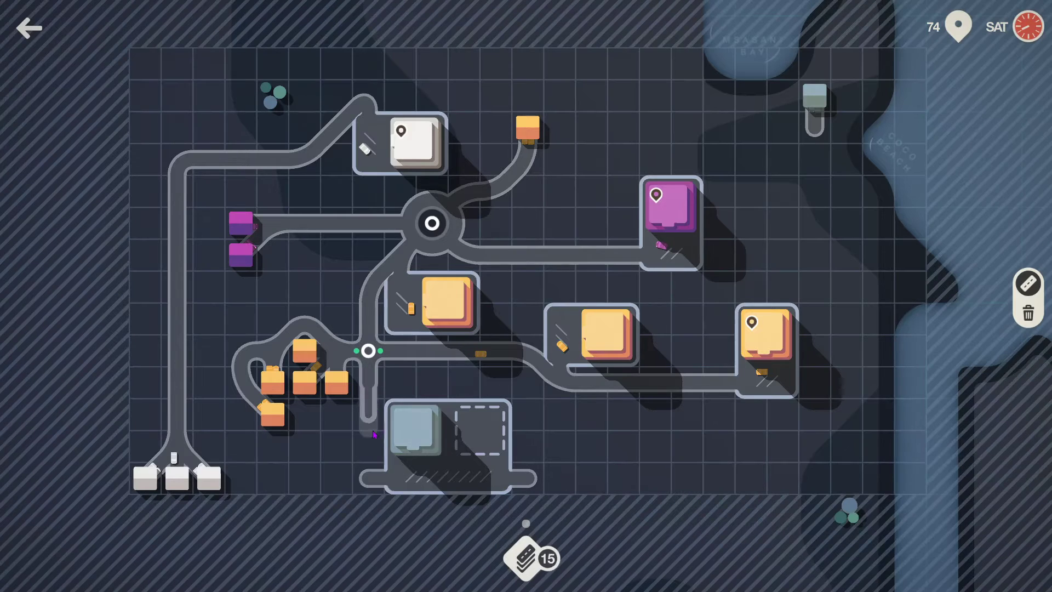
left_click_drag(372, 363, 372, 476)
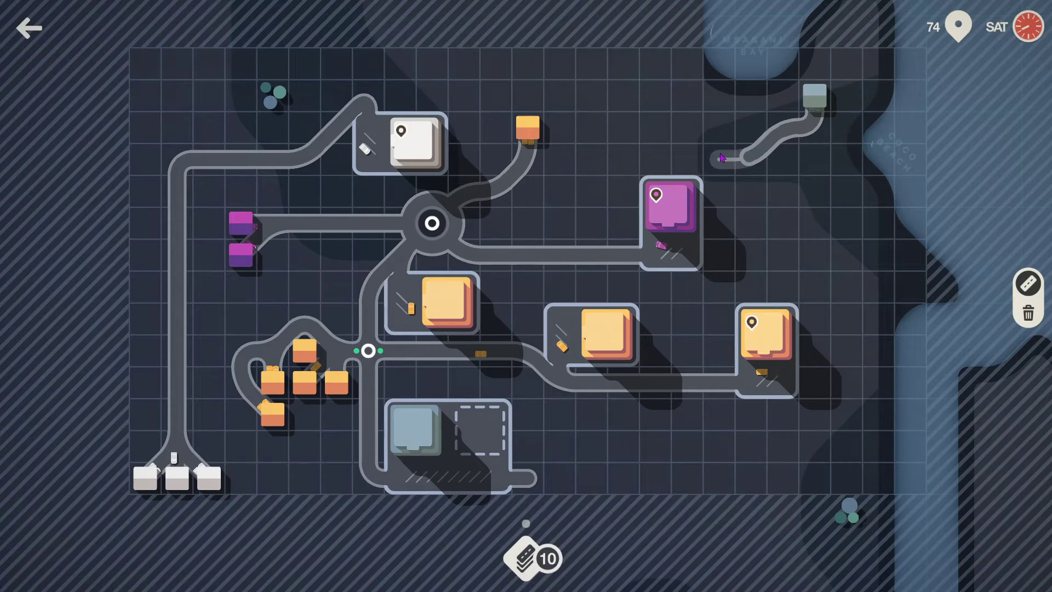
Step: Road the top-right grey houses into the main road and take the Bridge upgrade
left_click_drag(812, 132, 535, 175)
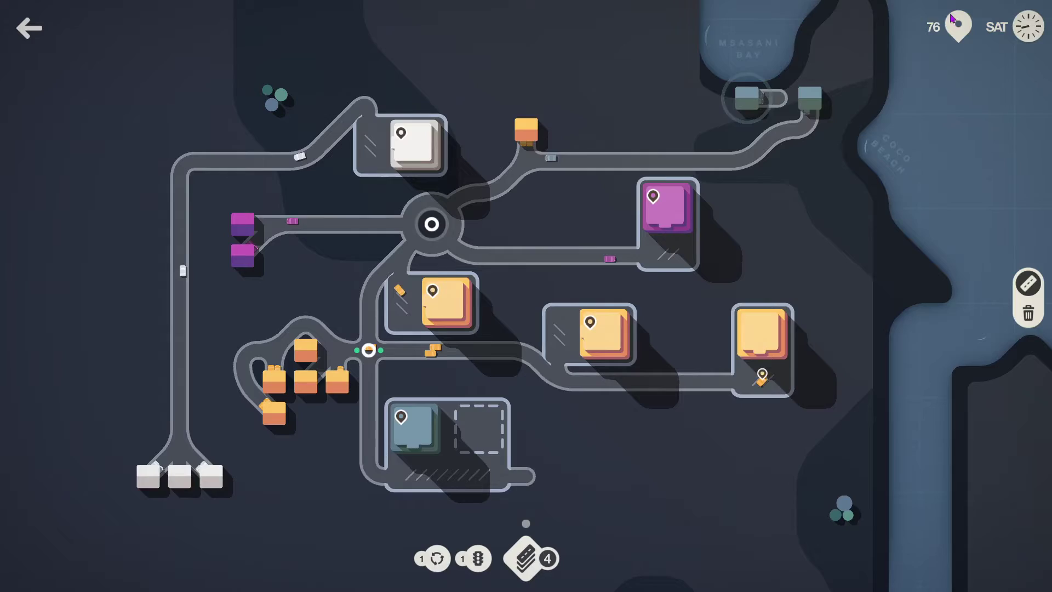
left_click_drag(761, 97, 810, 131)
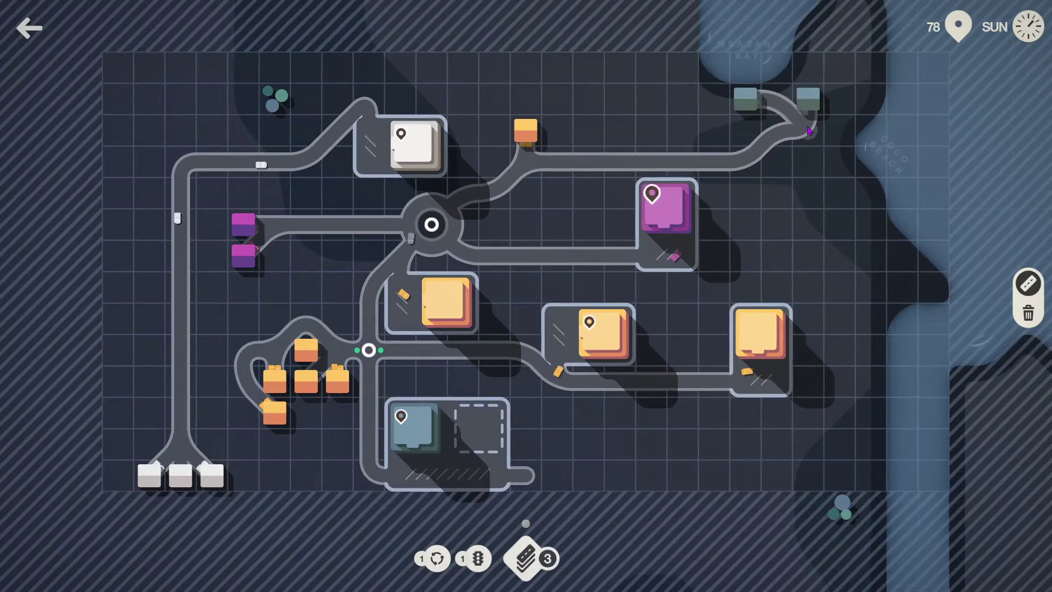
right_click(783, 102)
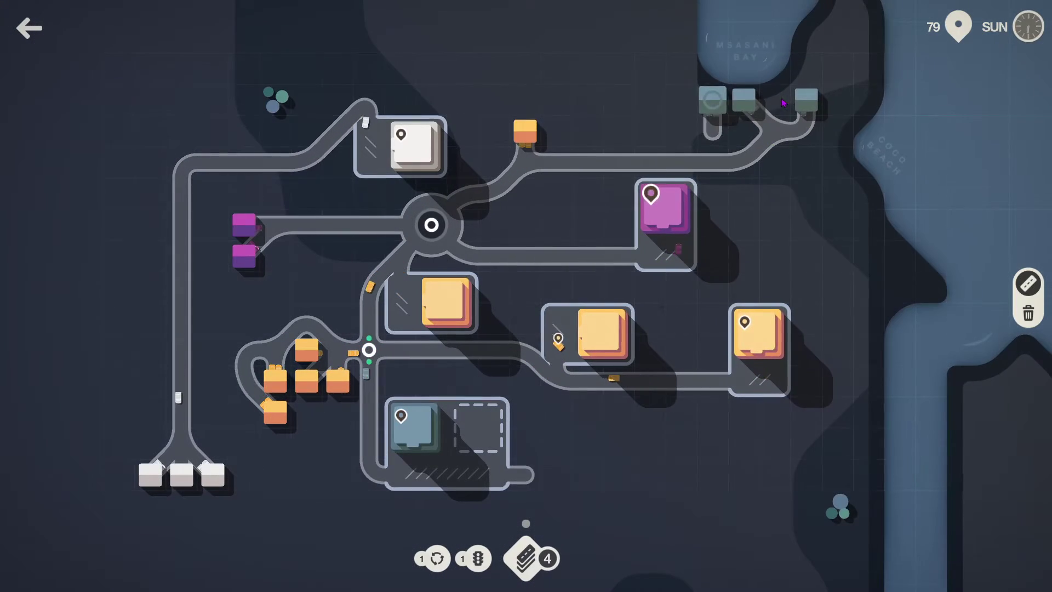
mouse_move(712, 136)
left_mouse_down()
mouse_move(718, 111)
mouse_move(766, 151)
left_mouse_up()
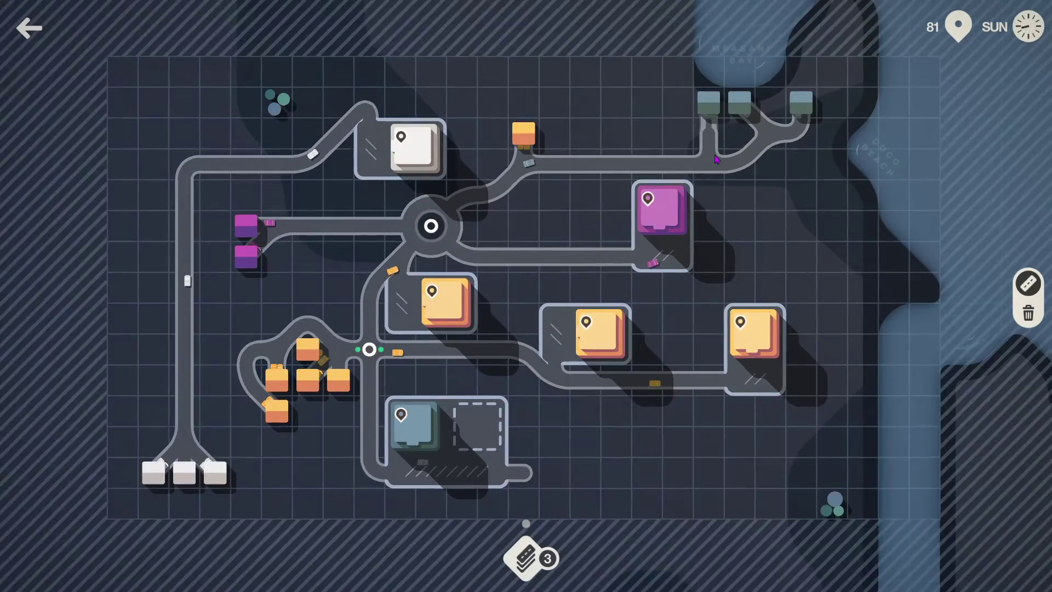
left_click_drag(712, 121, 712, 120)
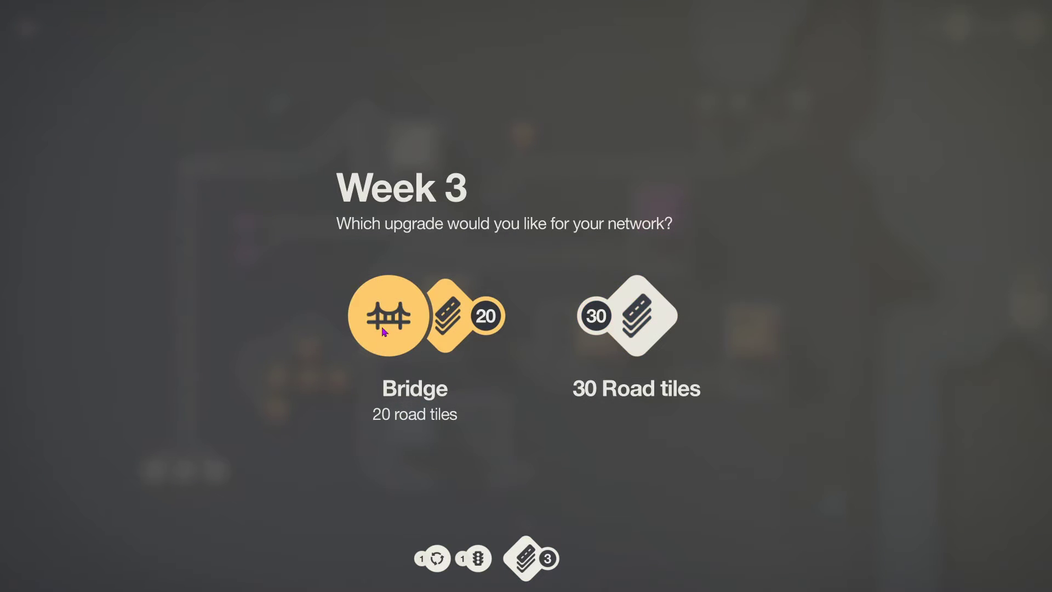
left_click(372, 328)
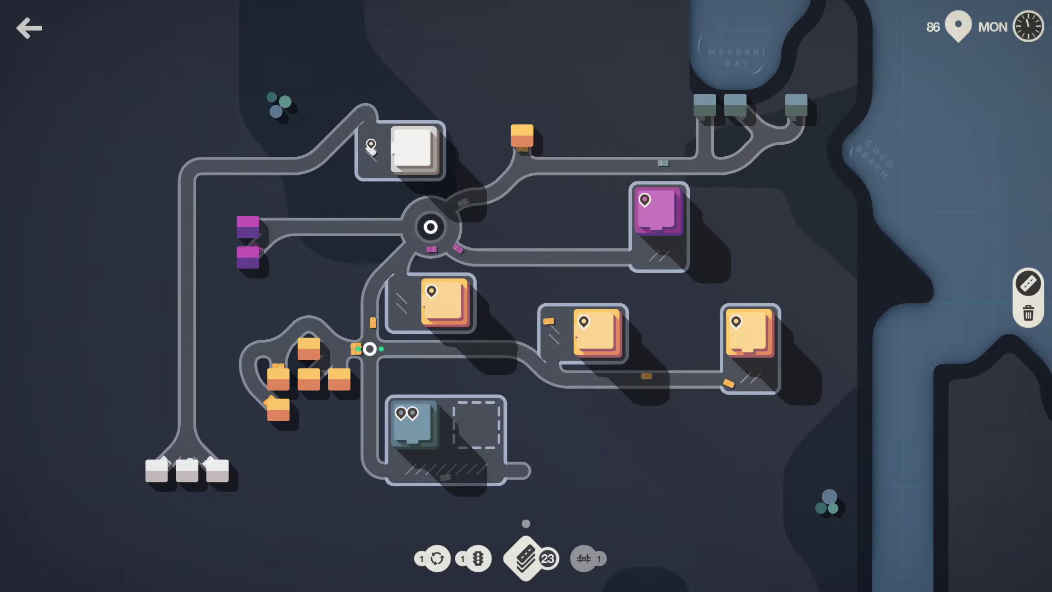
Step: Road the lower-left purple house and bottom-right purple destination into the network
left_click(739, 466)
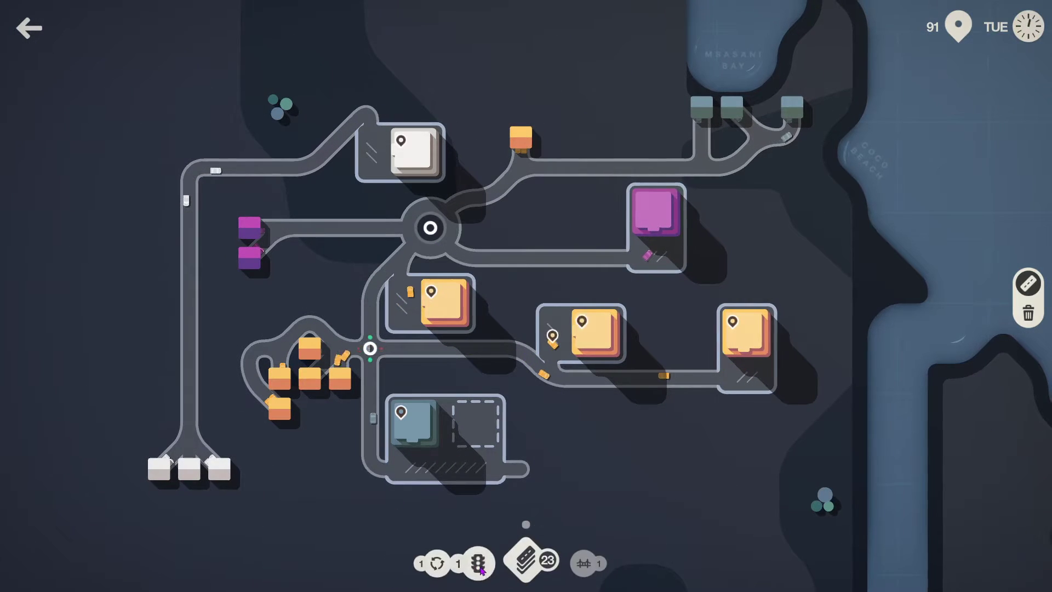
left_click_drag(551, 378, 549, 242)
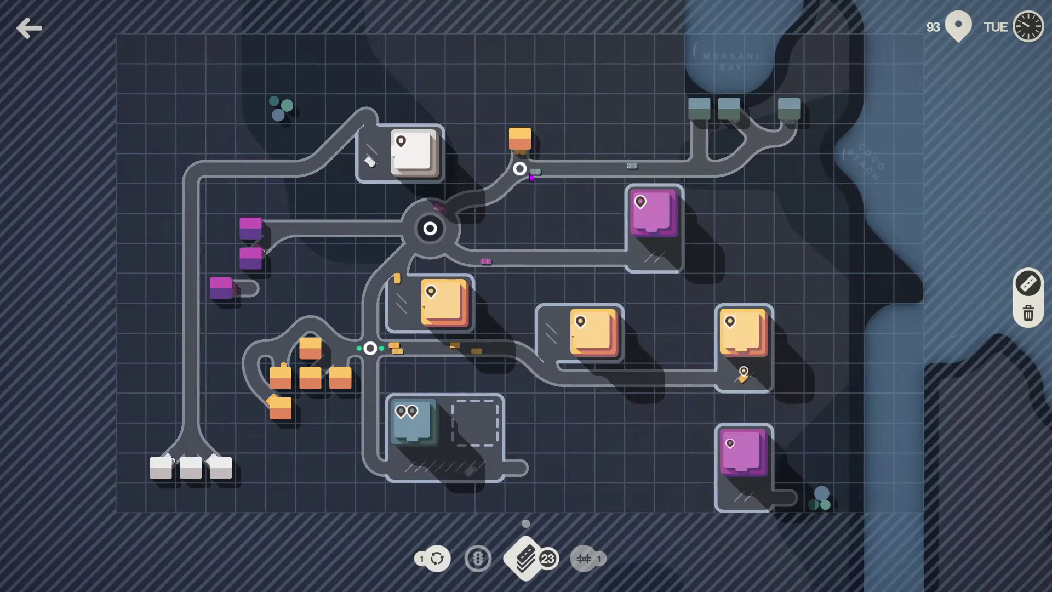
left_click_drag(508, 567, 509, 567)
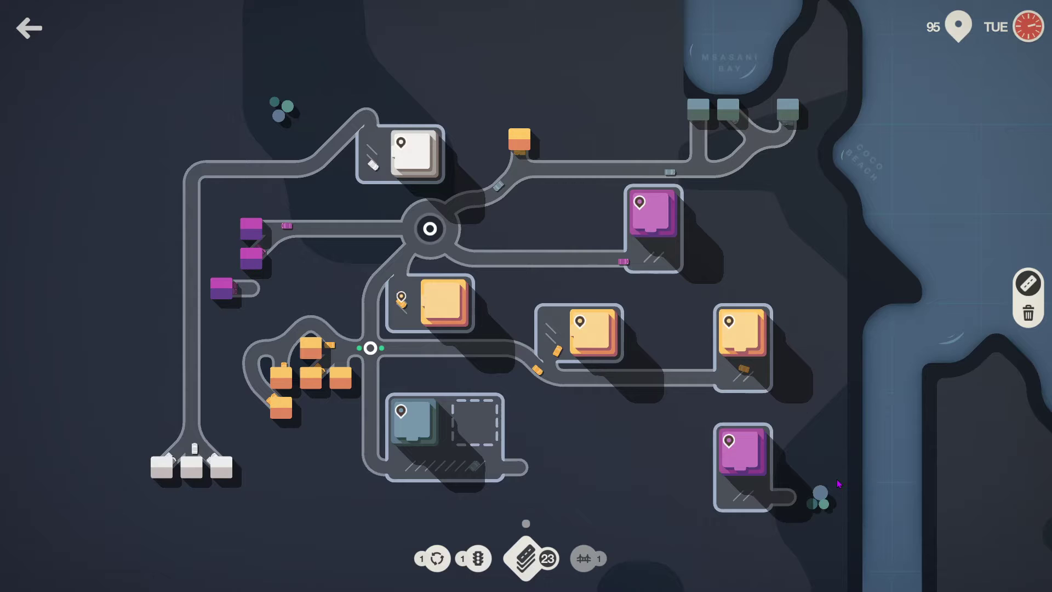
left_click_drag(246, 288, 296, 239)
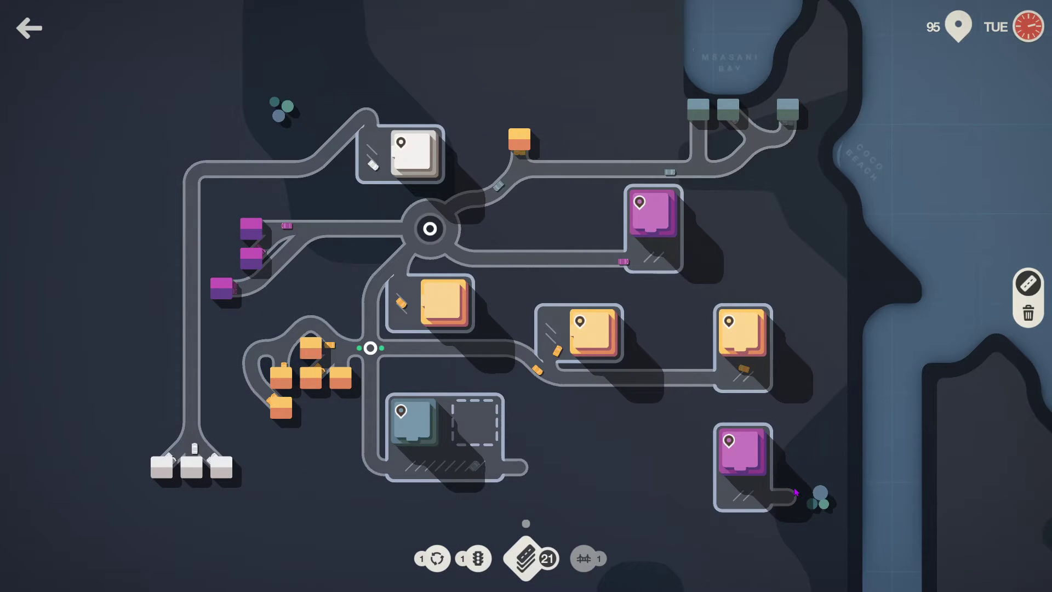
left_click_drag(797, 491, 785, 452)
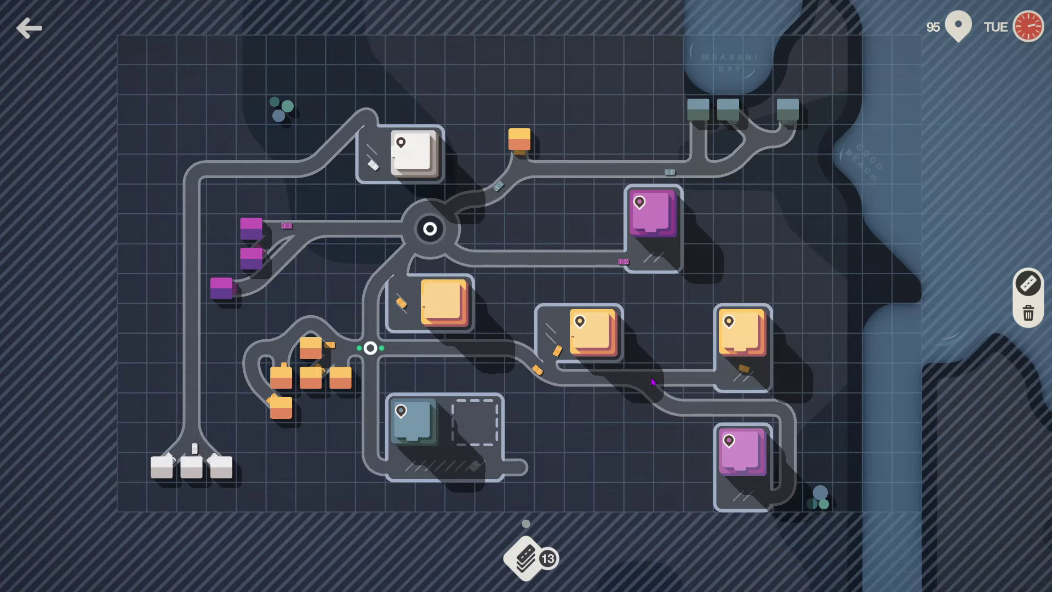
left_click_drag(683, 407, 650, 387)
Step: Place traffic lights at the top orange house's junction
left_click_drag(477, 559, 638, 380)
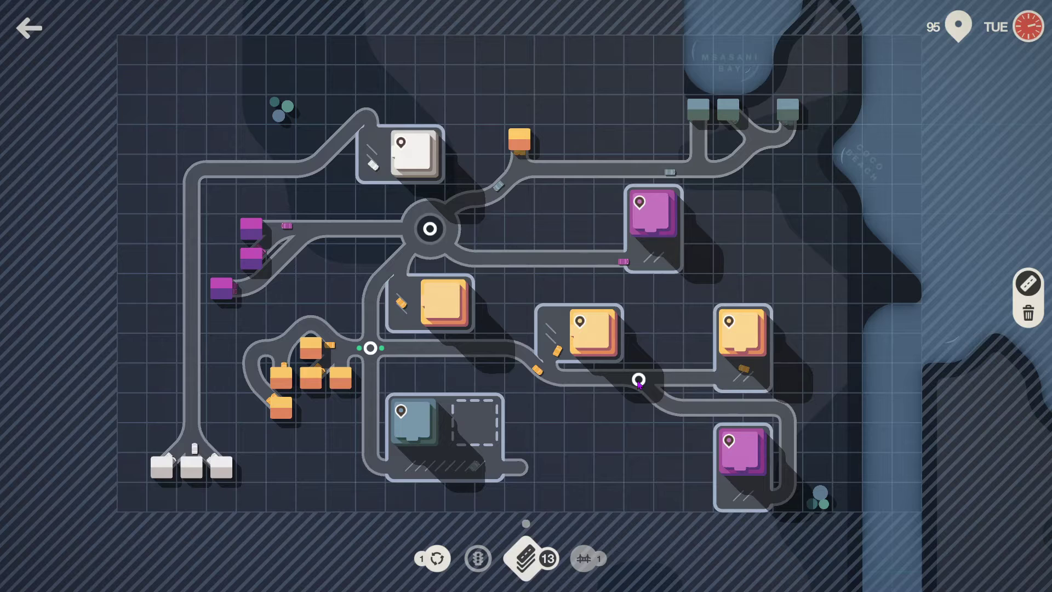
mouse_move(639, 380)
left_mouse_down()
mouse_move(520, 169)
mouse_move(511, 183)
left_mouse_up()
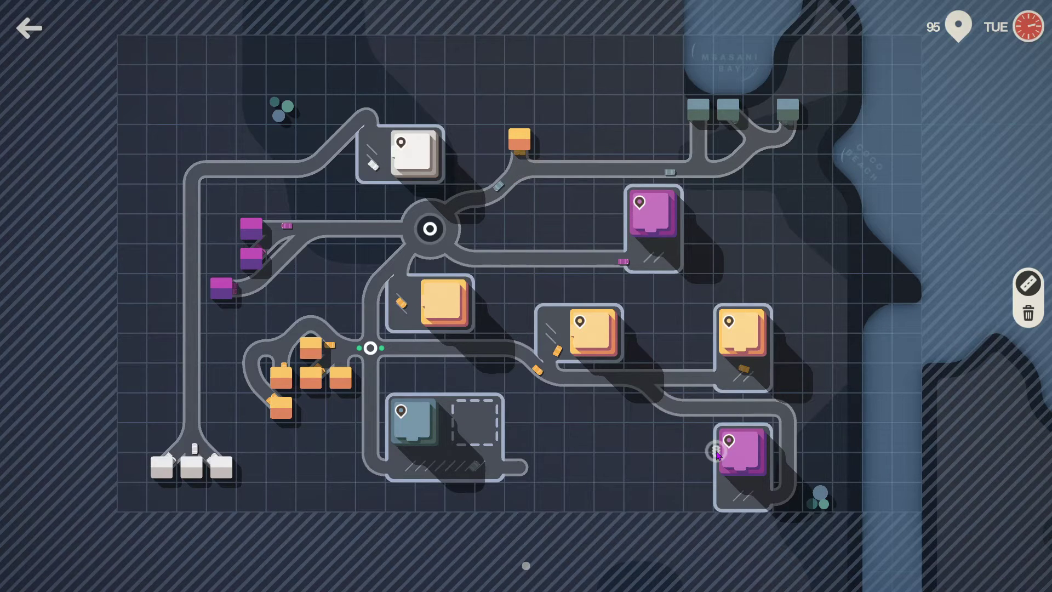
left_click_drag(716, 451, 520, 168)
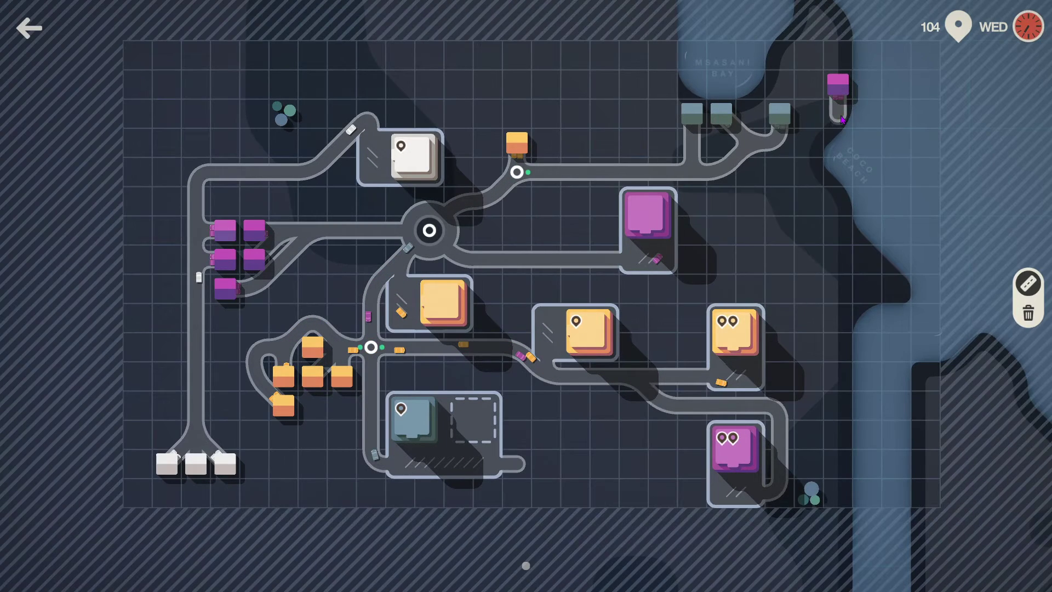
Step: Connect the top-right purple house to the grey houses' road
left_click_drag(812, 149, 786, 161)
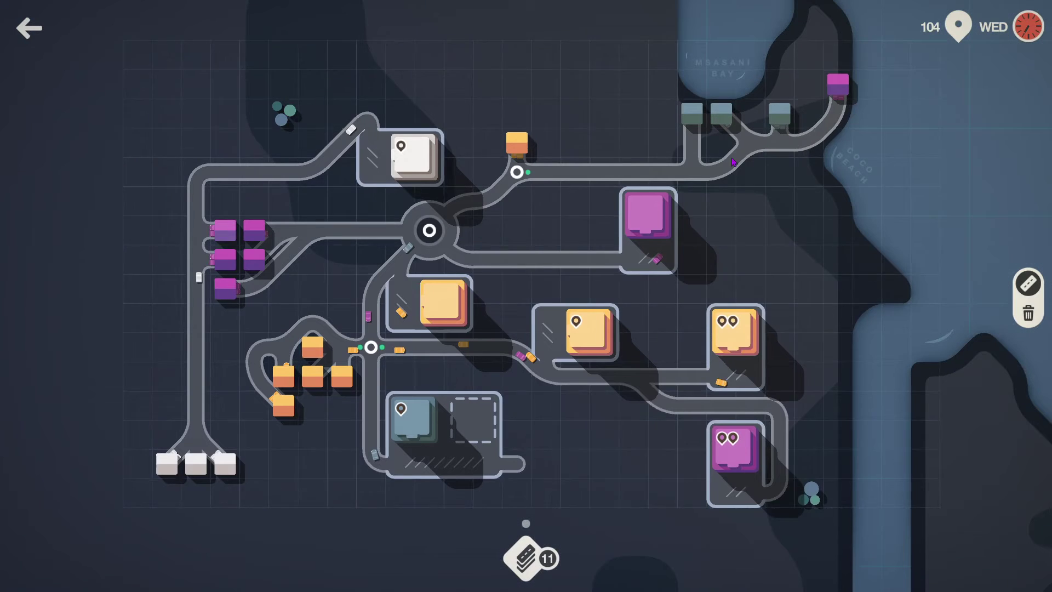
left_click_drag(237, 233, 249, 214)
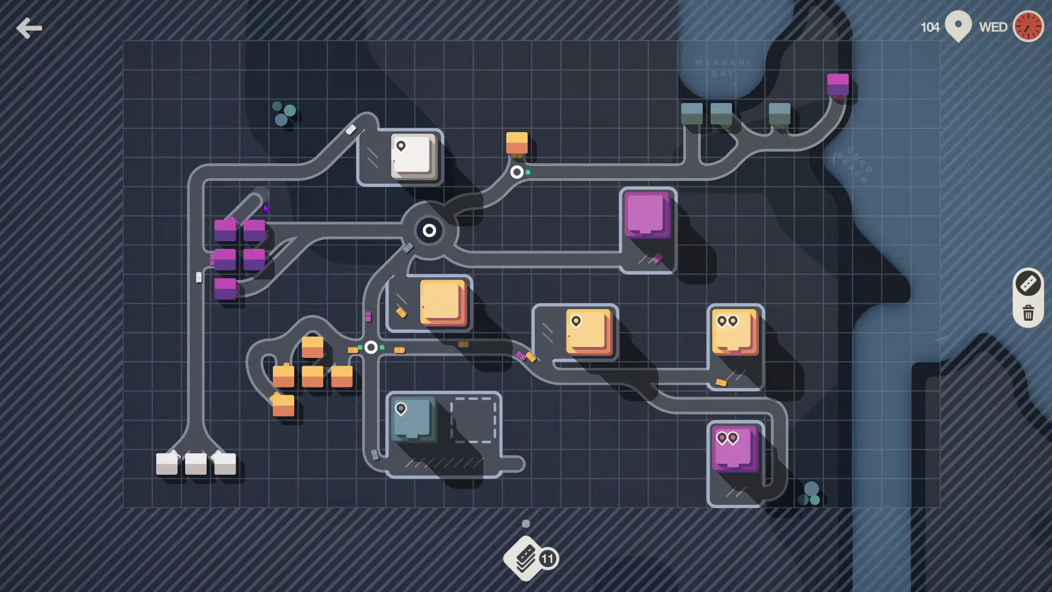
left_click_drag(302, 239, 278, 213)
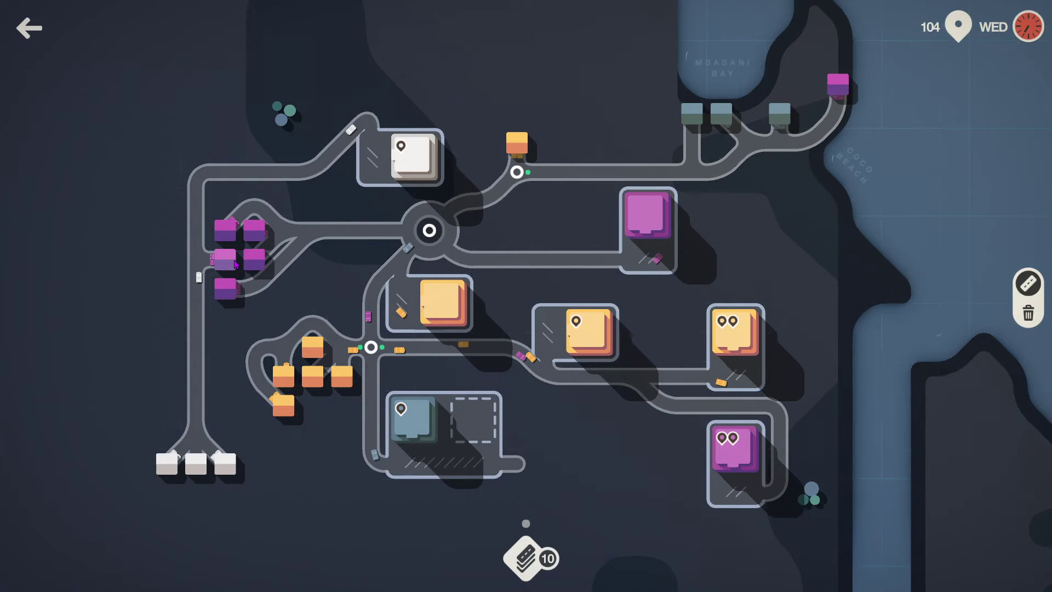
Step: Build a looping road west of the purple house cluster
left_click_drag(200, 262, 177, 288)
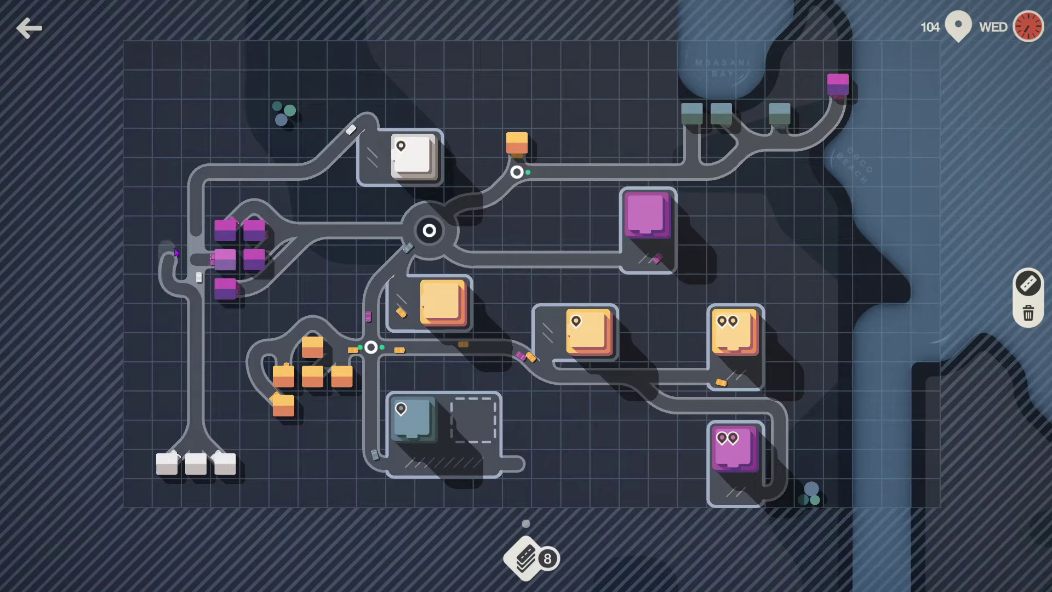
mouse_move(183, 227)
left_mouse_down()
mouse_move(183, 248)
mouse_move(171, 234)
left_mouse_up()
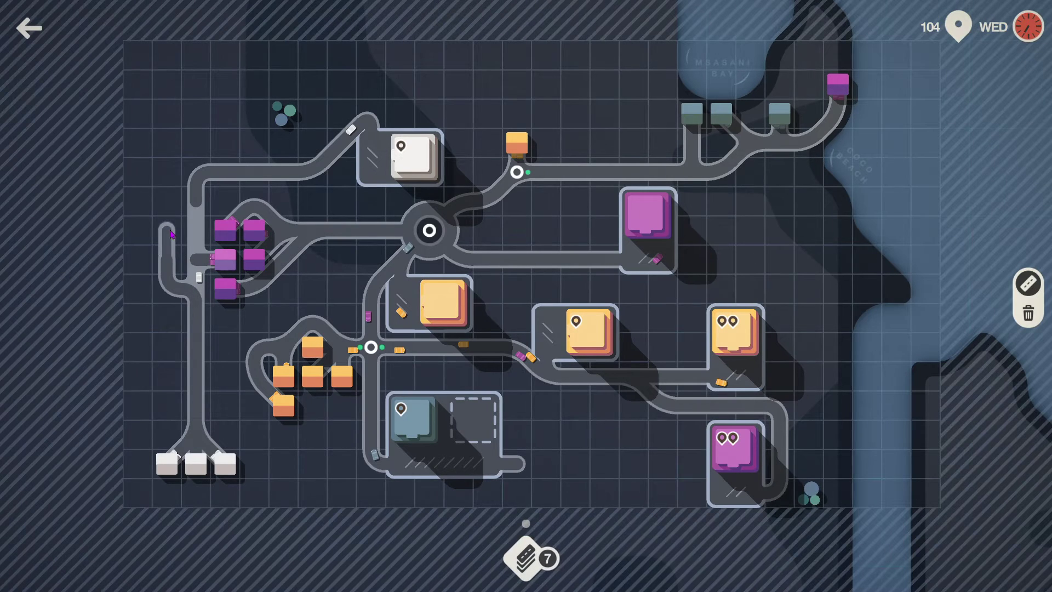
mouse_move(198, 276)
left_mouse_down()
mouse_move(170, 319)
mouse_move(168, 290)
mouse_move(208, 304)
mouse_move(210, 318)
left_mouse_up()
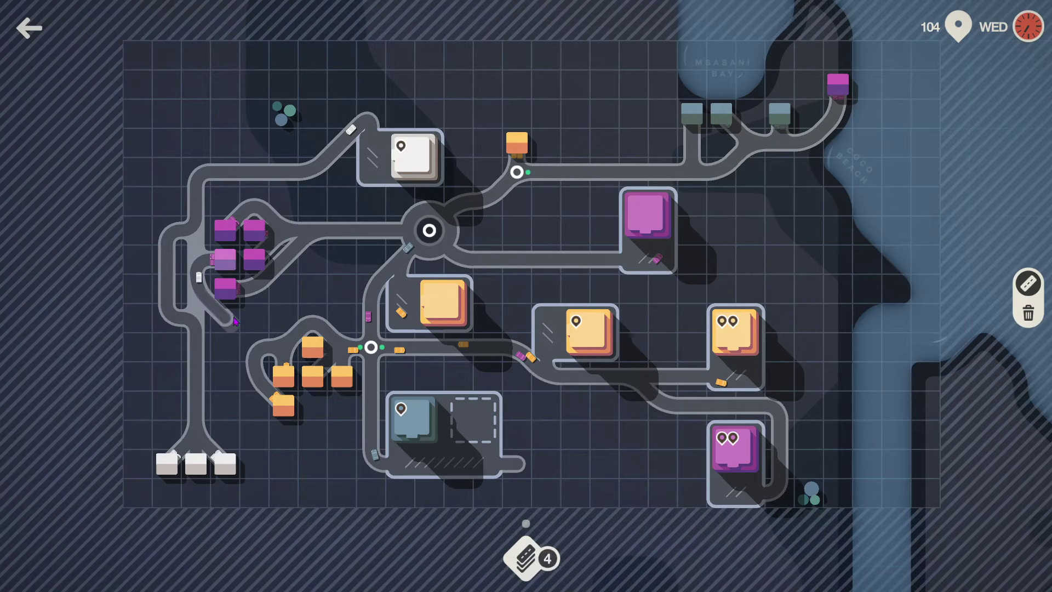
left_click_drag(266, 293, 271, 290)
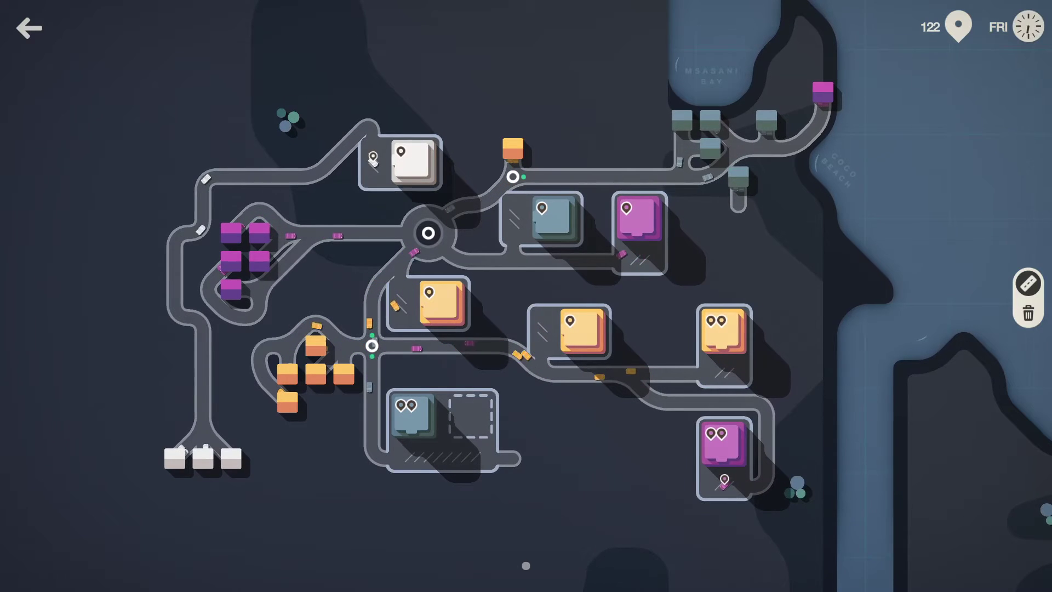
Step: After trial drops near the grey houses, fix the roundabout on the orange-house junction
left_click_drag(436, 559, 397, 417)
left_click_drag(372, 345, 403, 377)
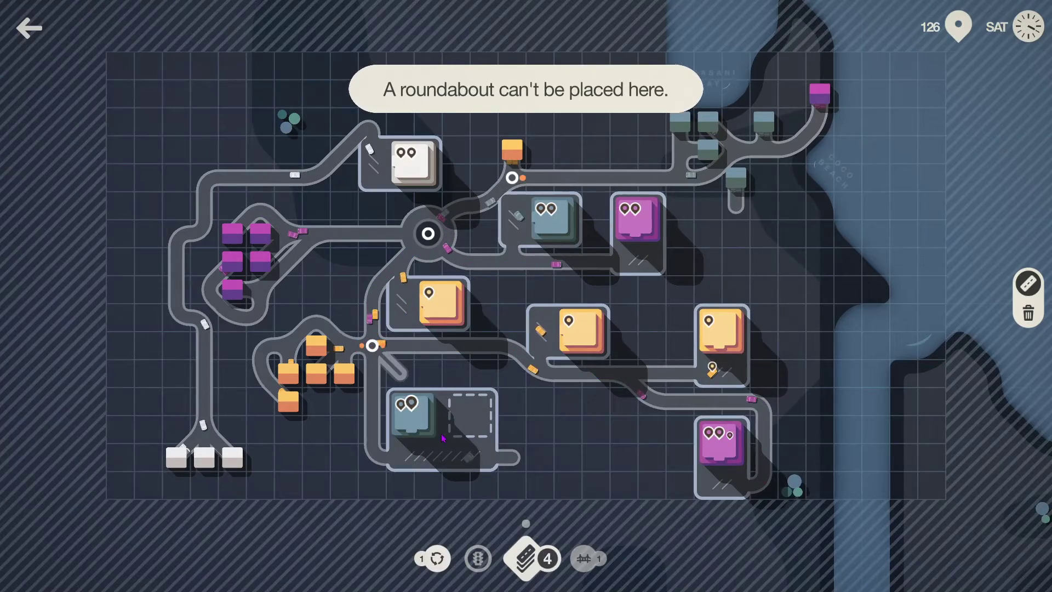
left_click_drag(426, 433, 427, 434)
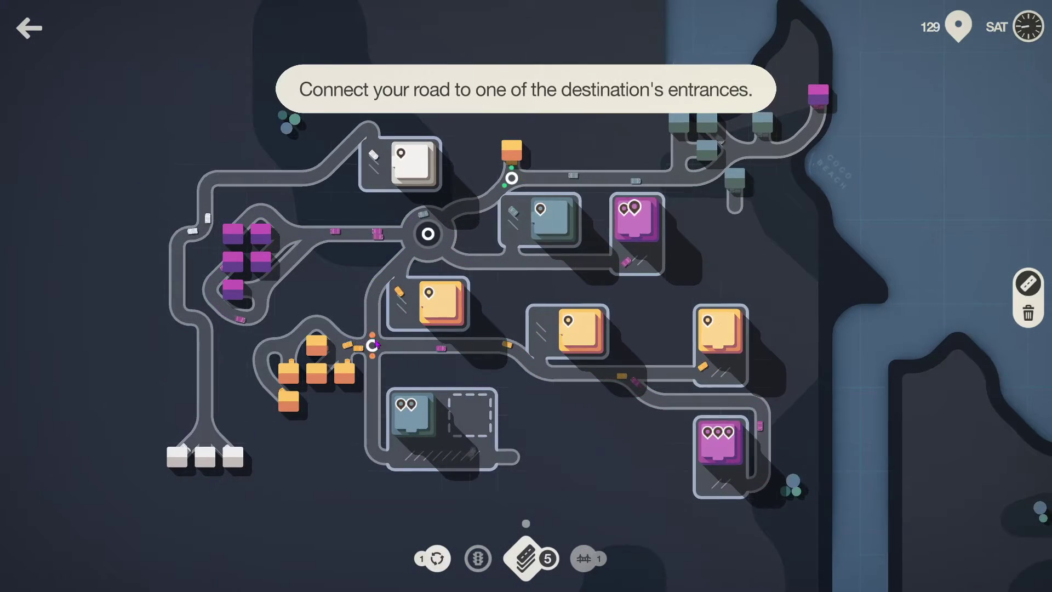
left_click_drag(437, 558, 372, 346)
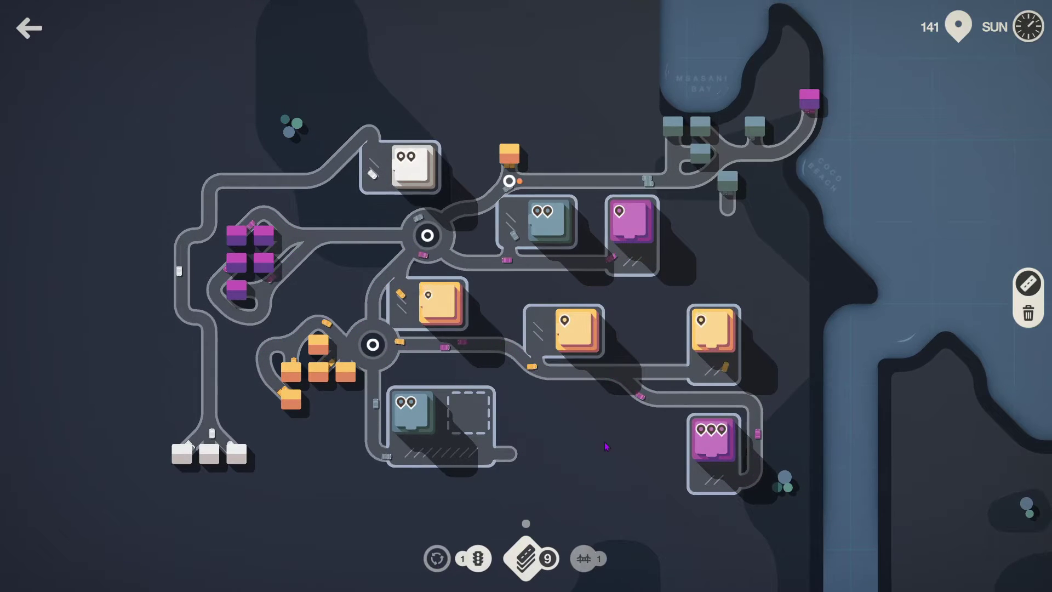
left_click_drag(615, 371, 616, 373)
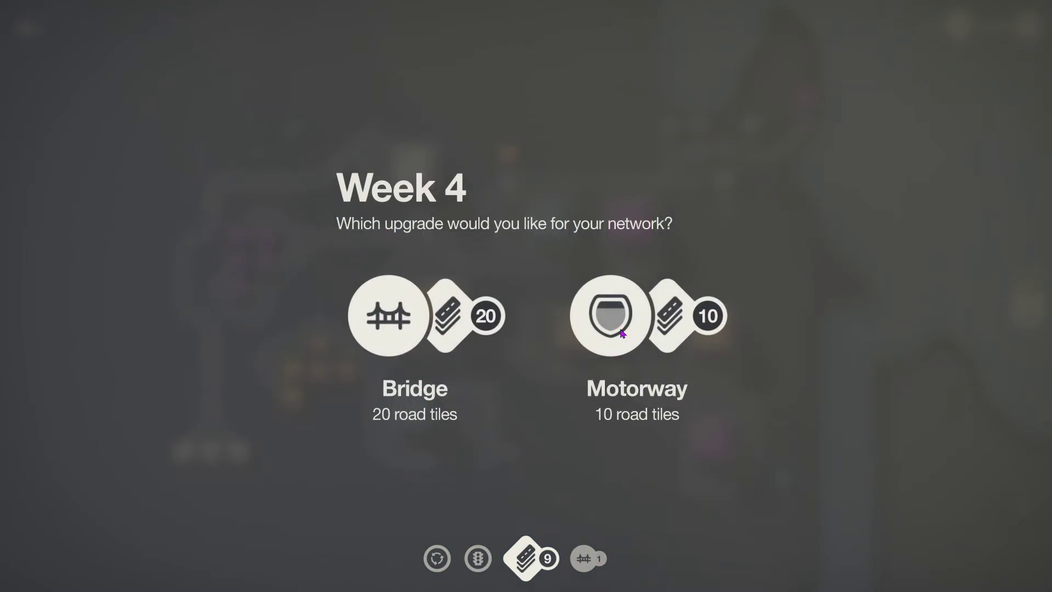
Step: Take Motorway as the Week 4 reward and draw a short stub below an orange house
left_click(623, 327)
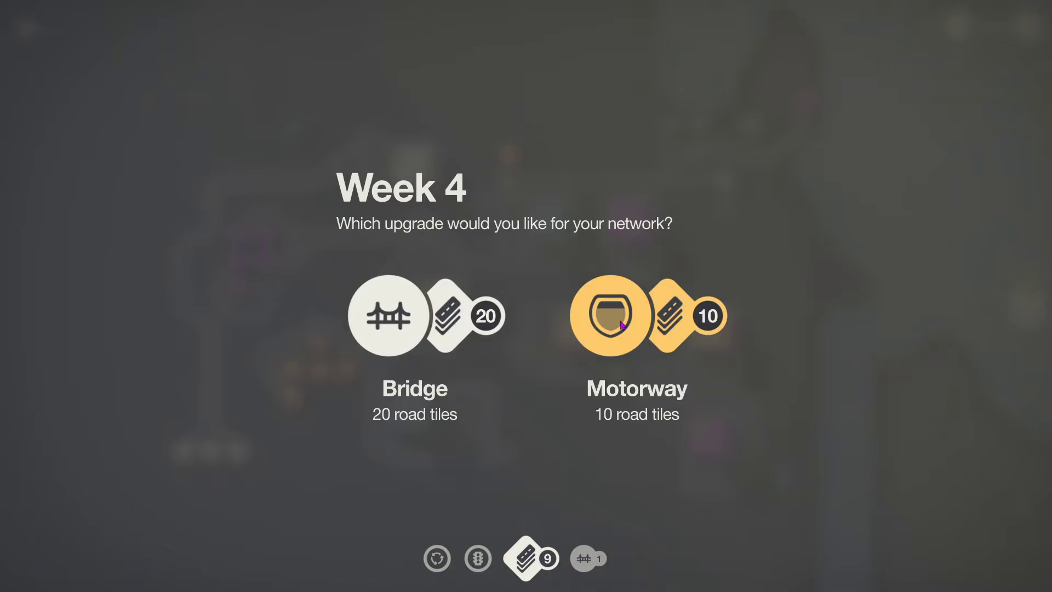
left_click(731, 289)
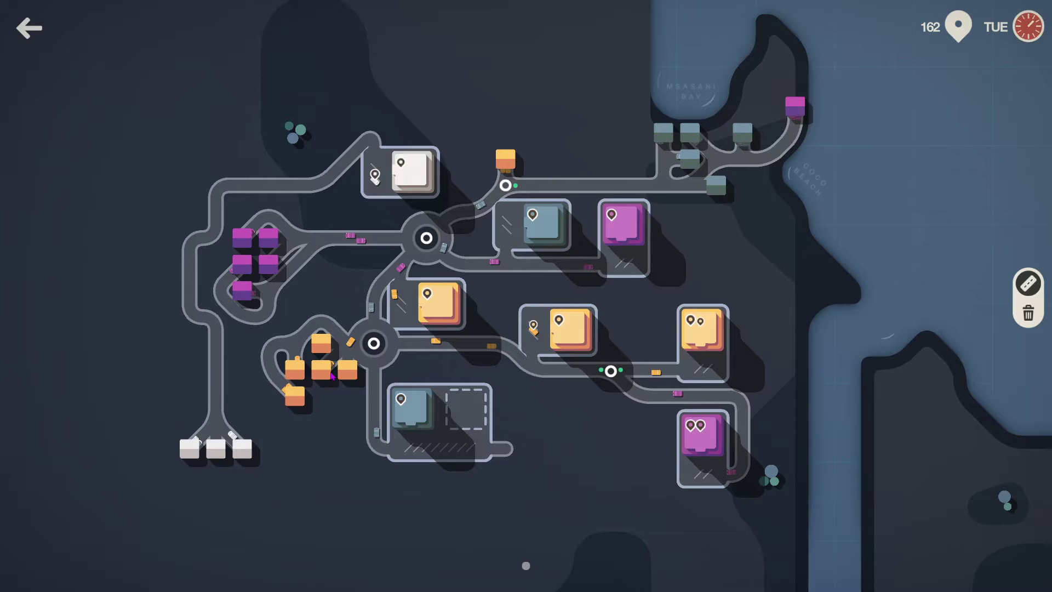
mouse_move(331, 375)
left_mouse_down()
mouse_move(320, 402)
mouse_move(358, 381)
mouse_move(314, 409)
mouse_move(270, 403)
mouse_move(322, 402)
mouse_move(294, 409)
left_mouse_up()
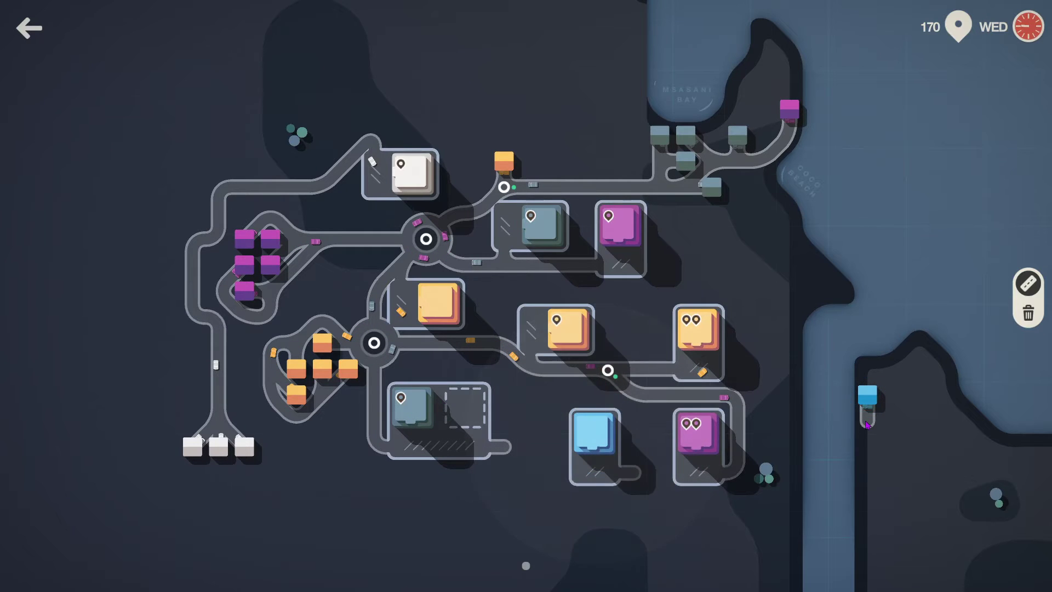
Step: While paused, run the eastern blue houses' road down and west across the water
key("space")
left_click_drag(867, 423, 867, 452)
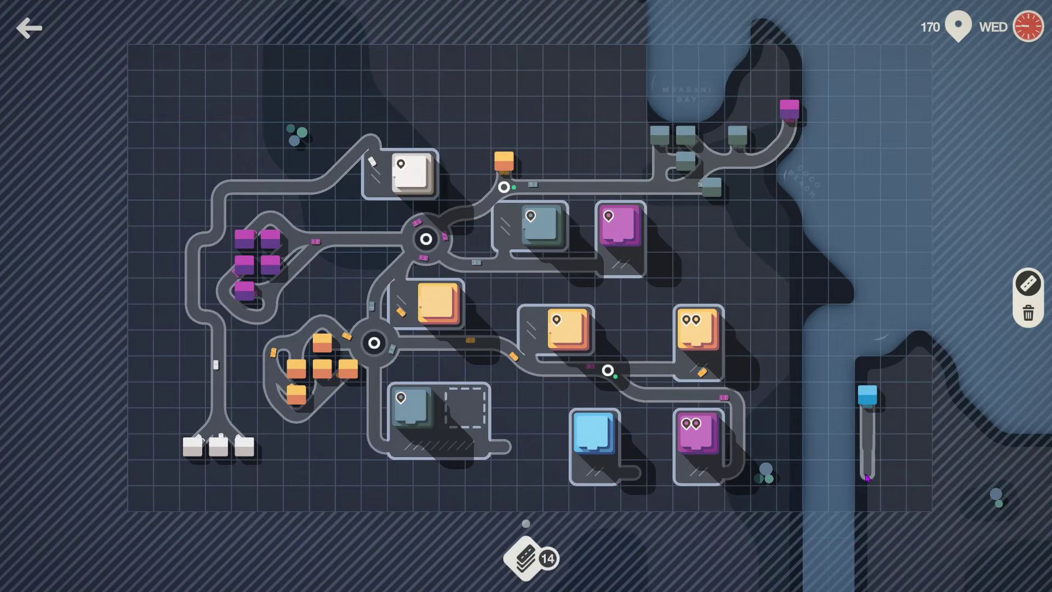
left_click_drag(867, 502, 699, 499)
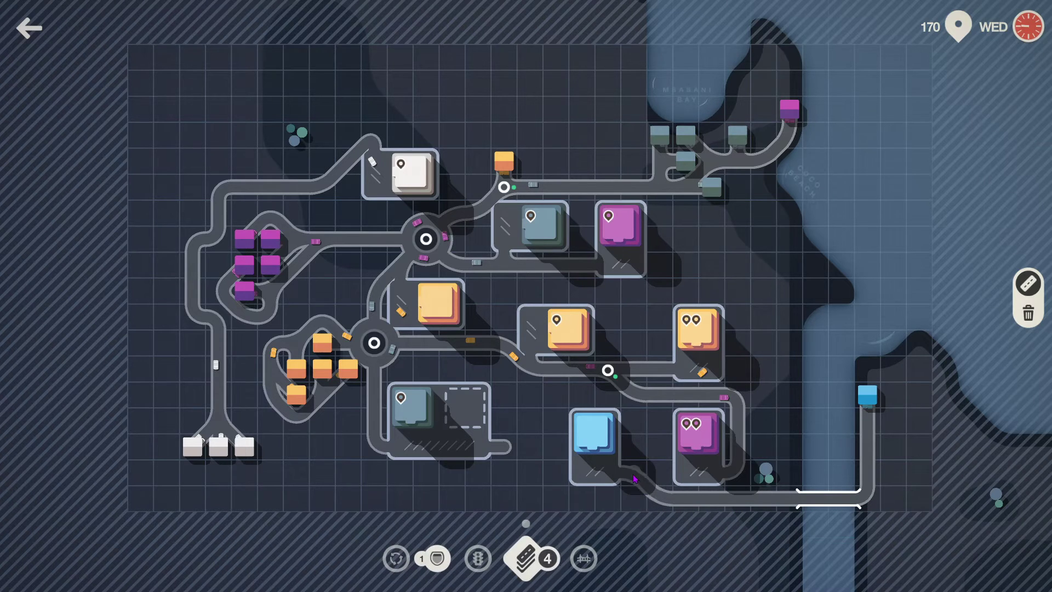
key("space")
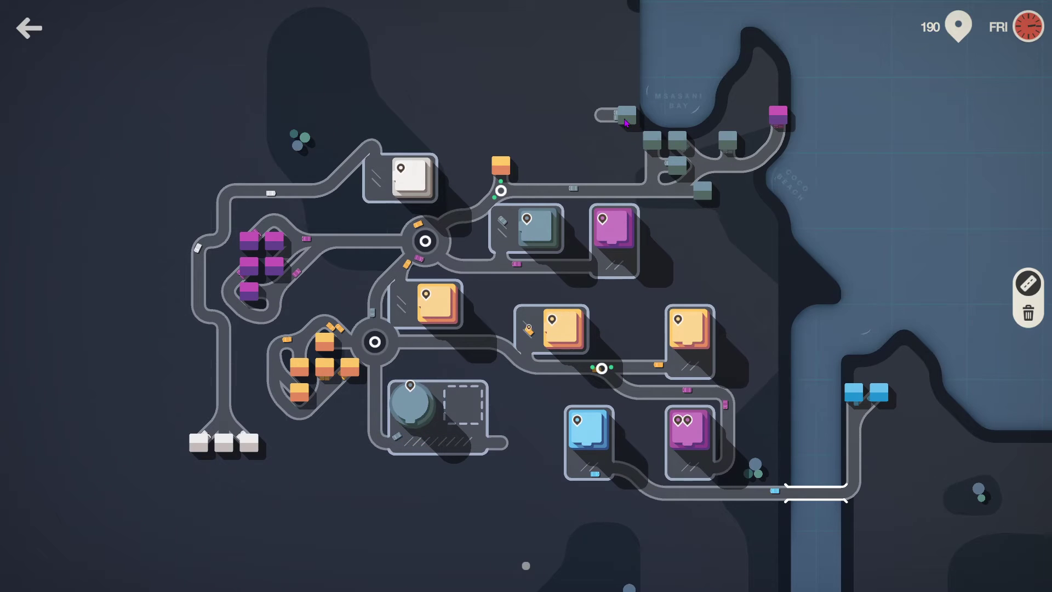
Step: Extend the bay grey houses' roads down to the main road until tiles run out
left_click_drag(625, 122, 653, 173)
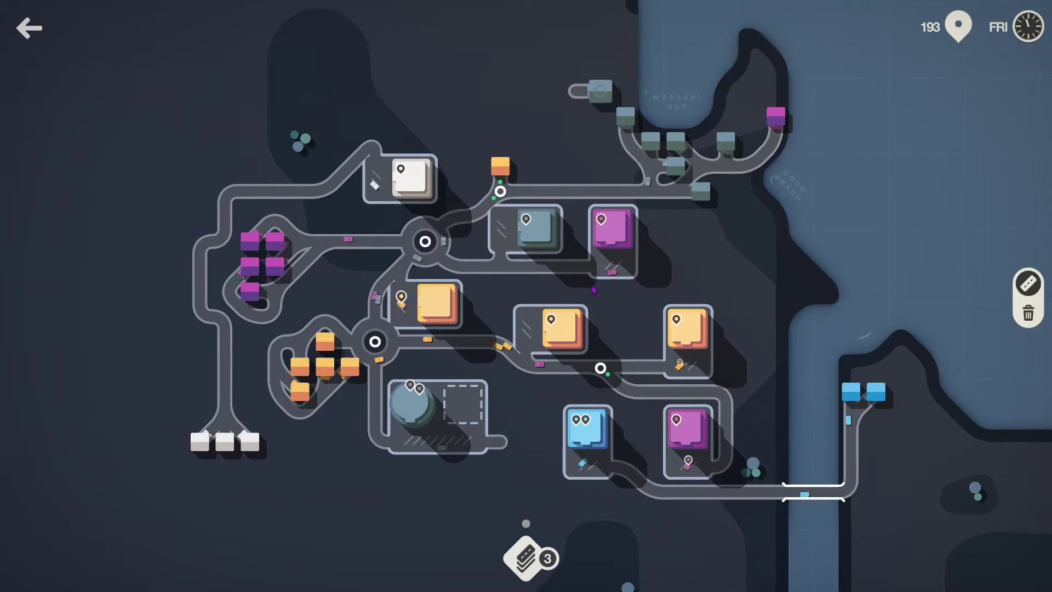
left_click_drag(589, 95, 611, 125)
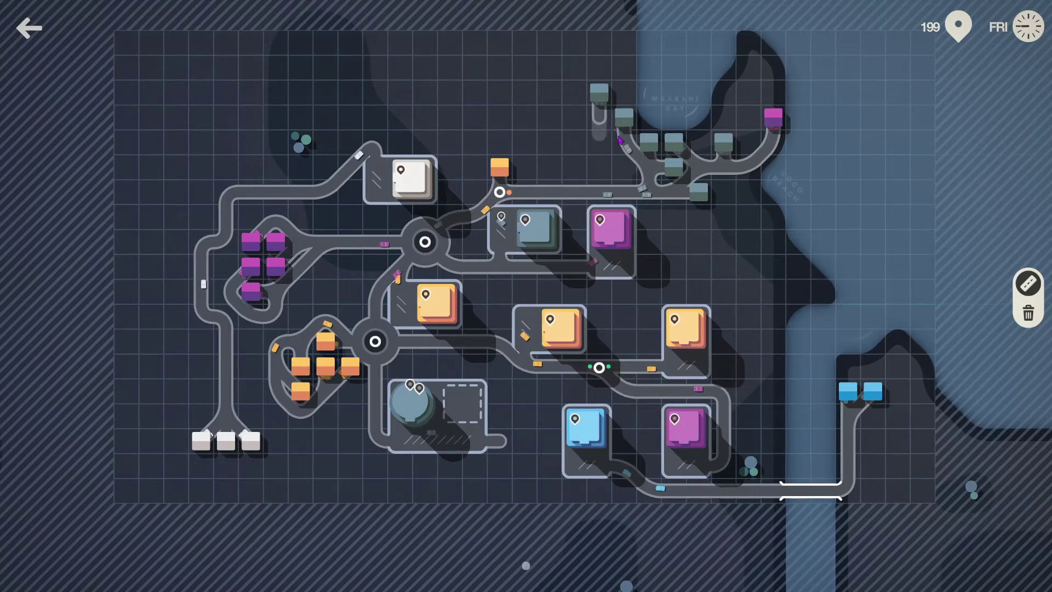
left_click_drag(611, 126, 611, 126)
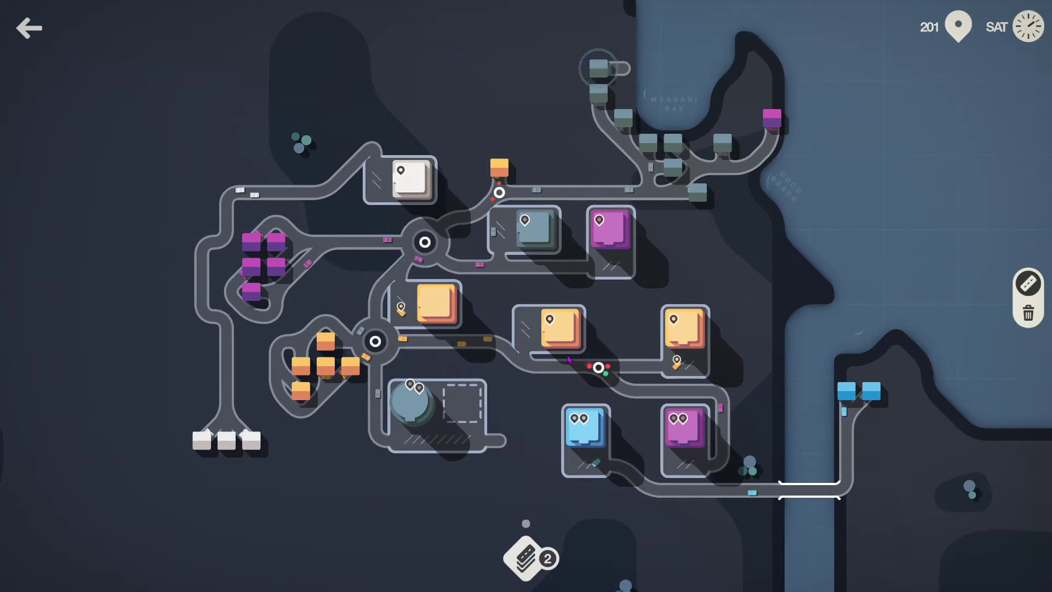
mouse_move(622, 67)
left_mouse_down()
mouse_move(622, 103)
mouse_move(593, 128)
left_mouse_up()
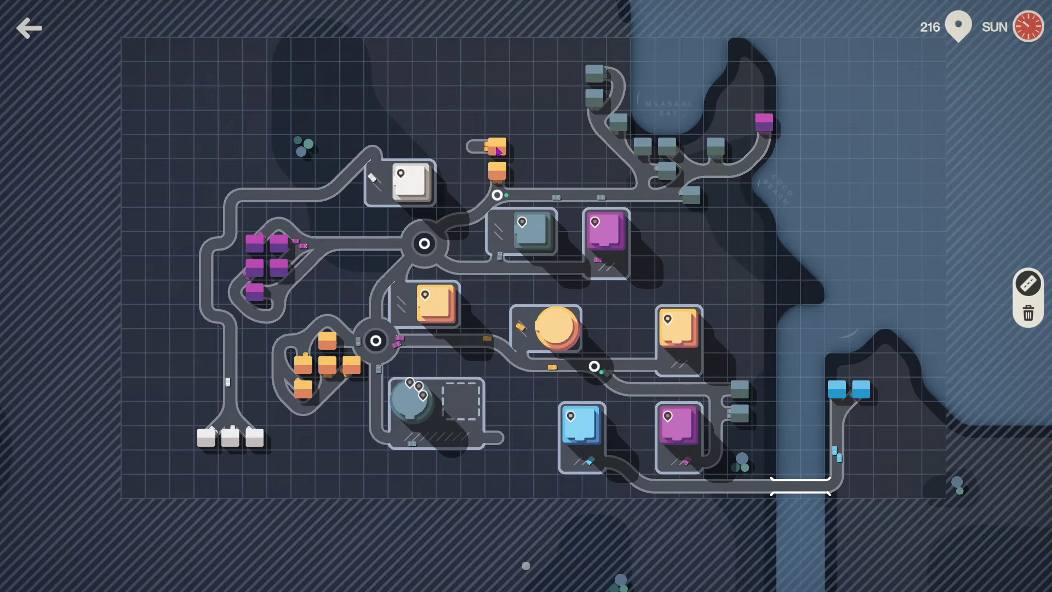
left_click_drag(516, 177, 664, 227)
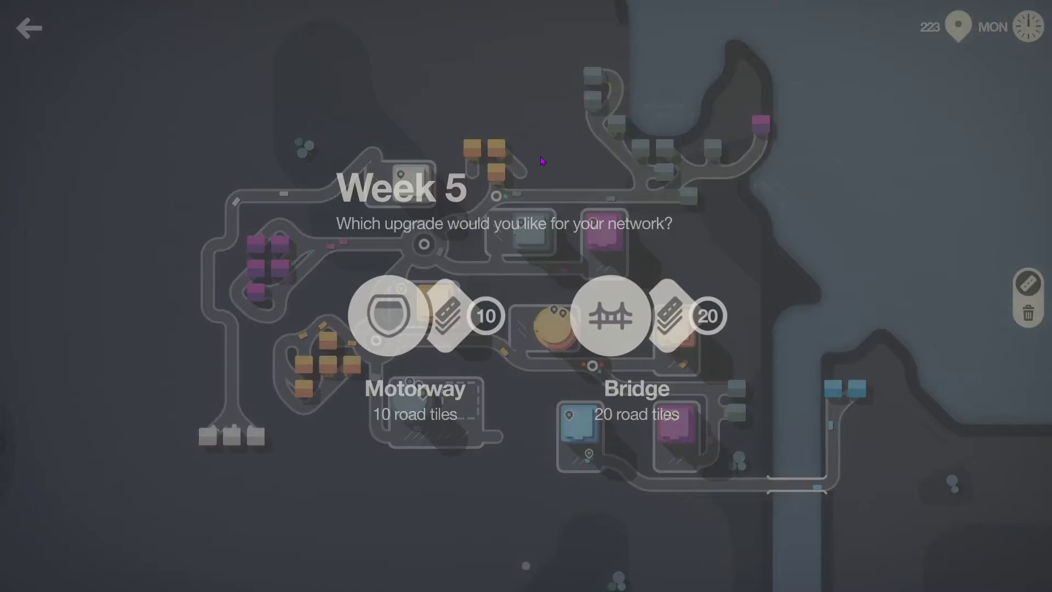
Step: Pick Bridge, loop the upper orange houses to the main road, add traffic lights and a grey-house road
left_click(655, 313)
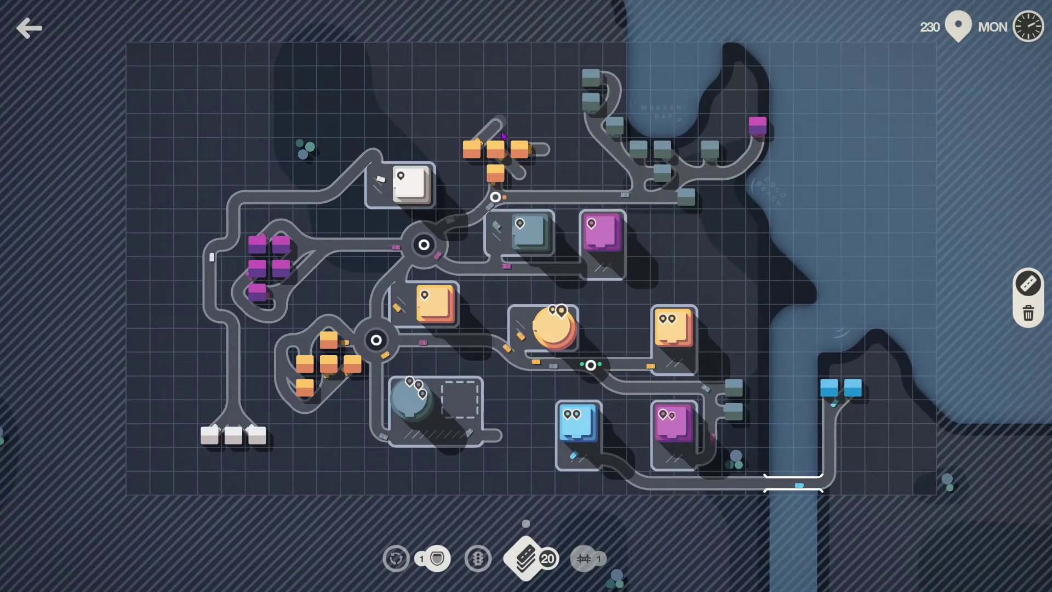
mouse_move(503, 135)
left_mouse_down()
mouse_move(546, 187)
mouse_move(511, 180)
mouse_move(610, 284)
left_mouse_up()
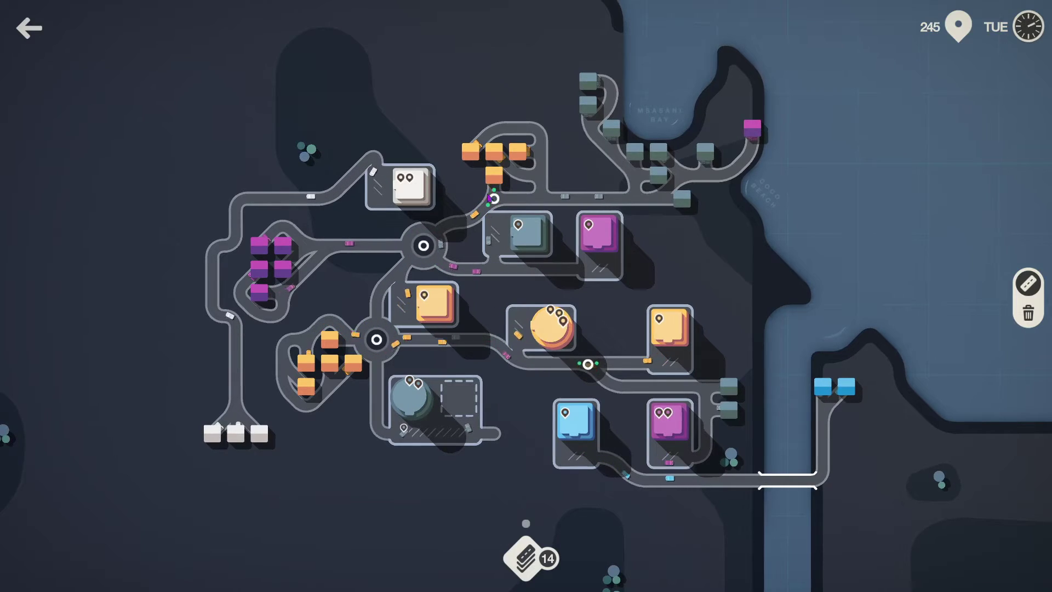
left_click_drag(493, 199, 495, 174)
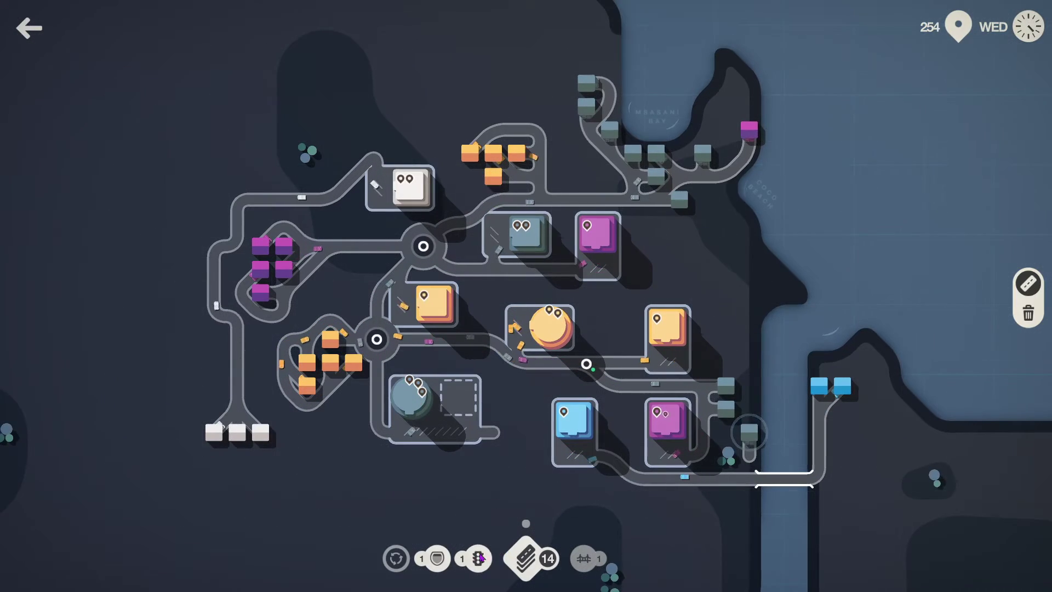
left_click_drag(477, 558, 523, 365)
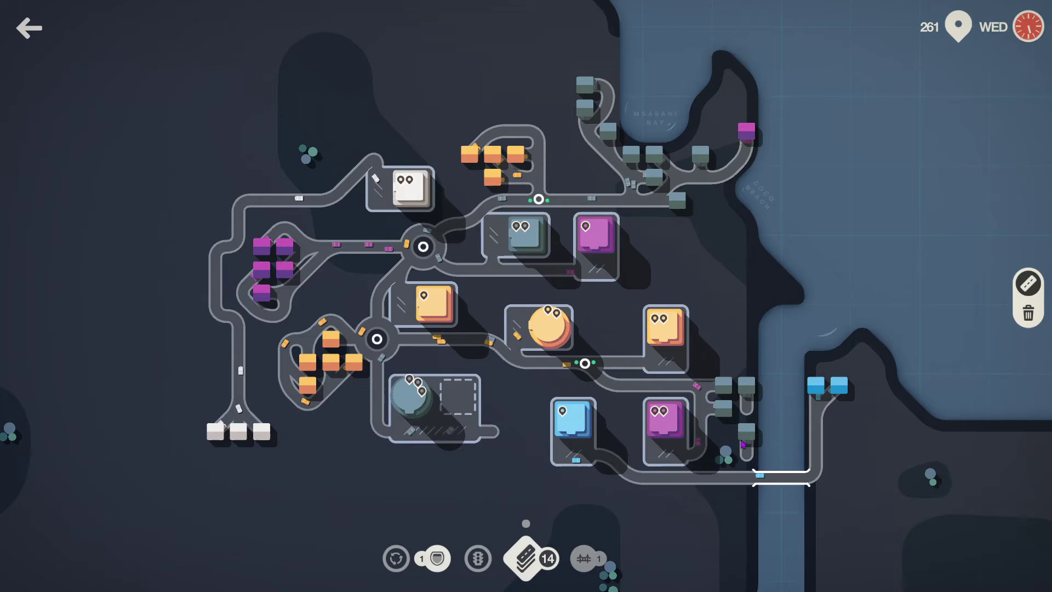
mouse_move(709, 421)
left_mouse_down()
mouse_move(722, 436)
mouse_move(743, 388)
left_mouse_up()
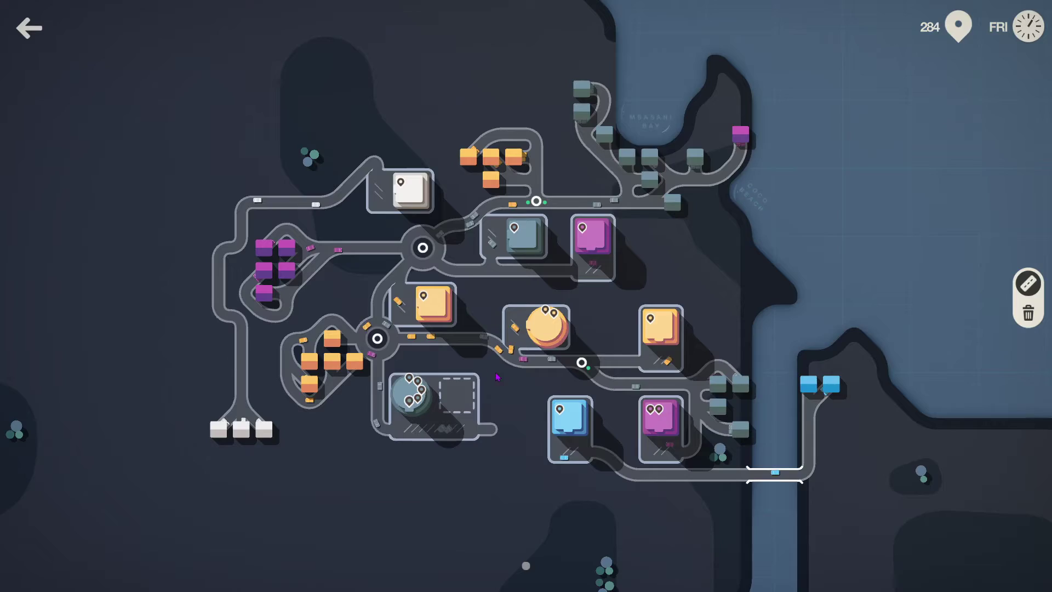
Step: Lay a diagonal motorway from the round grey destination north, then road the new orange house
mouse_move(437, 558)
left_mouse_down()
mouse_move(381, 434)
mouse_move(578, 185)
left_mouse_up()
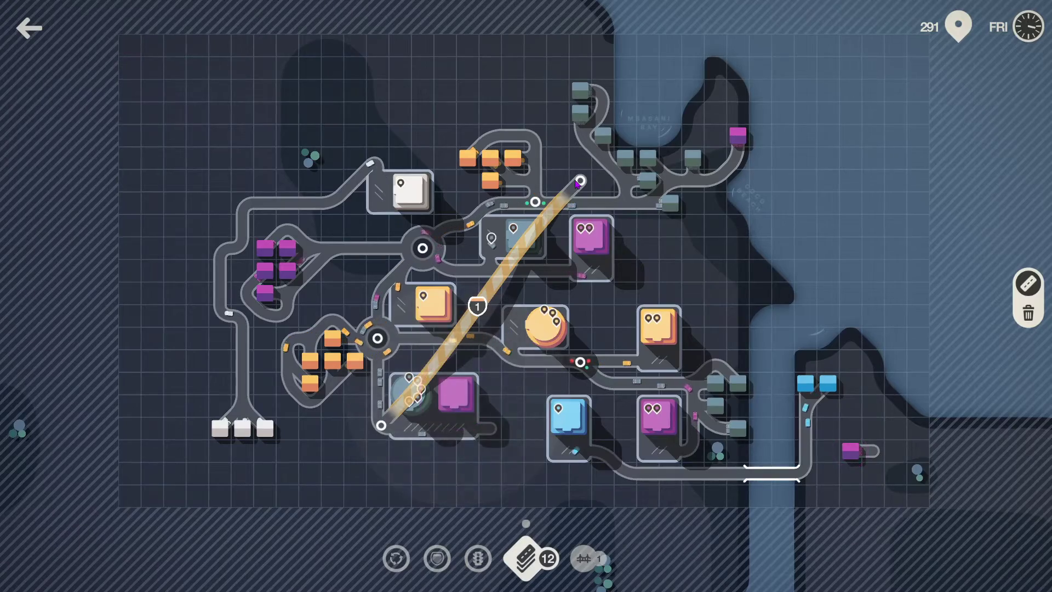
left_click_drag(580, 180, 579, 204)
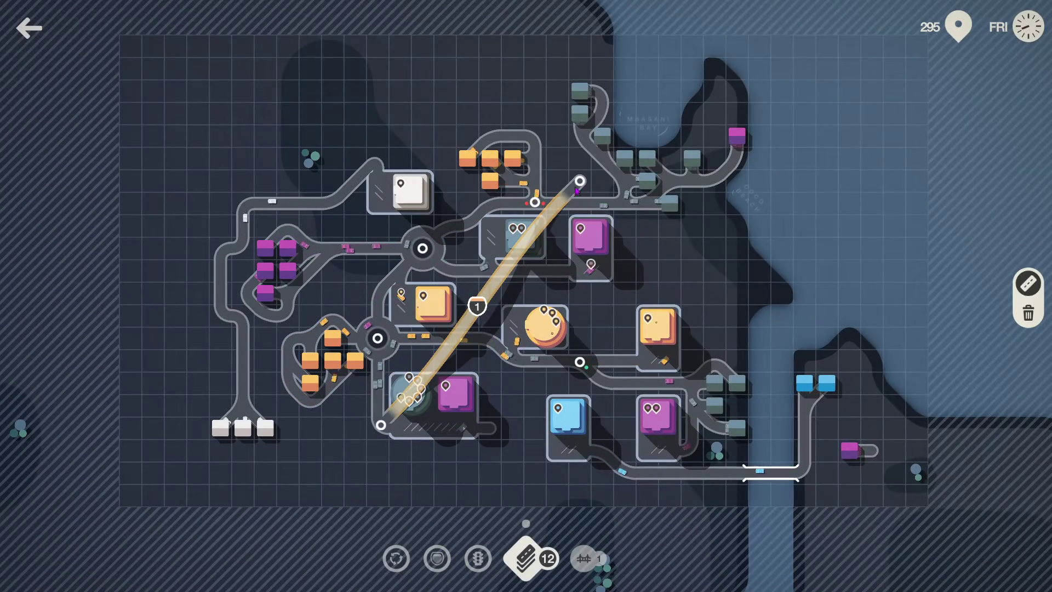
left_click_drag(580, 182, 579, 205)
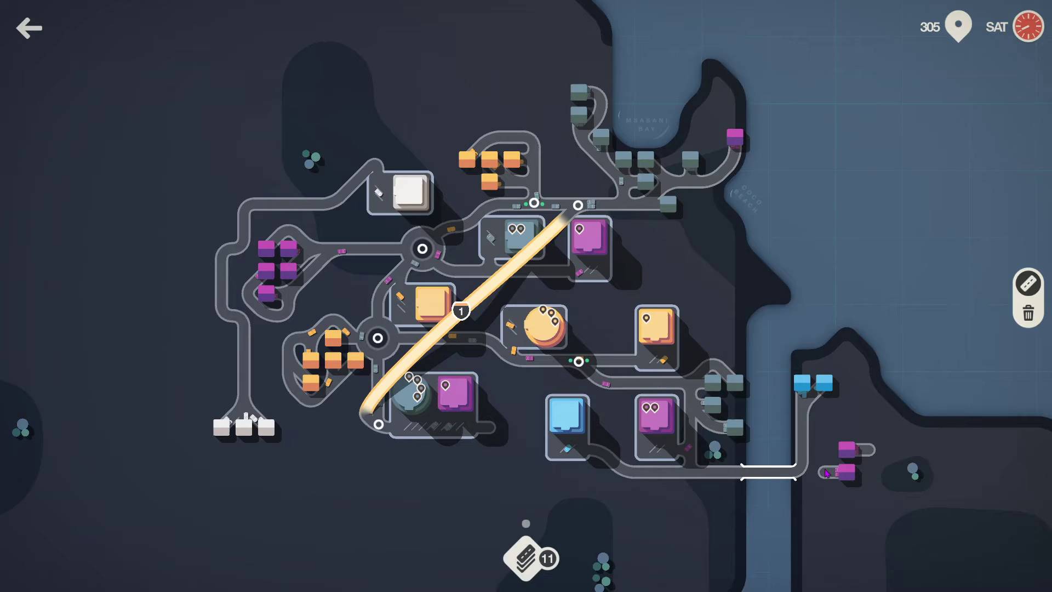
left_click(494, 283)
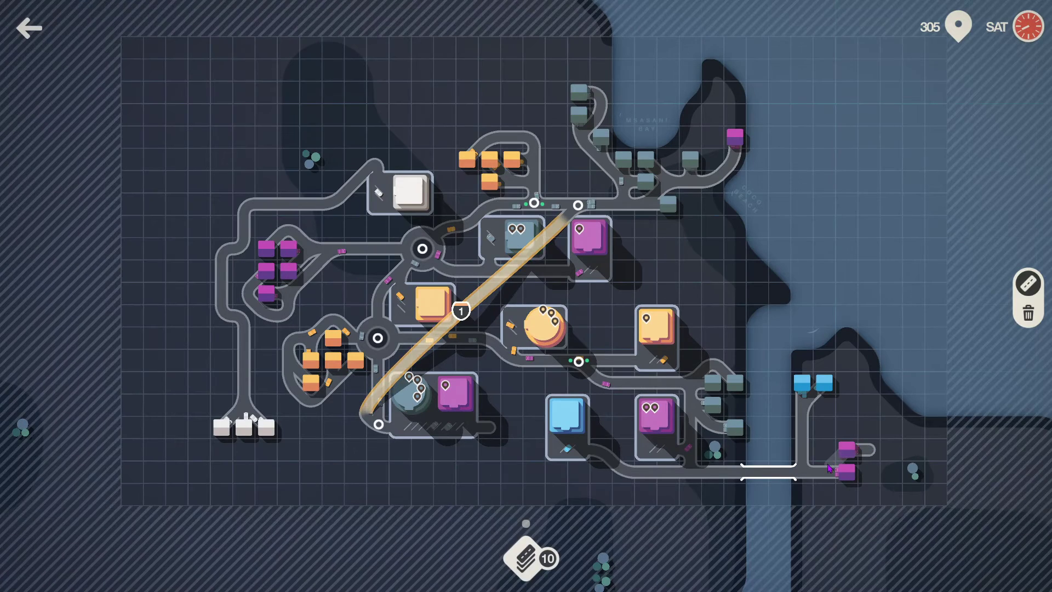
left_click(555, 206)
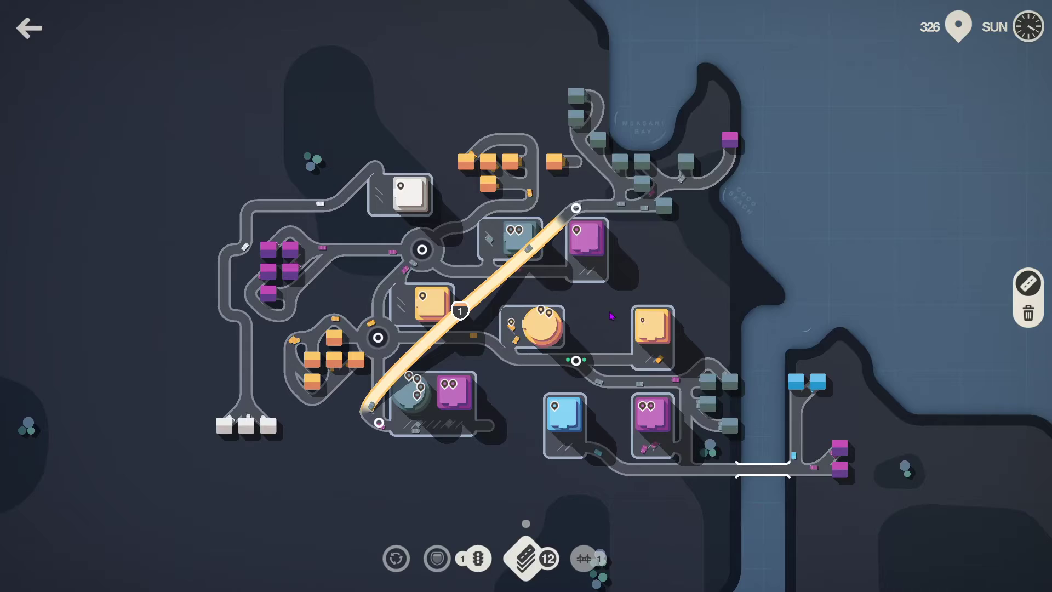
left_click_drag(556, 162, 575, 177)
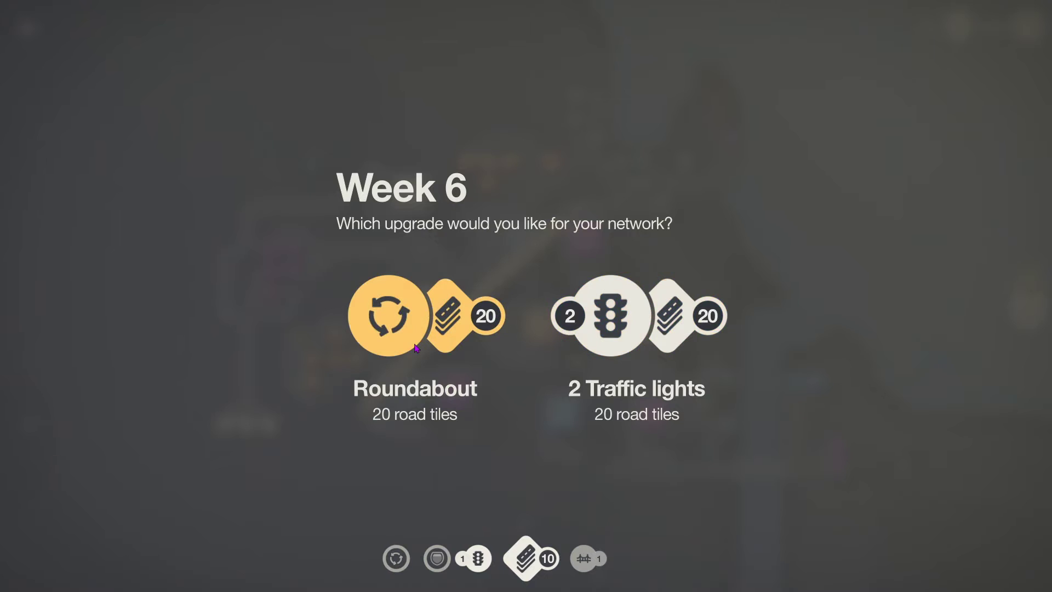
Step: Take the Week 6 Roundabout, reroute the motorway's middle bend and extend the bridge across
left_click(442, 347)
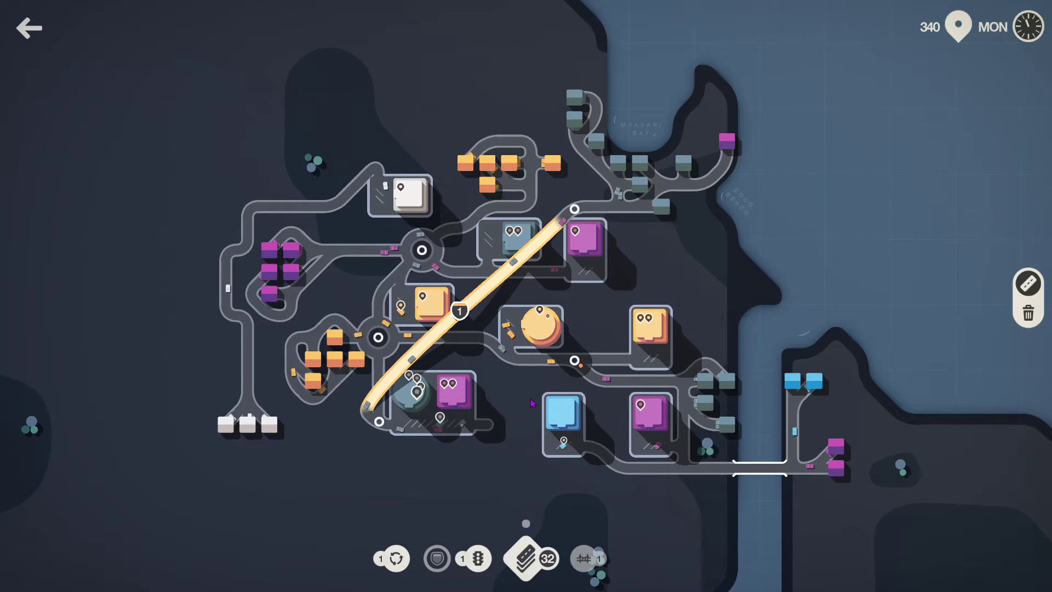
mouse_move(460, 310)
left_mouse_down()
mouse_move(502, 357)
mouse_move(480, 331)
left_mouse_up()
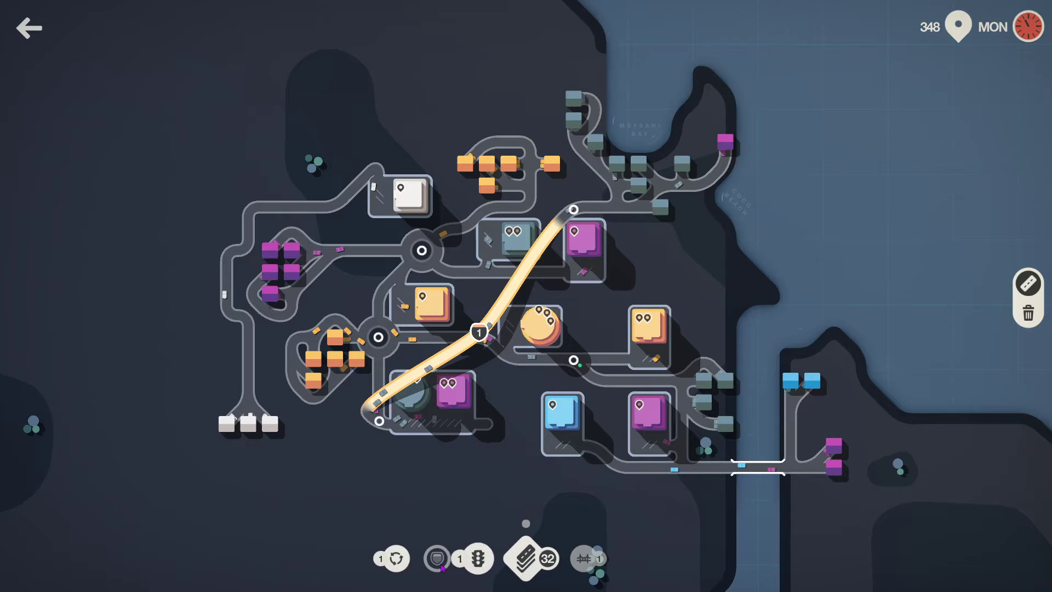
mouse_move(681, 458)
left_mouse_down()
mouse_move(683, 402)
mouse_move(682, 464)
left_mouse_up()
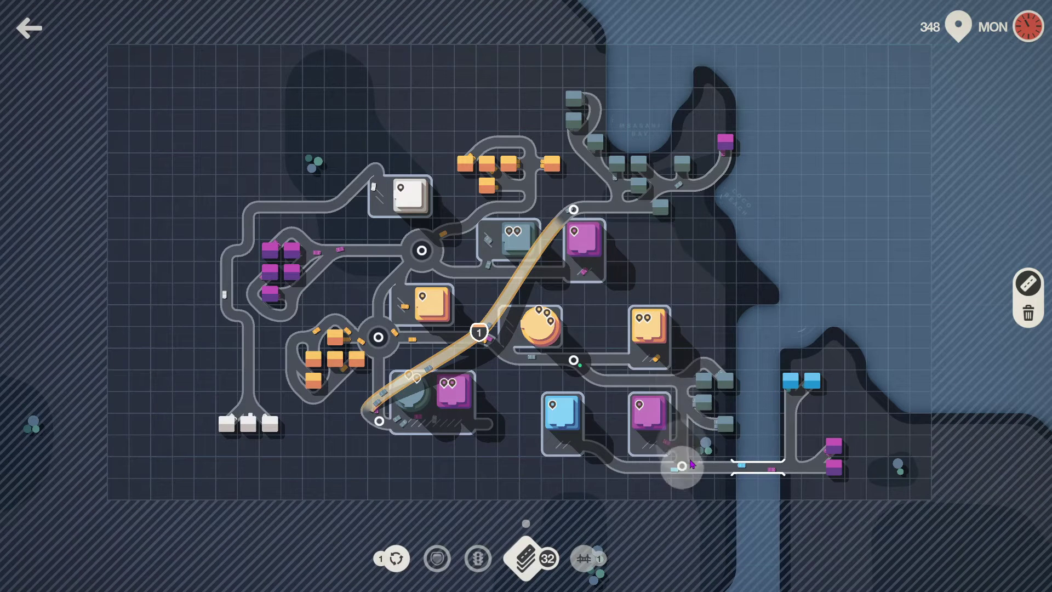
mouse_move(781, 467)
left_mouse_down()
mouse_move(792, 470)
mouse_move(754, 457)
left_mouse_up()
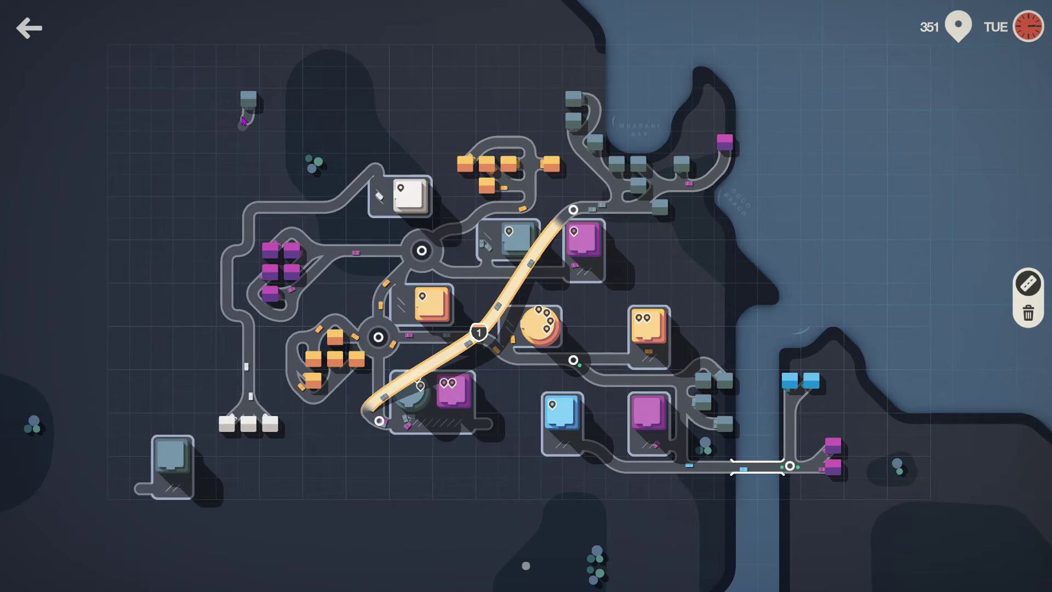
Step: Road the lower-left grey house into the network and link the top-left grey house
left_click_drag(239, 124, 238, 123)
mouse_move(123, 515)
left_mouse_down()
mouse_move(139, 505)
mouse_move(141, 439)
left_mouse_up()
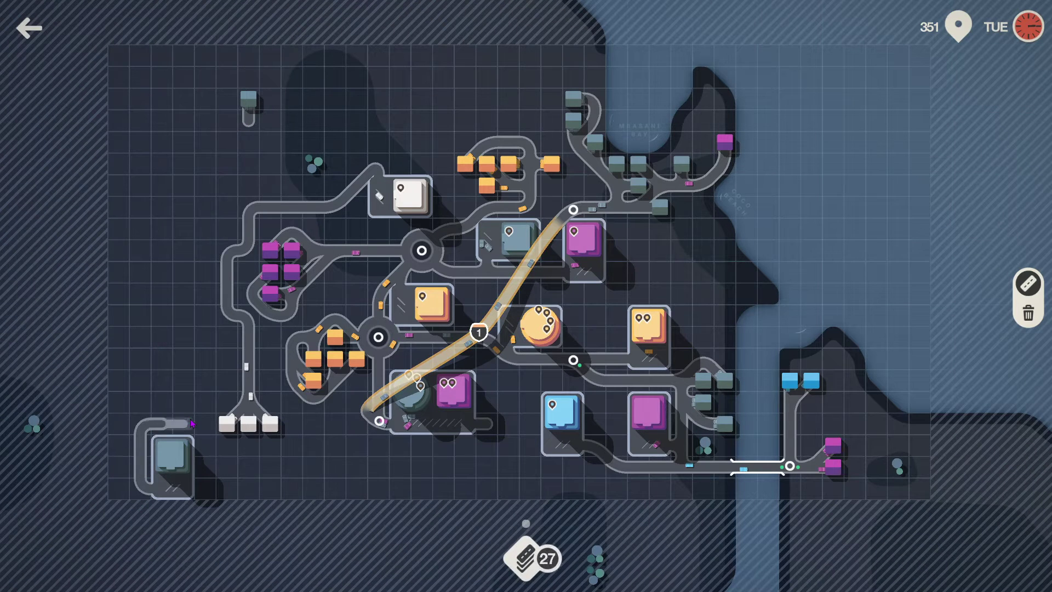
left_click_drag(231, 450, 394, 467)
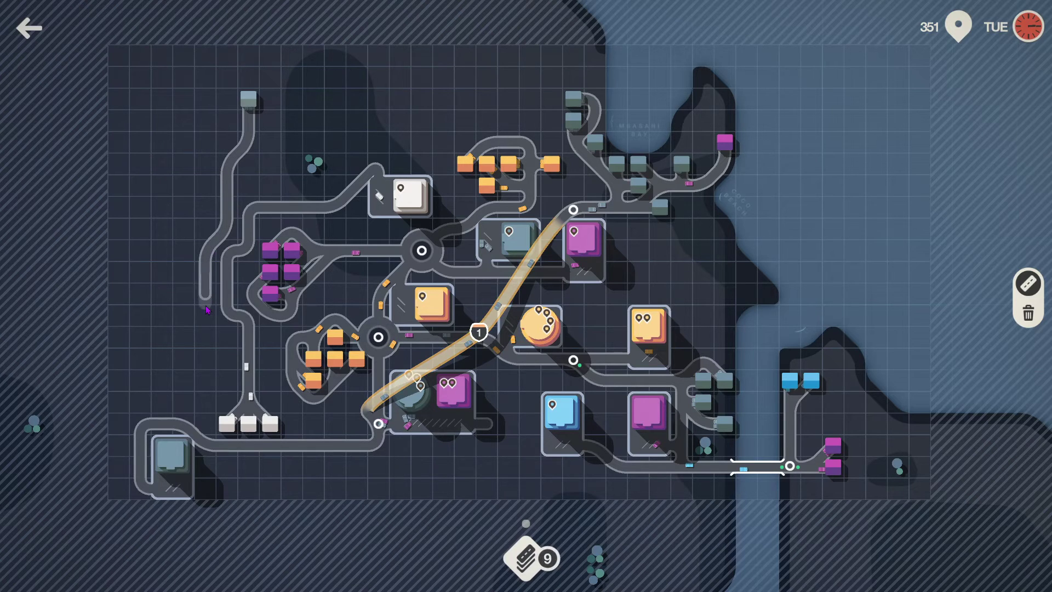
left_click_drag(573, 210, 877, 166)
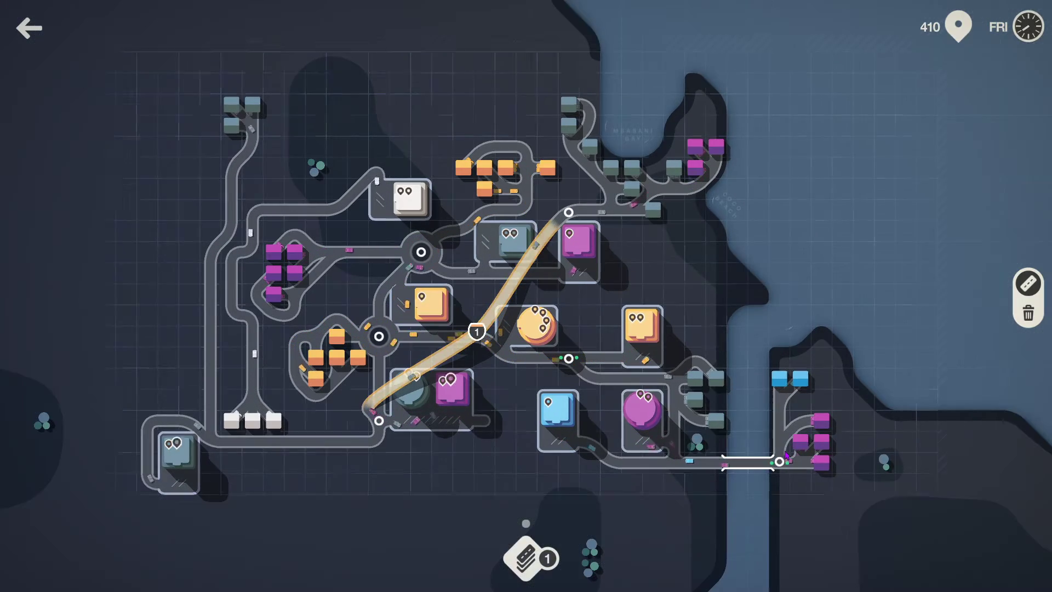
Step: Lay the last road pieces, pause briefly, and let Week 6 run to Sunday at 468 deliveries
left_click_drag(568, 213, 378, 420)
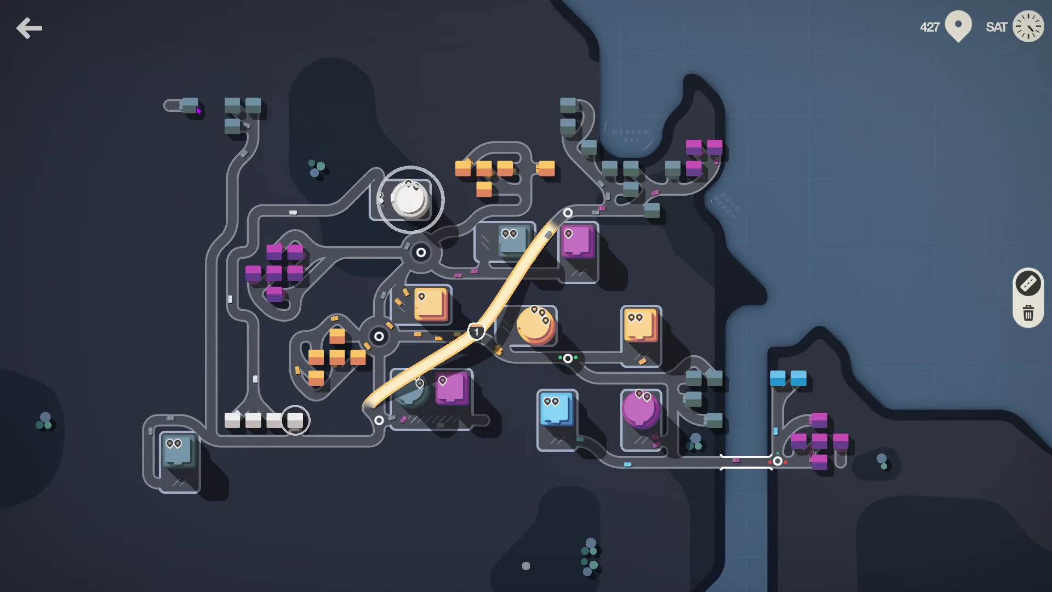
key("space")
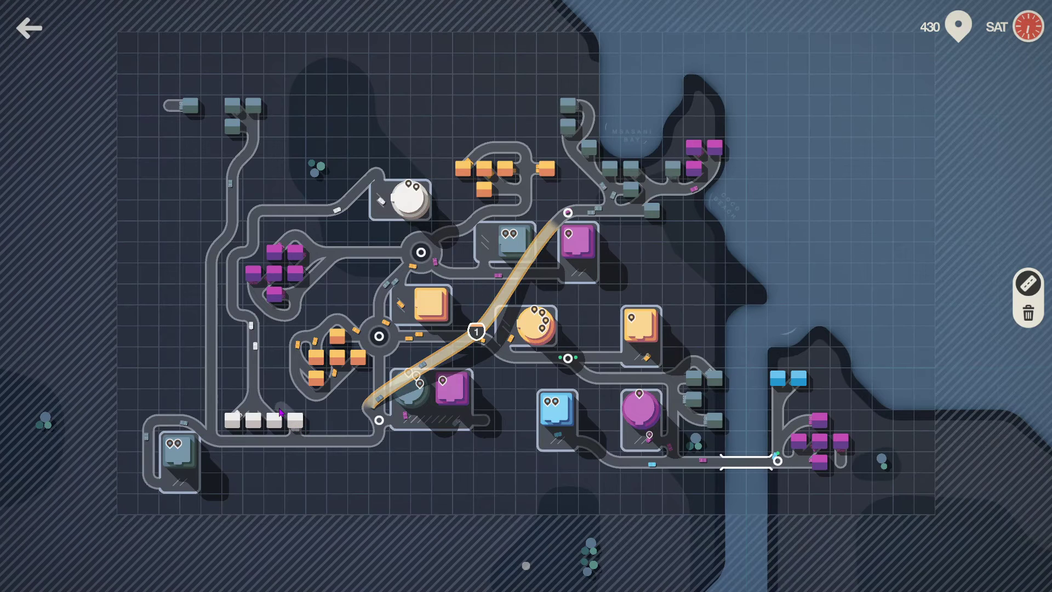
left_click_drag(247, 409, 503, 474)
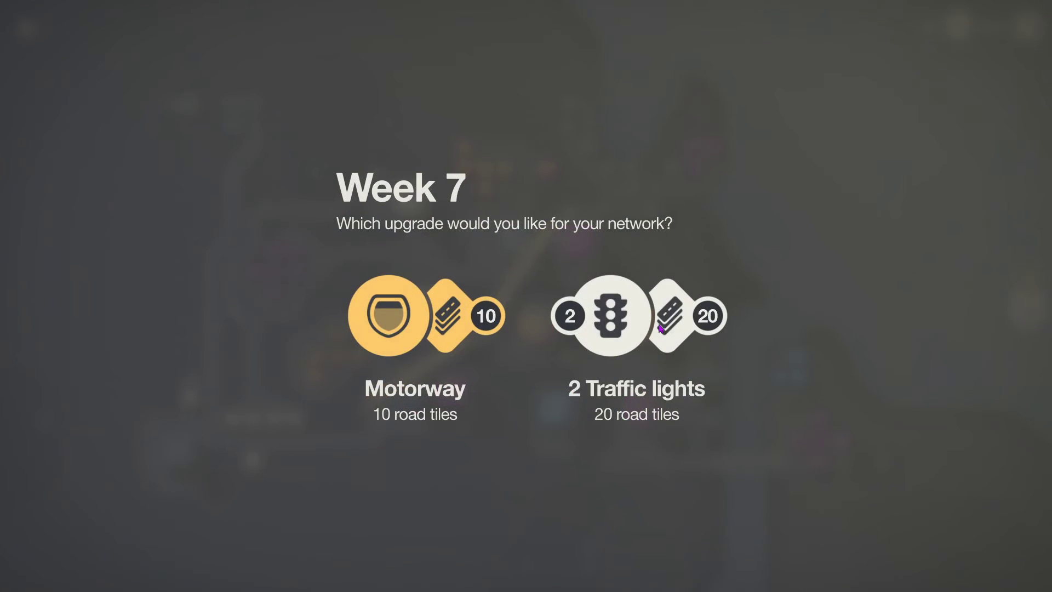
Step: Take the traffic lights reward, road the new bottom grey house, and erase a stray lower-left stretch
left_click(660, 328)
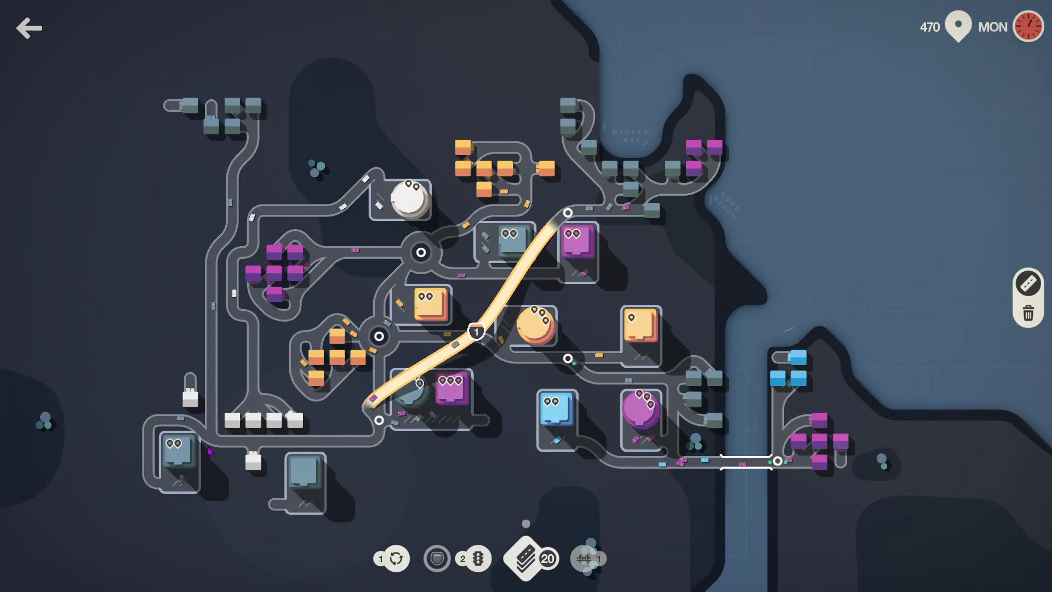
mouse_move(154, 480)
left_mouse_down()
mouse_move(148, 521)
mouse_move(276, 503)
left_mouse_up()
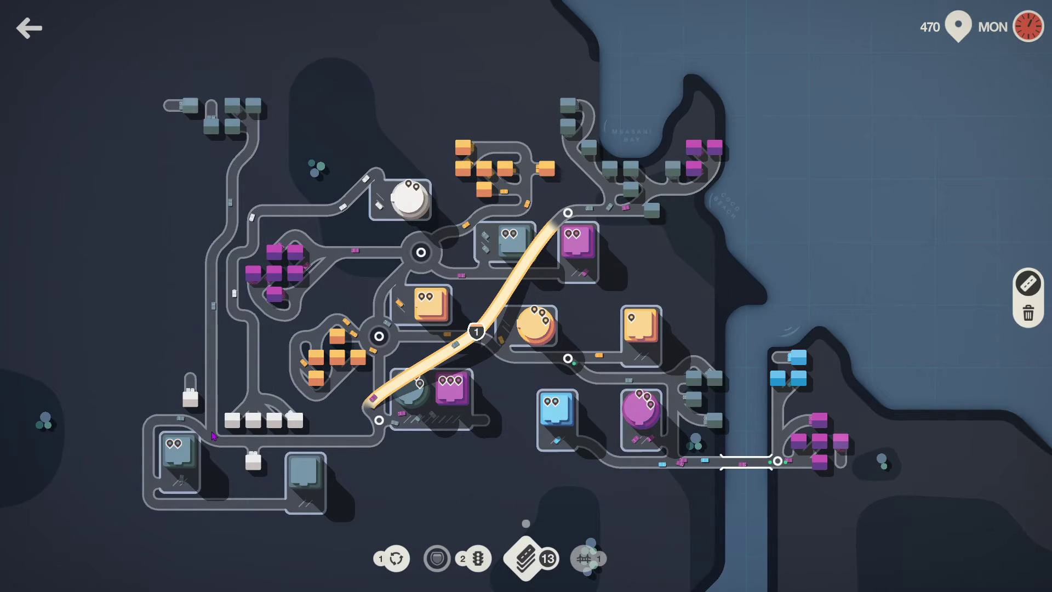
right_click(211, 393)
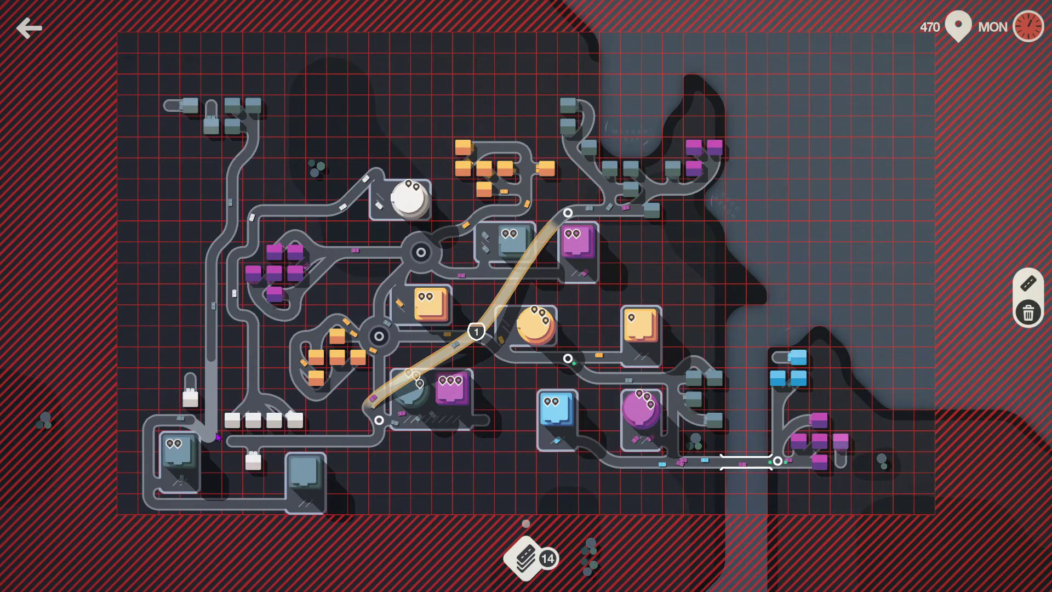
mouse_move(196, 426)
left_mouse_down()
mouse_move(201, 438)
mouse_move(280, 444)
mouse_move(252, 445)
mouse_move(231, 463)
left_mouse_up()
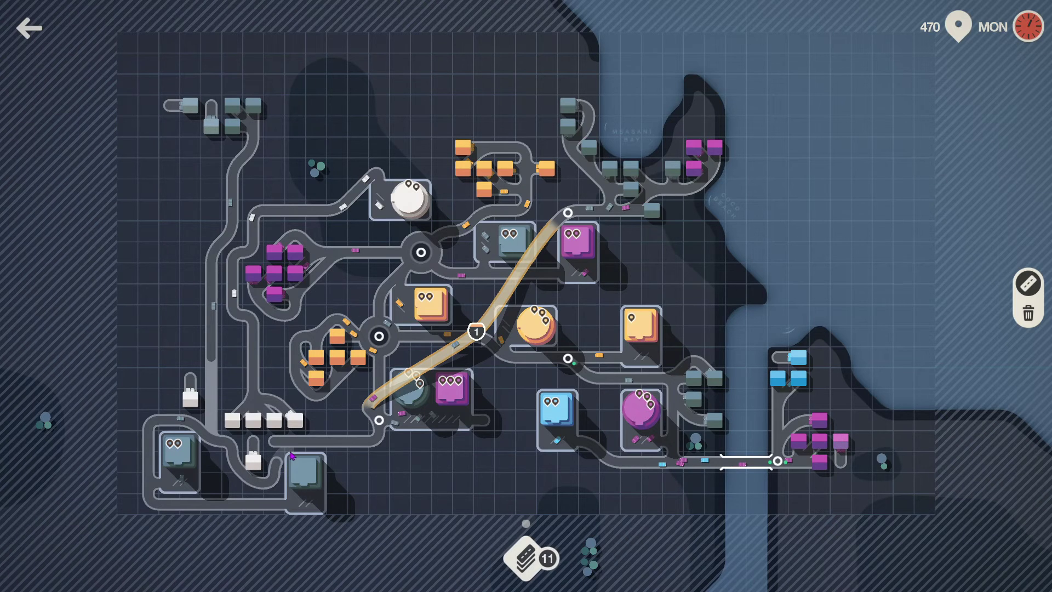
Step: Connect the lower-left white houses to the left vertical road, removing misplaced tiles
mouse_move(305, 453)
left_mouse_down()
mouse_move(278, 438)
mouse_move(316, 434)
left_mouse_up()
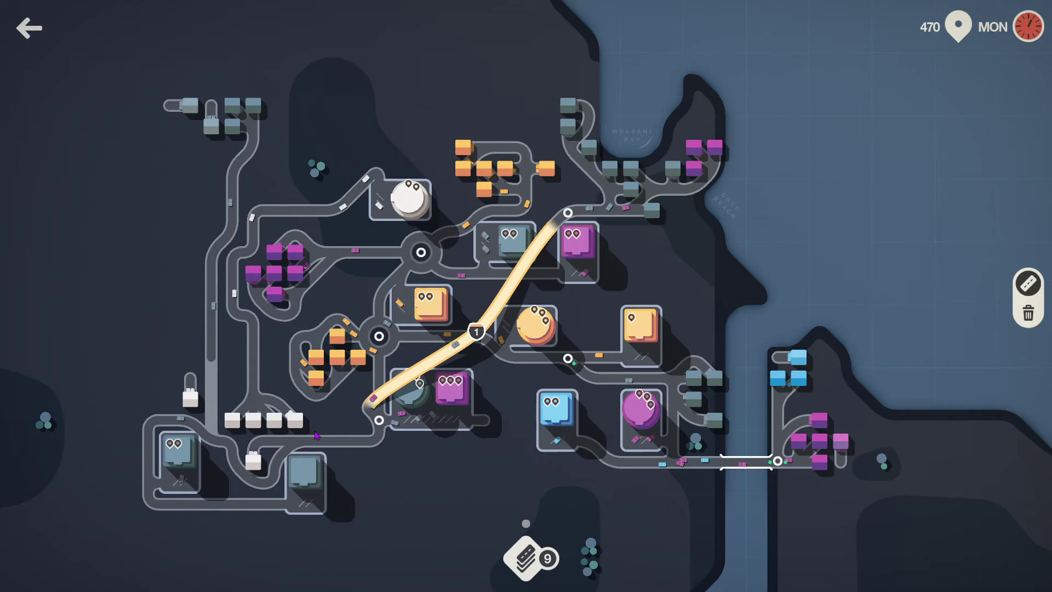
right_click(230, 447)
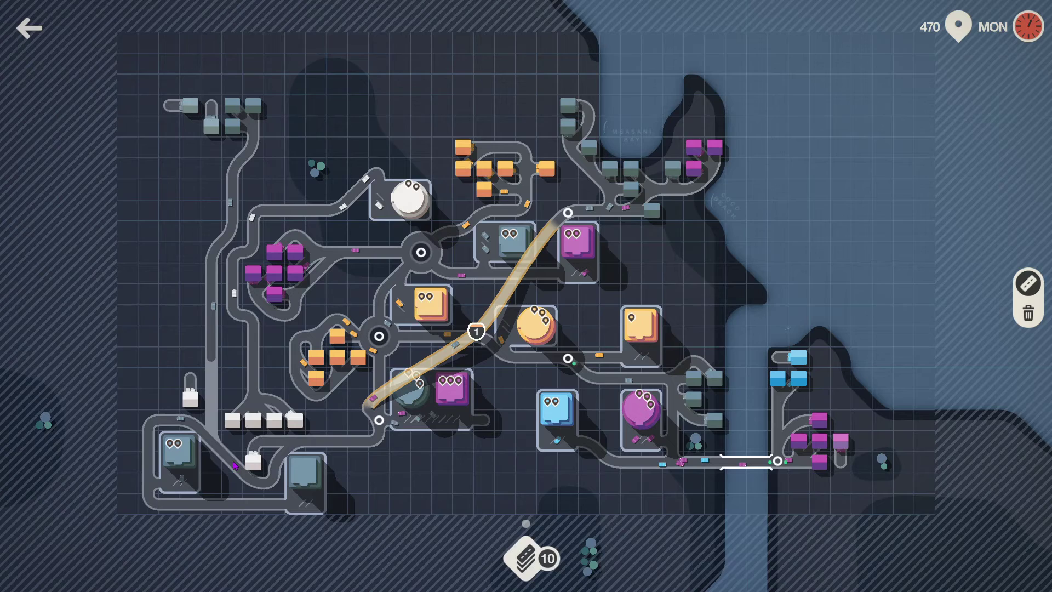
mouse_move(236, 465)
left_mouse_down()
mouse_move(260, 446)
mouse_move(248, 444)
left_mouse_up()
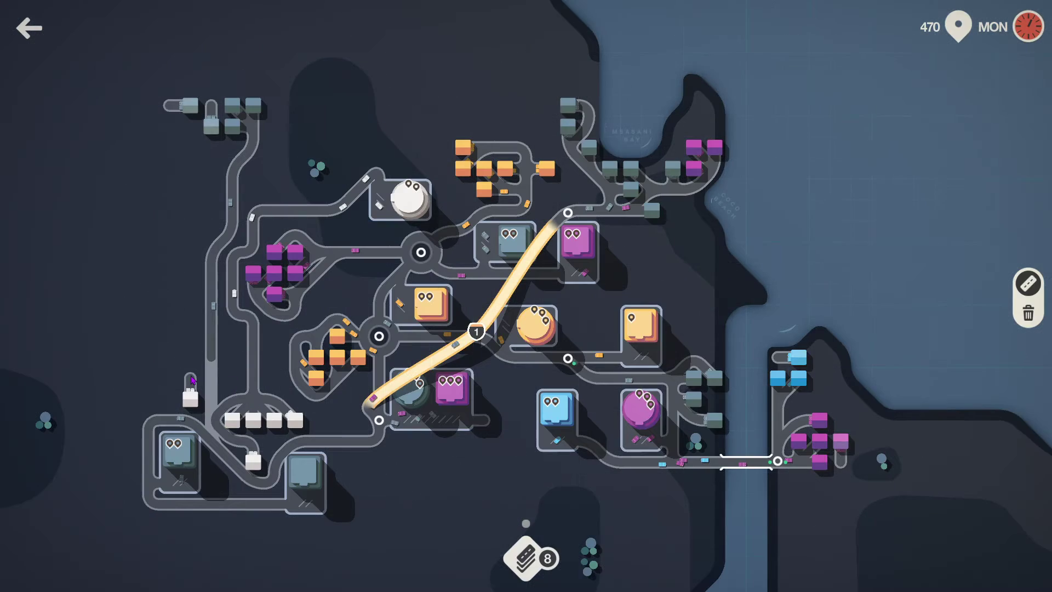
mouse_move(194, 380)
left_mouse_down()
mouse_move(212, 389)
mouse_move(191, 359)
left_mouse_up()
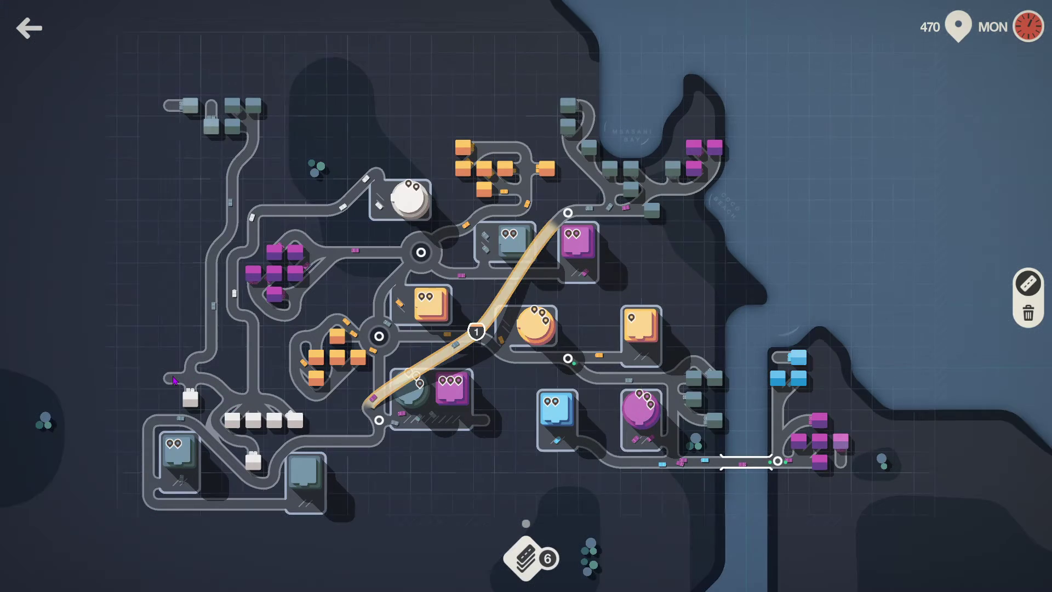
left_click(211, 388)
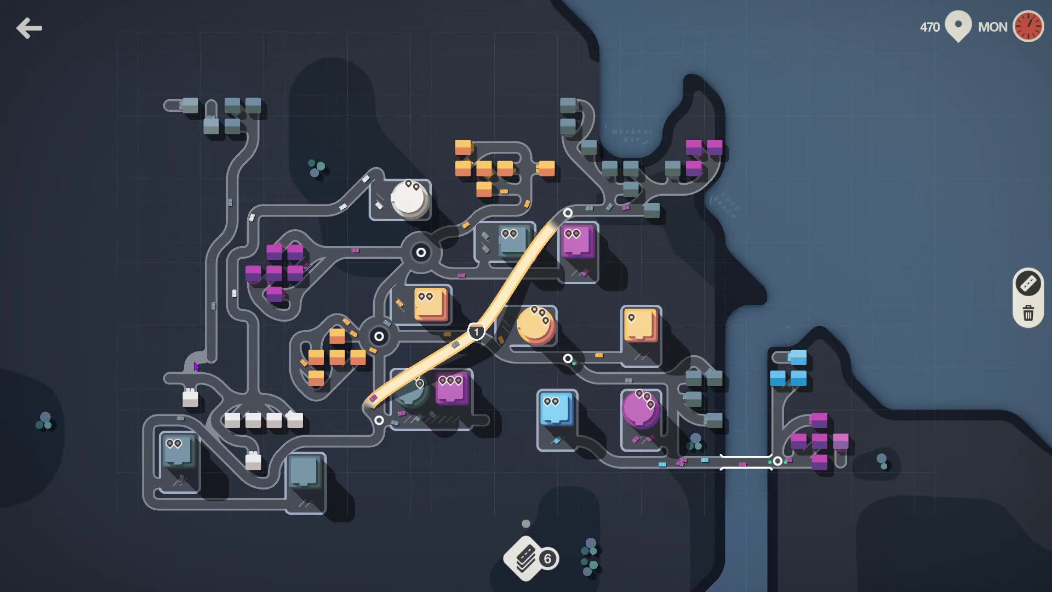
left_click_drag(216, 355, 202, 354)
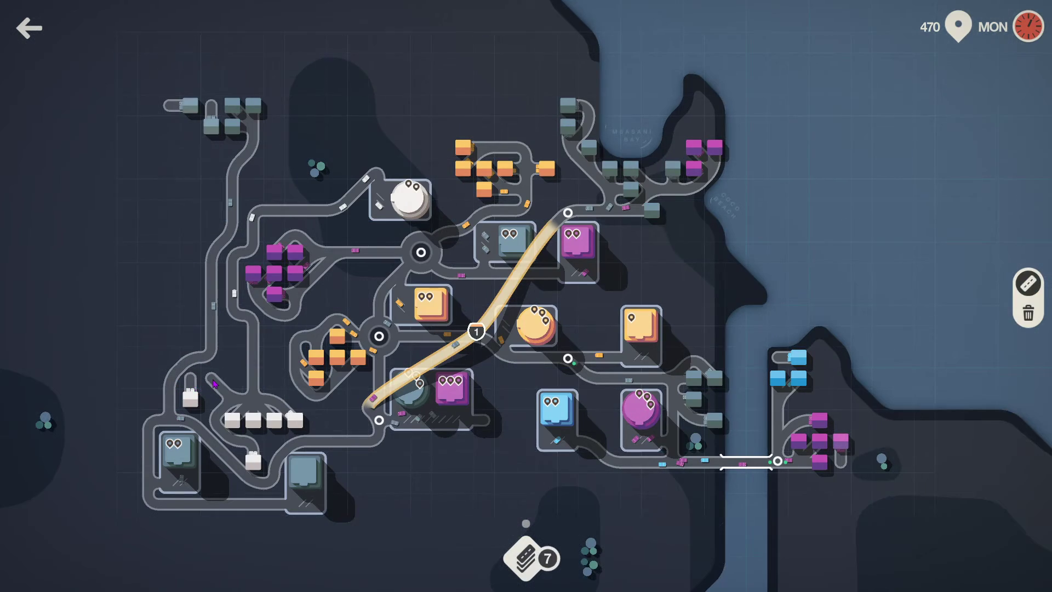
mouse_move(190, 393)
left_mouse_down()
mouse_move(212, 406)
mouse_move(237, 403)
left_mouse_up()
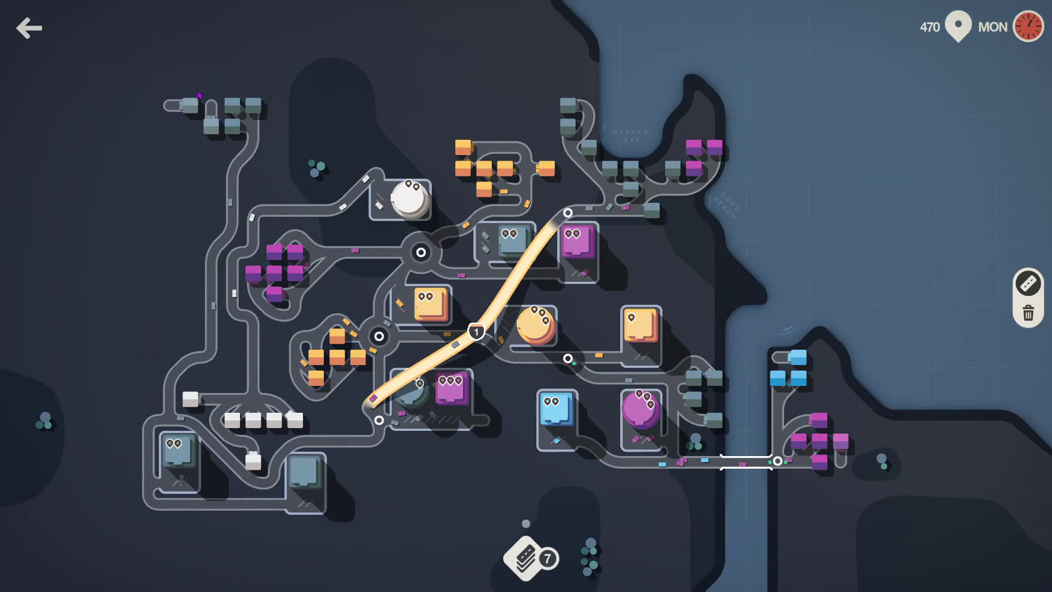
Step: Branch roads to the top-left grey houses and resume traffic
left_click_drag(212, 129, 190, 105)
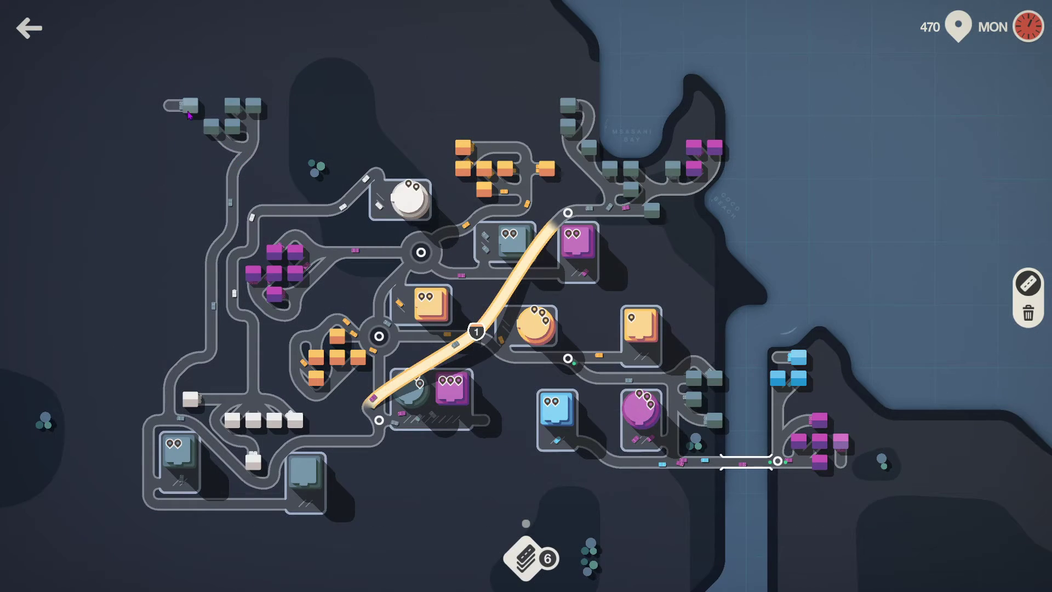
mouse_move(252, 151)
left_mouse_down()
mouse_move(201, 128)
mouse_move(369, 230)
left_mouse_up()
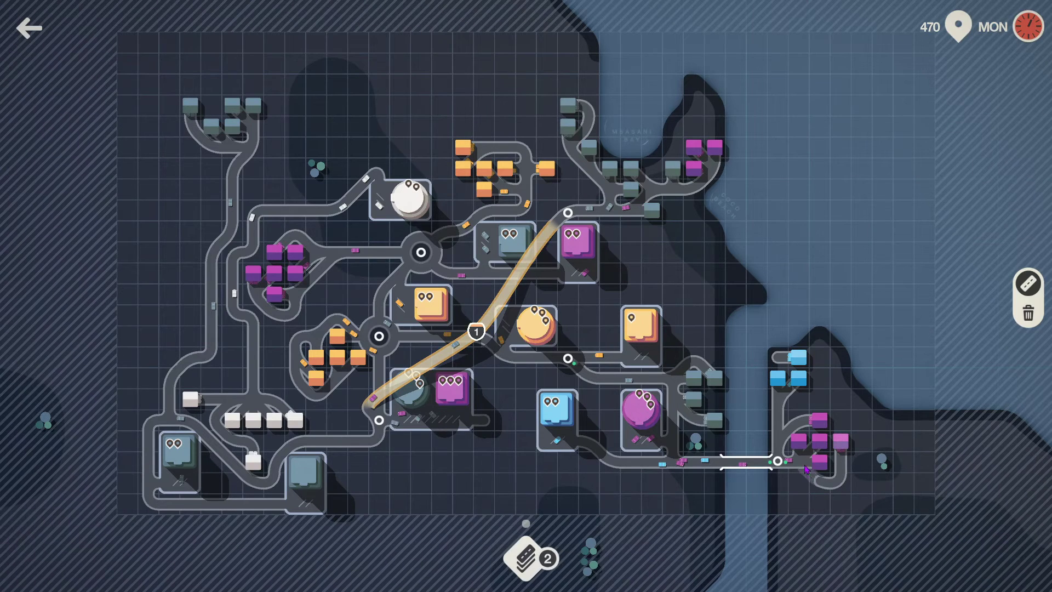
left_click_drag(806, 470, 810, 473)
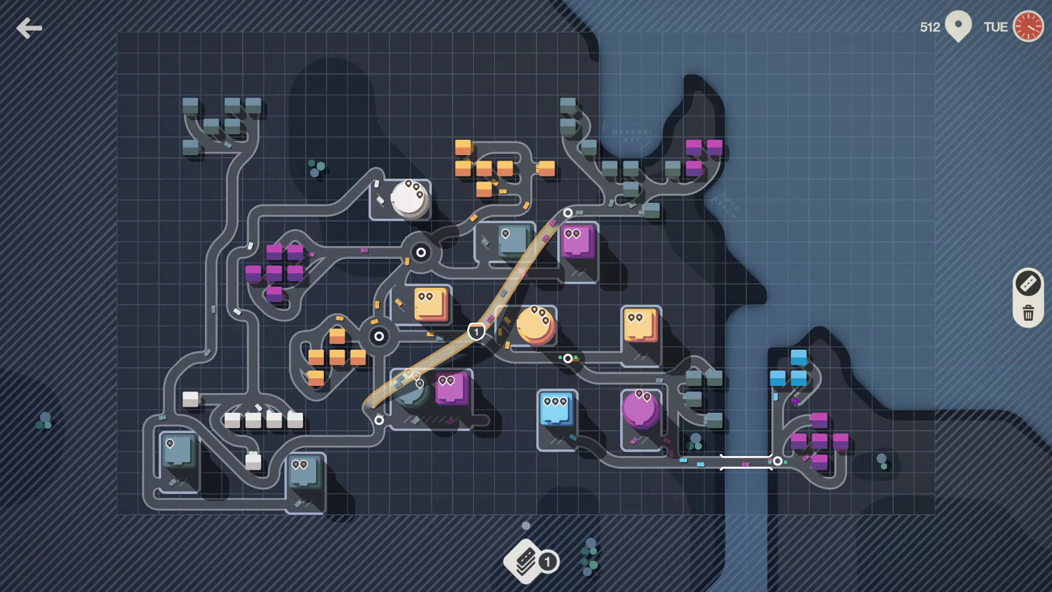
Step: Spend the final road tile attaching the newest top-left grey house
left_click_drag(379, 420, 379, 419)
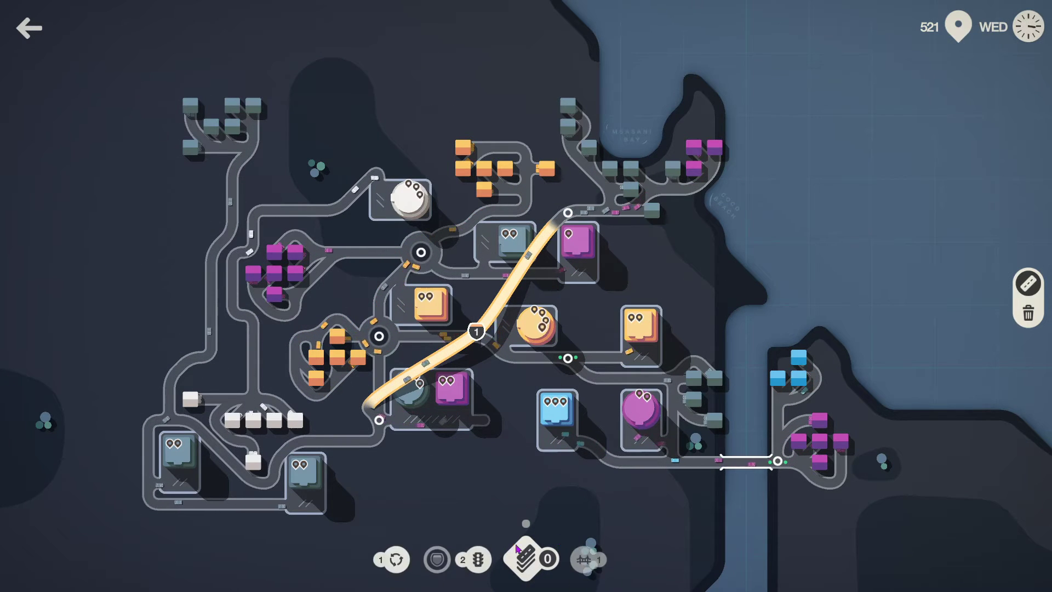
Step: Place a traffic light at the junction by the bridge
left_click_drag(476, 558, 336, 420)
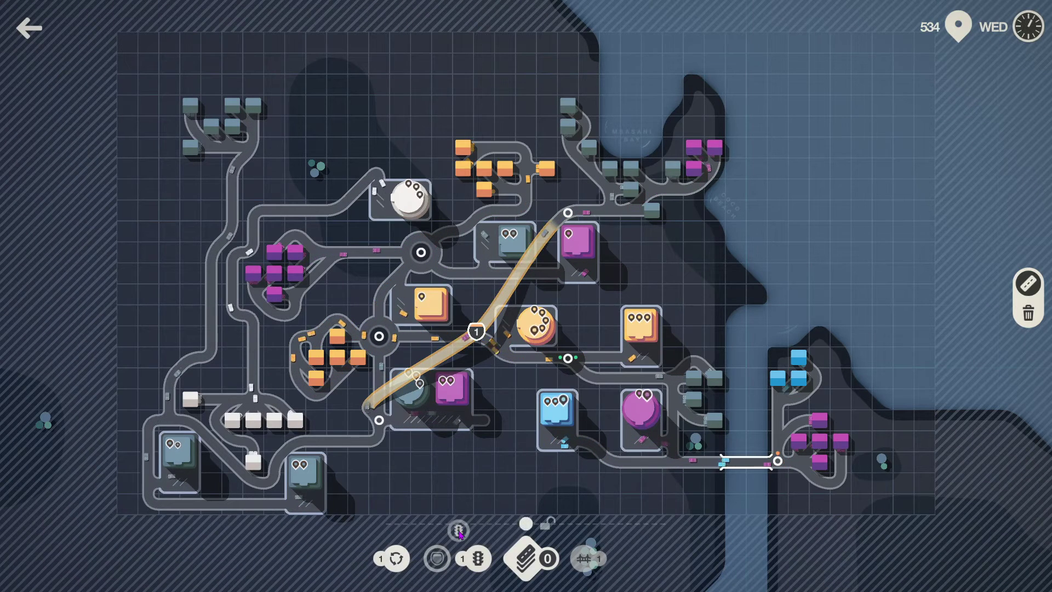
left_click_drag(336, 420, 459, 533)
left_click_drag(475, 572, 659, 503)
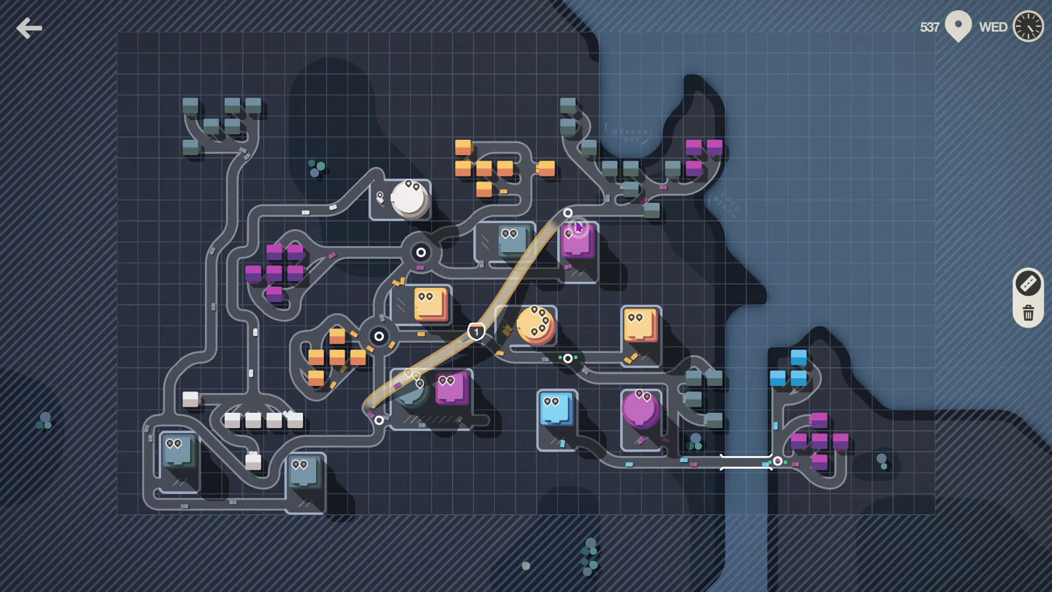
left_click_drag(658, 499, 577, 567)
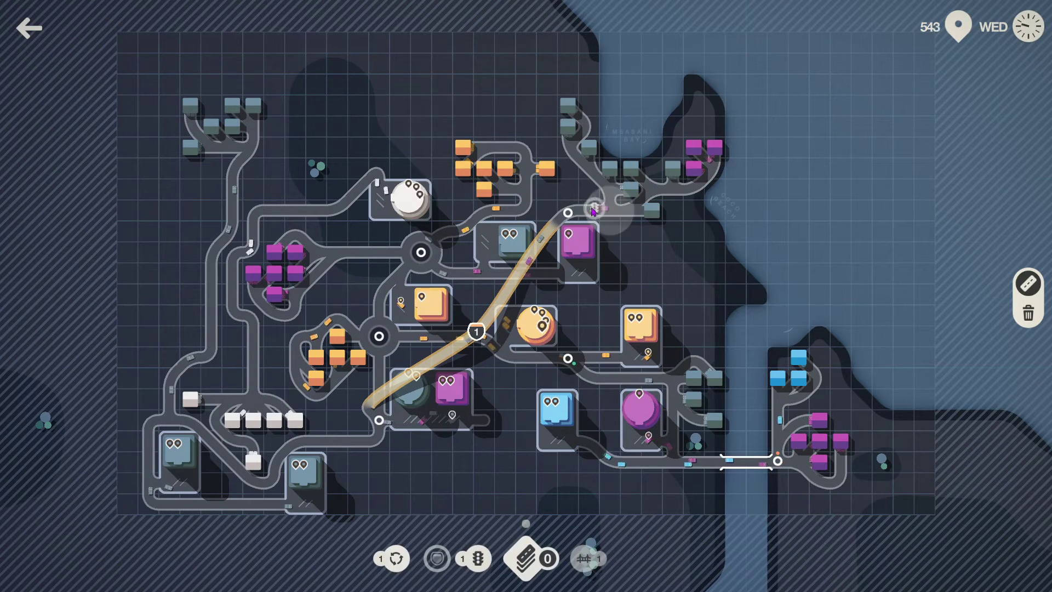
left_click_drag(612, 215, 629, 309)
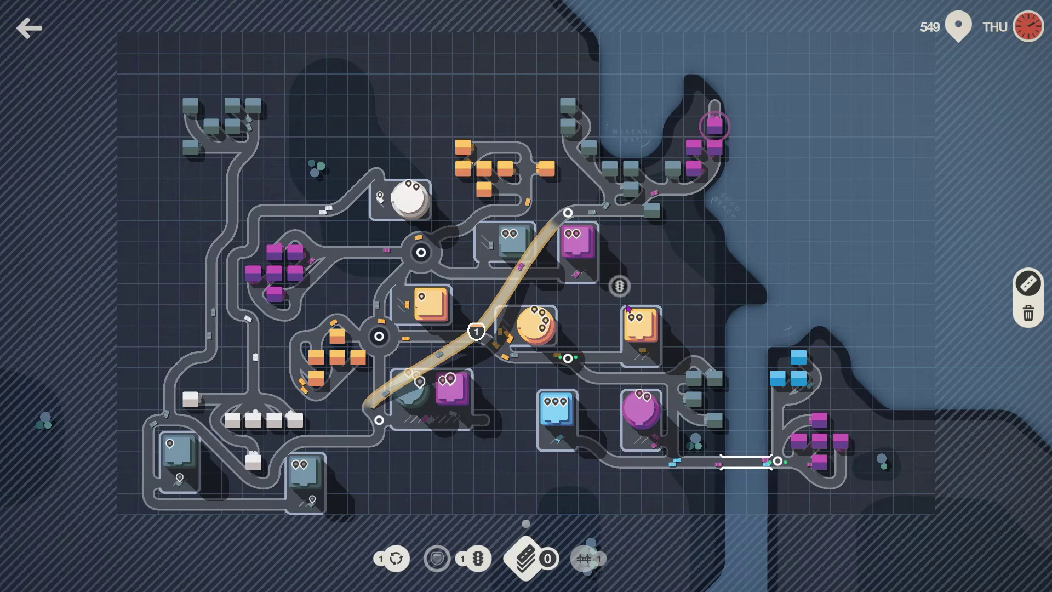
mouse_move(526, 576)
left_mouse_down()
mouse_move(672, 462)
mouse_move(666, 468)
left_mouse_up()
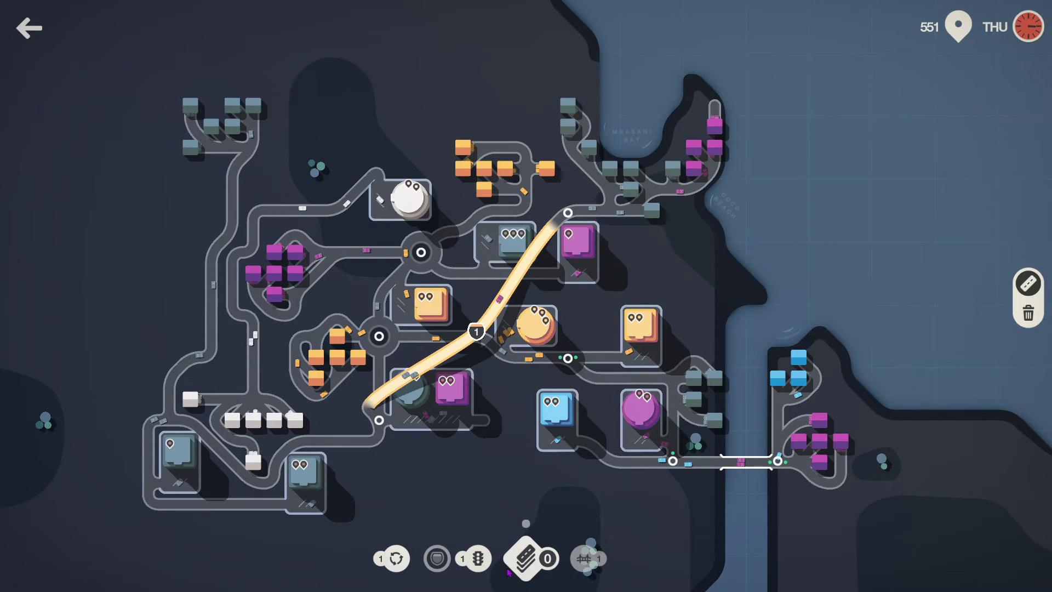
Step: Return the unused roundabout and place a traffic light beside the motorway's northern end
left_click_drag(396, 566, 448, 455)
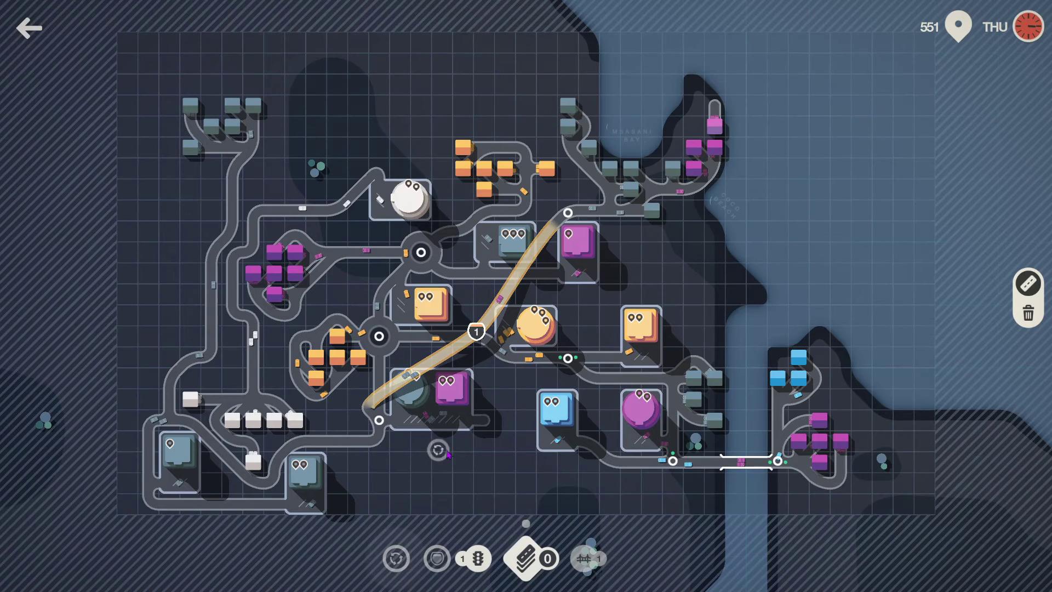
left_click_drag(388, 556, 224, 265)
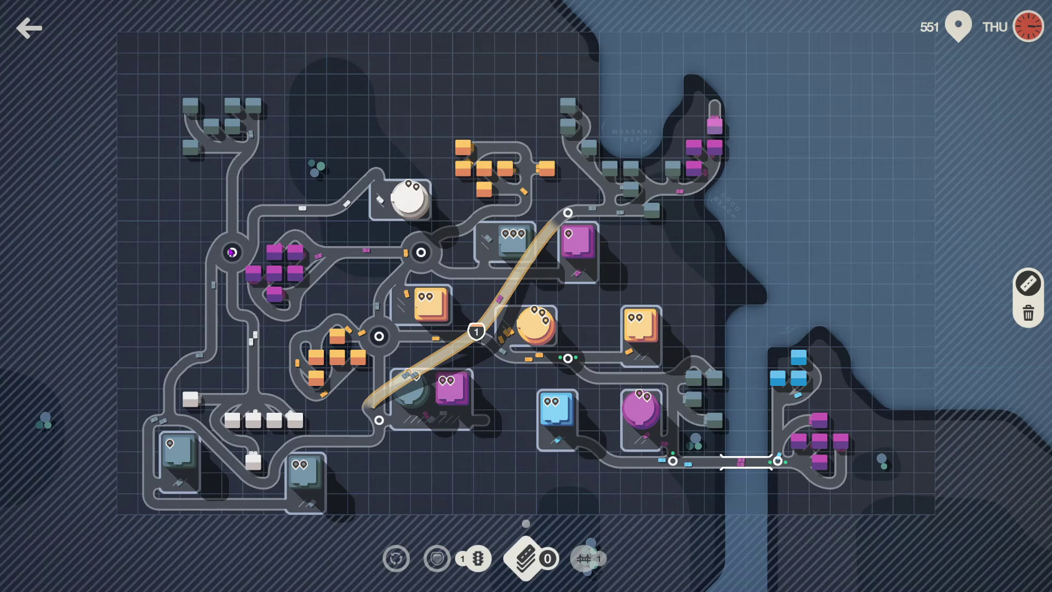
left_click_drag(468, 549, 470, 559)
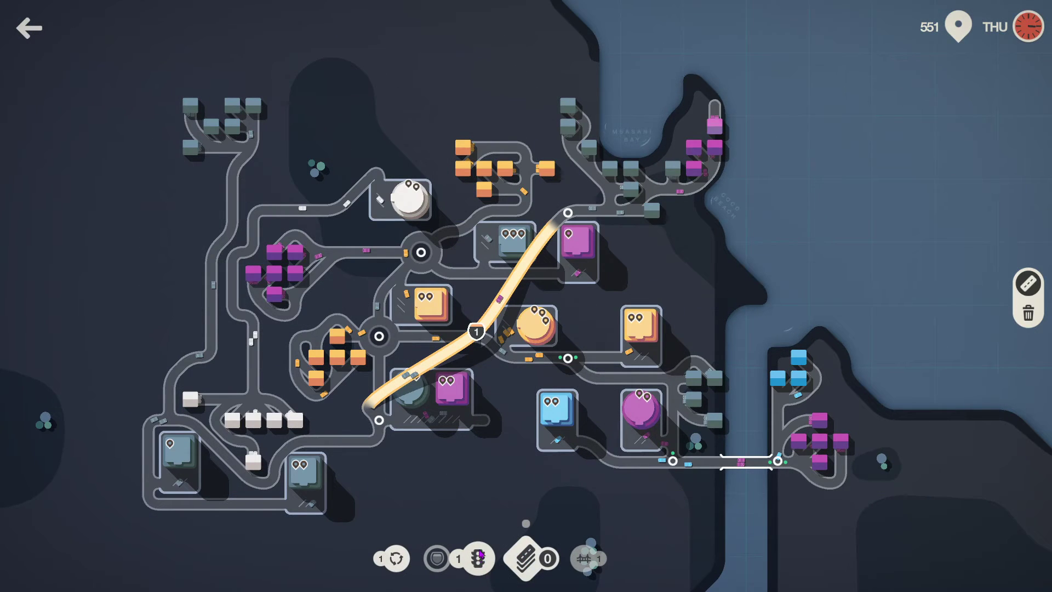
left_click_drag(477, 559, 586, 203)
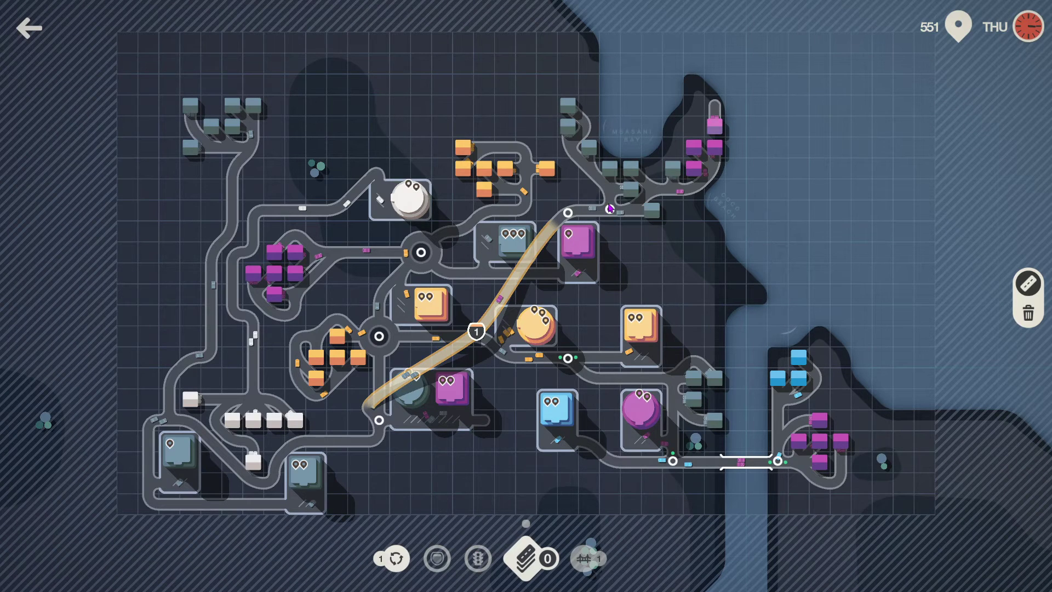
left_click_drag(610, 209, 610, 210)
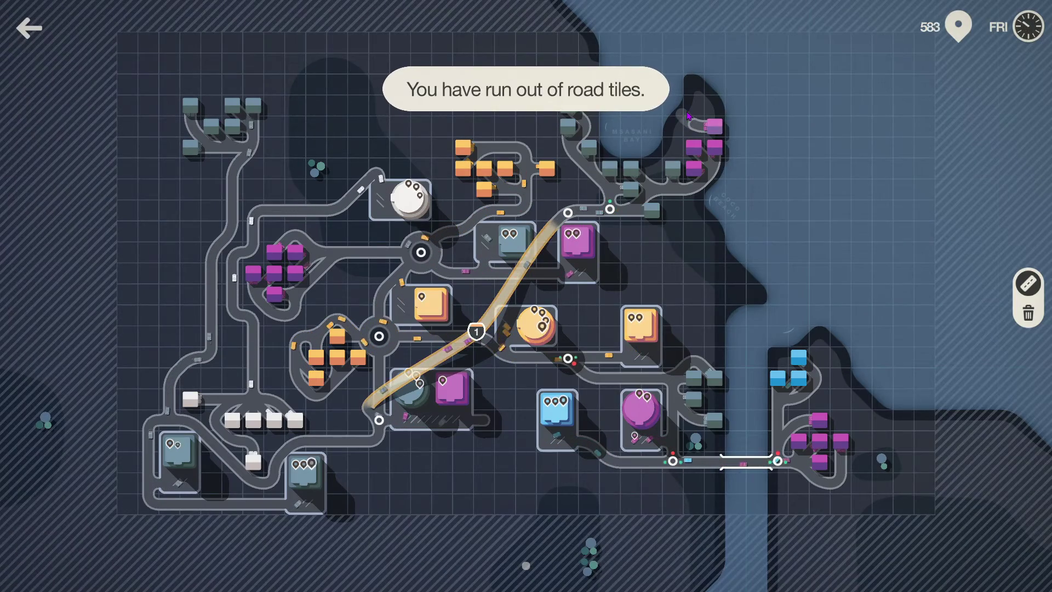
Step: Lay roads to the new grey house on the left and the bottom orange house until tiles run out
left_click_drag(704, 125, 765, 167)
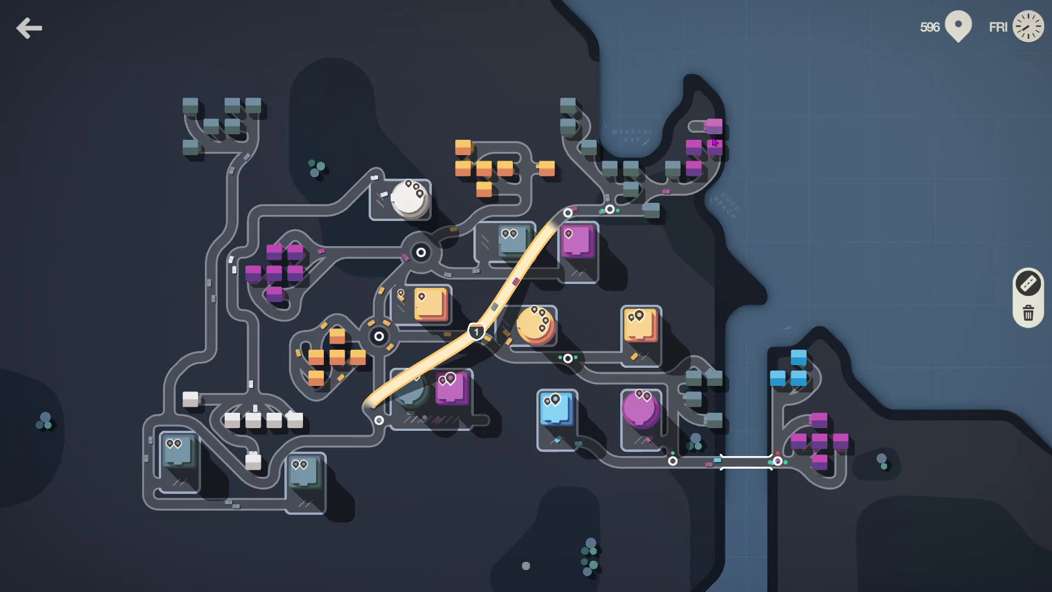
left_click_drag(676, 178, 709, 125)
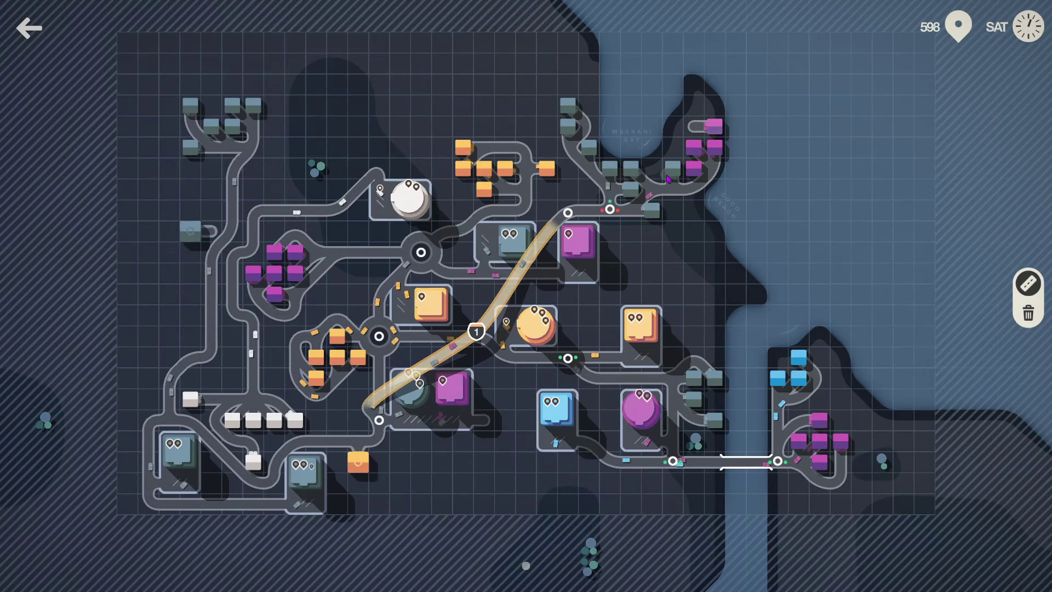
mouse_move(674, 157)
left_mouse_down()
mouse_move(199, 241)
mouse_move(213, 244)
left_mouse_up()
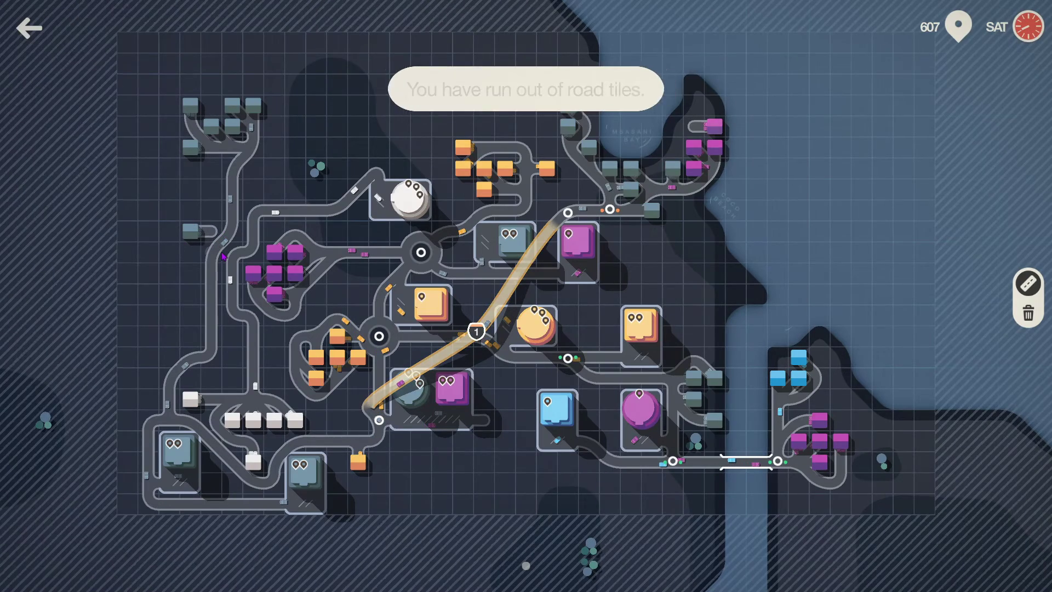
left_click_drag(220, 252, 265, 259)
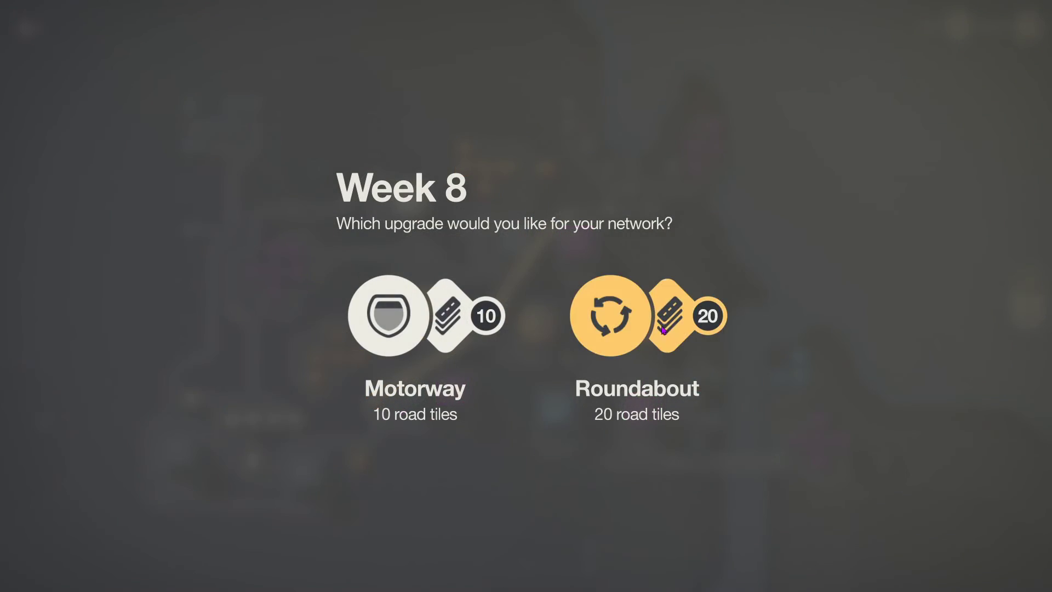
Step: Accept the Week 8 reward and add a road tile to the network
left_click(663, 330)
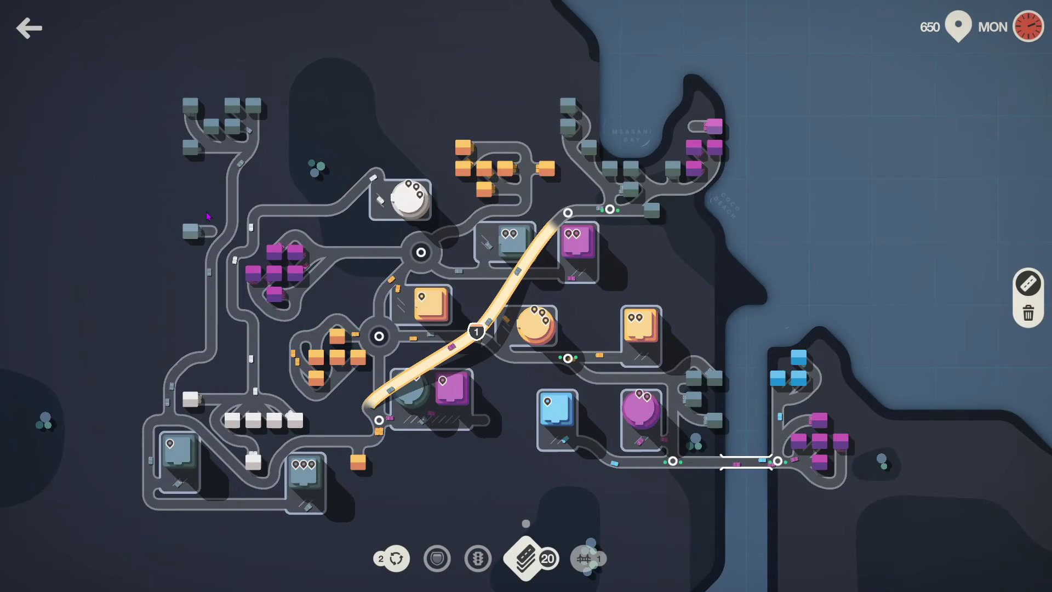
left_click_drag(395, 275, 409, 272)
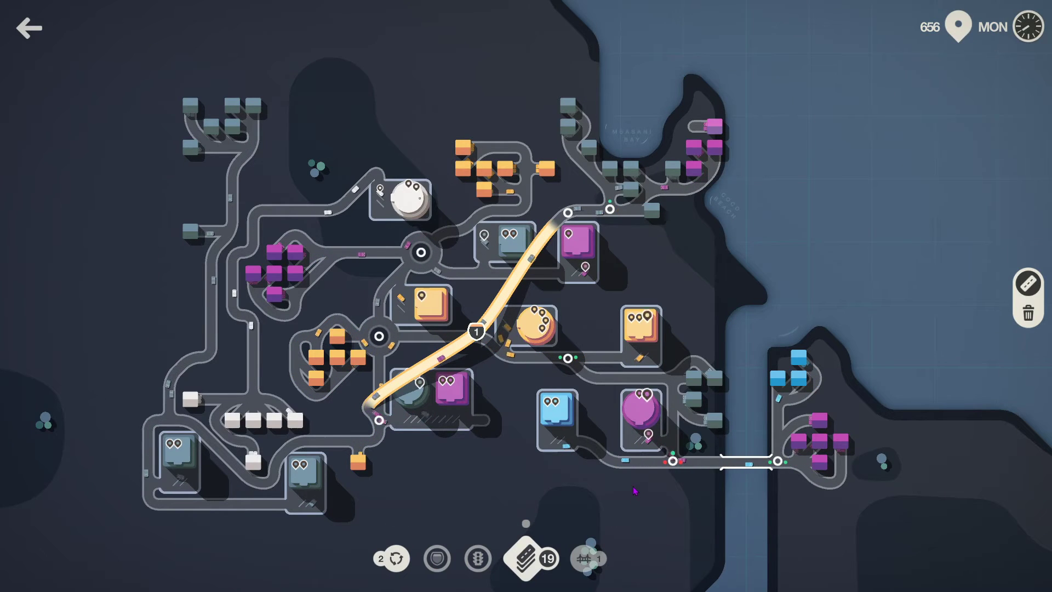
mouse_move(395, 559)
left_mouse_down()
mouse_move(613, 499)
mouse_move(689, 466)
left_mouse_up()
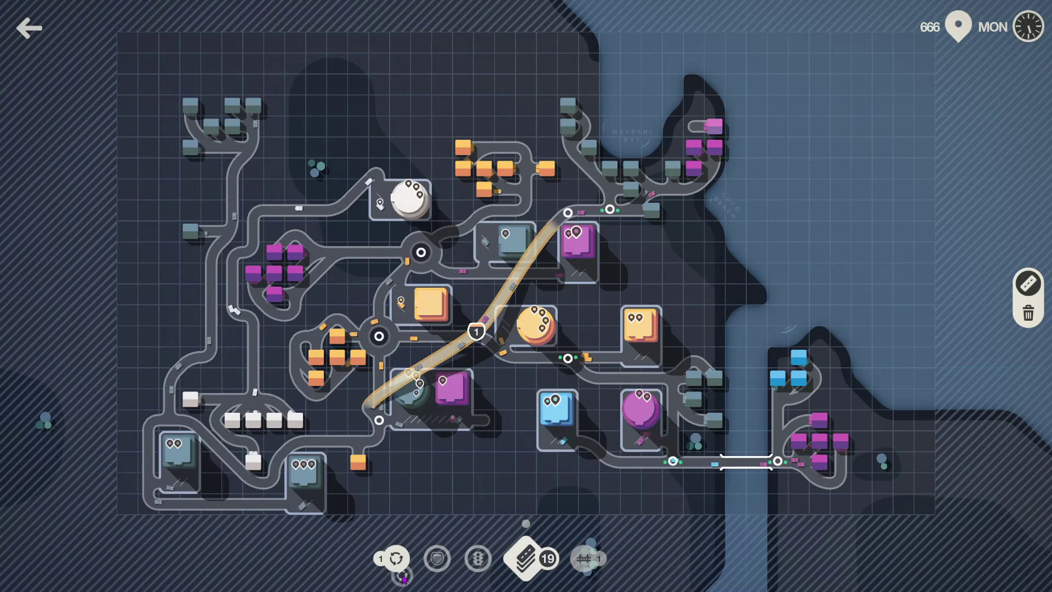
left_click_drag(403, 578, 398, 563)
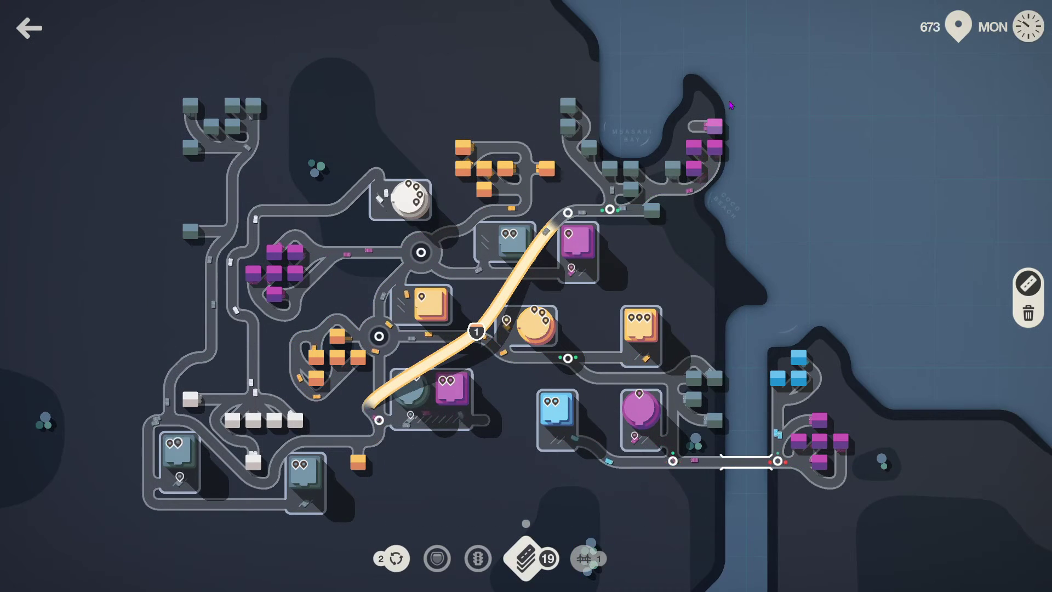
left_click_drag(714, 126, 736, 133)
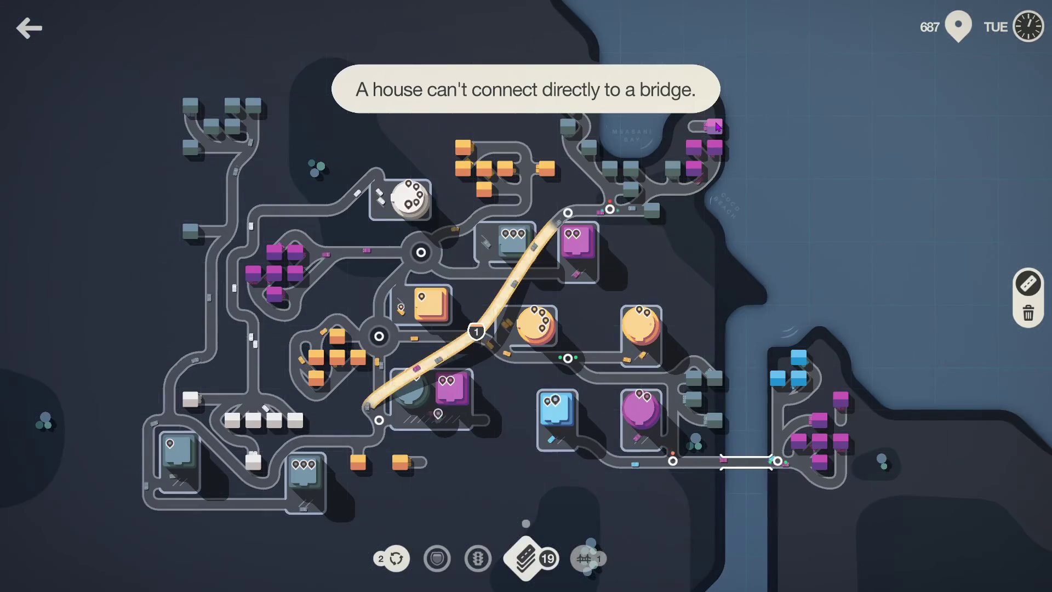
Step: Build a road loop around the northeast purple houses and extend road to a new house
mouse_move(710, 117)
left_mouse_down()
mouse_move(701, 129)
mouse_move(750, 113)
left_mouse_up()
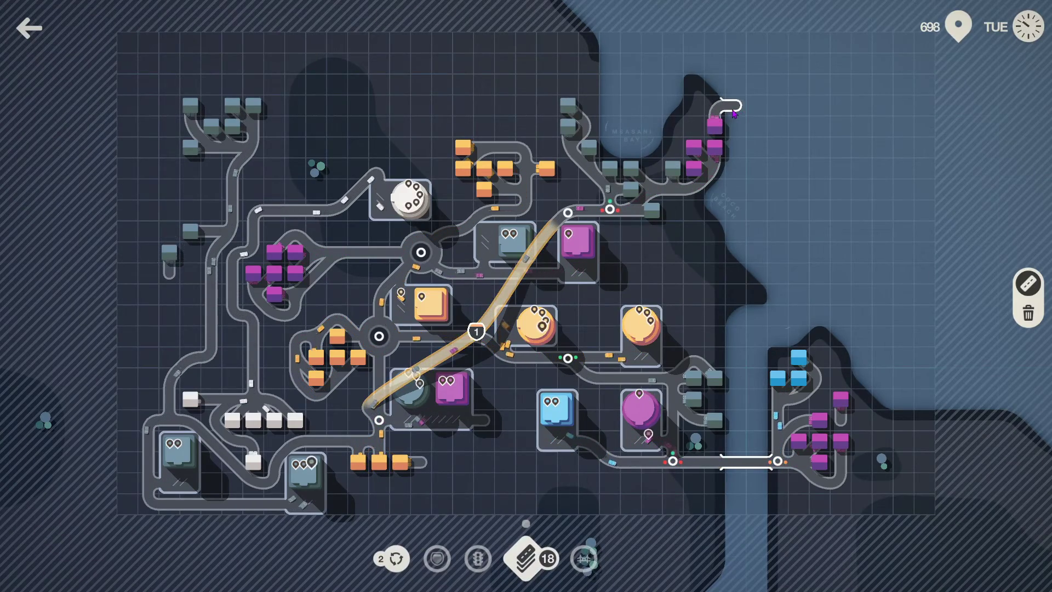
left_click_drag(503, 293, 482, 256)
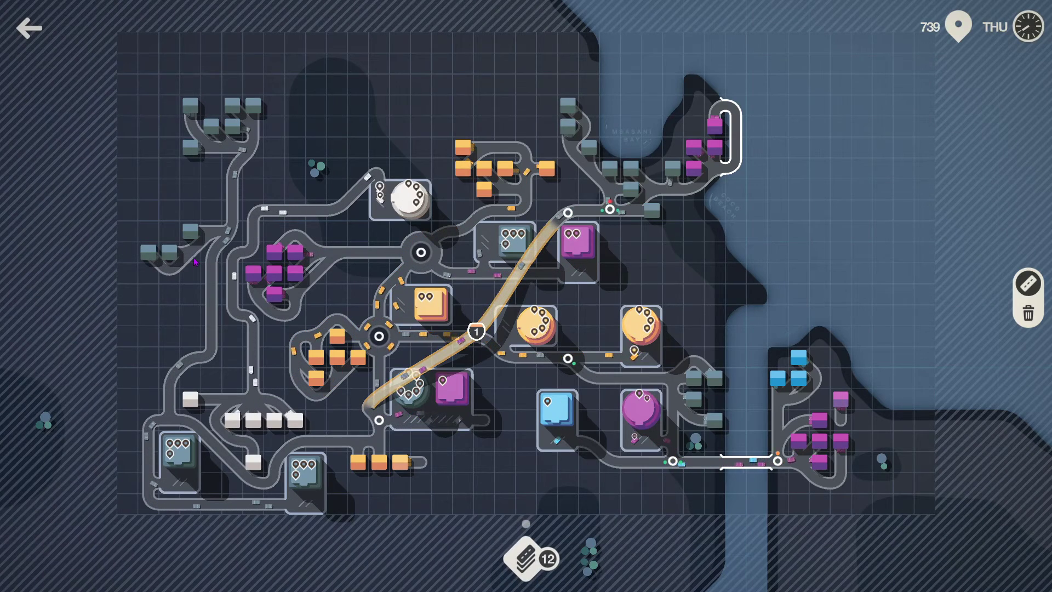
left_click_drag(162, 265, 416, 418)
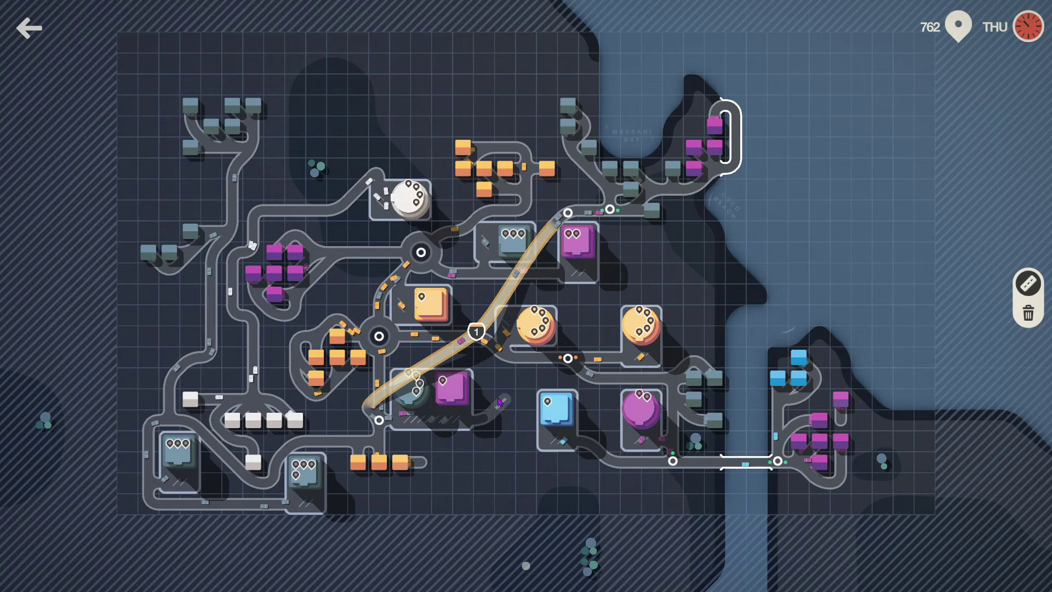
left_click_drag(500, 402, 504, 398)
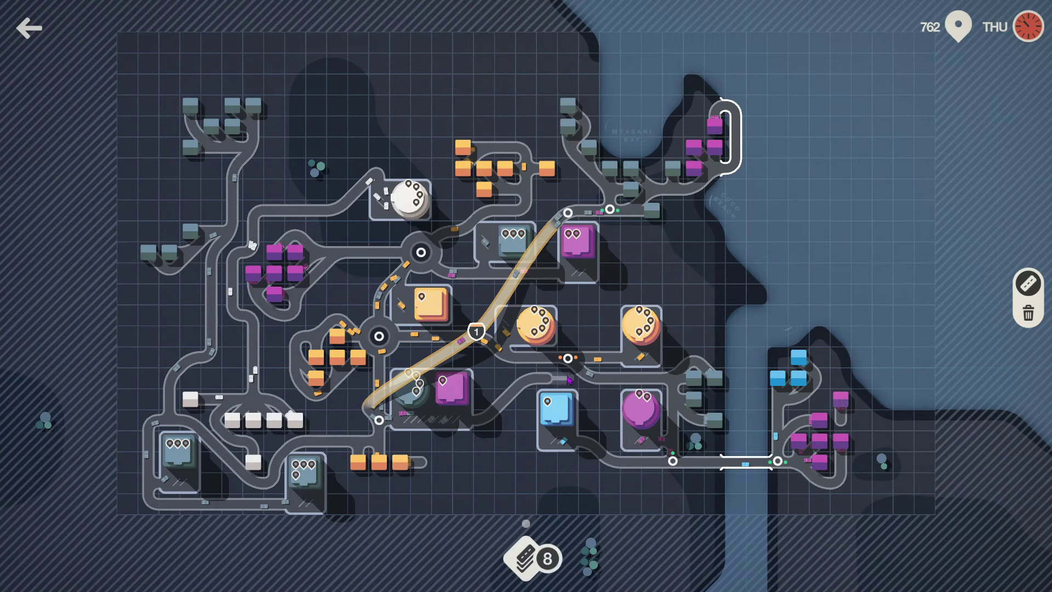
left_click(366, 405)
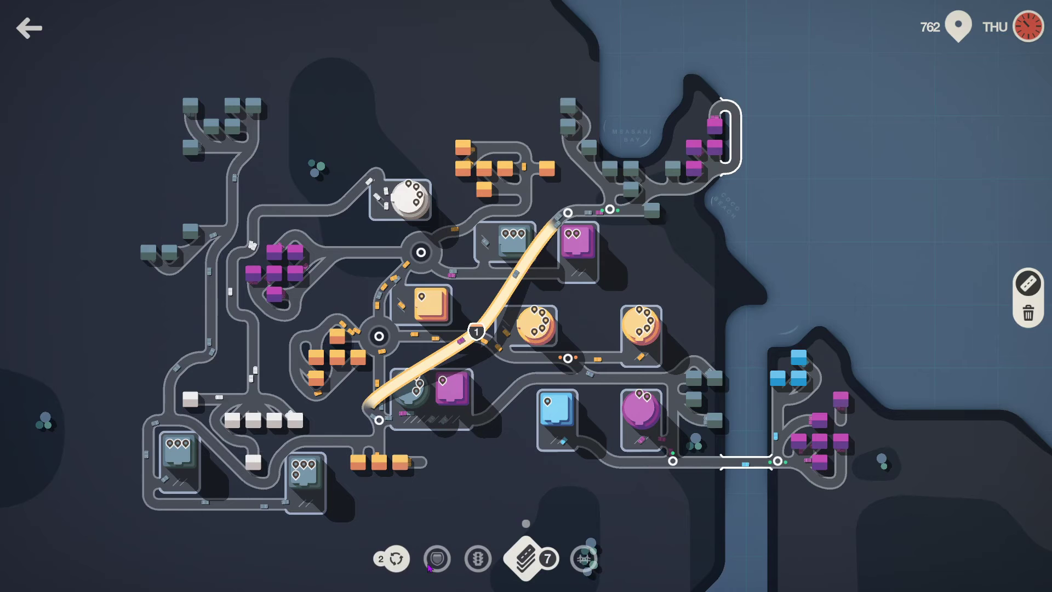
Step: Place a roundabout on the junction below the orange destination and lay more road
left_click_drag(395, 558, 590, 359)
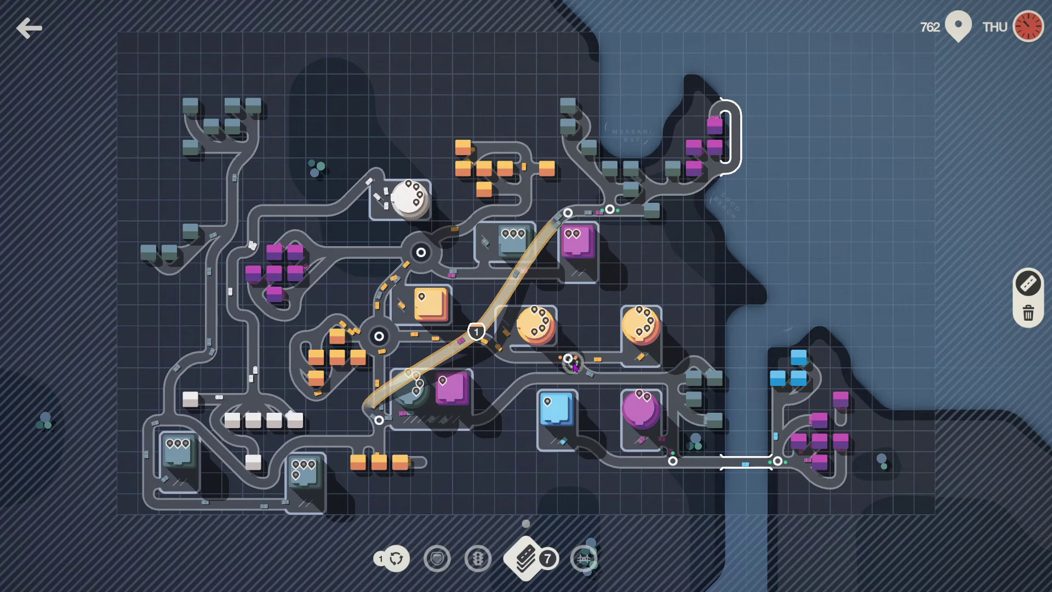
left_click(366, 405)
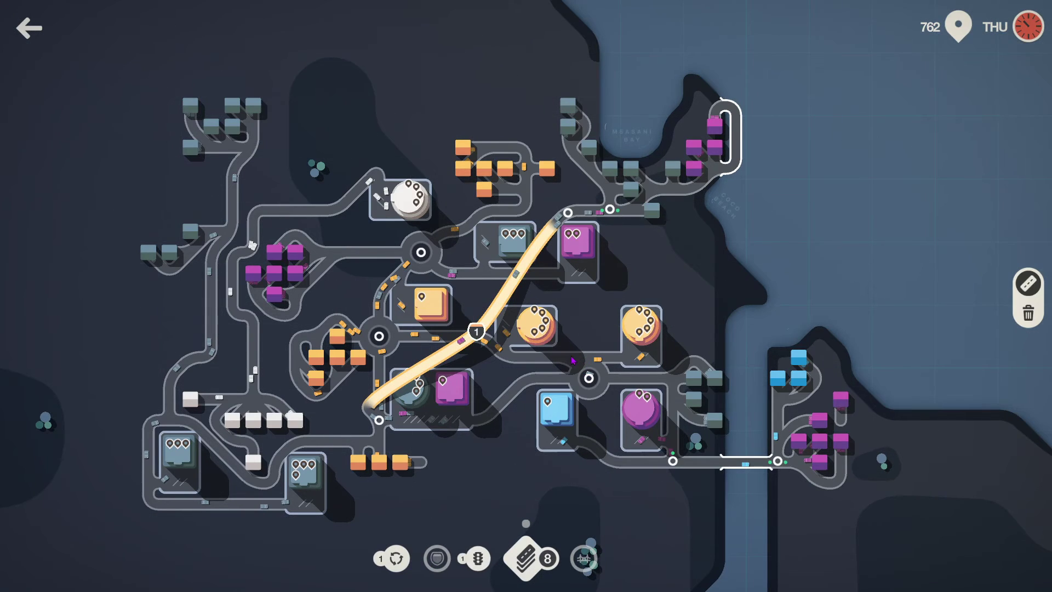
left_click_drag(553, 359, 589, 378)
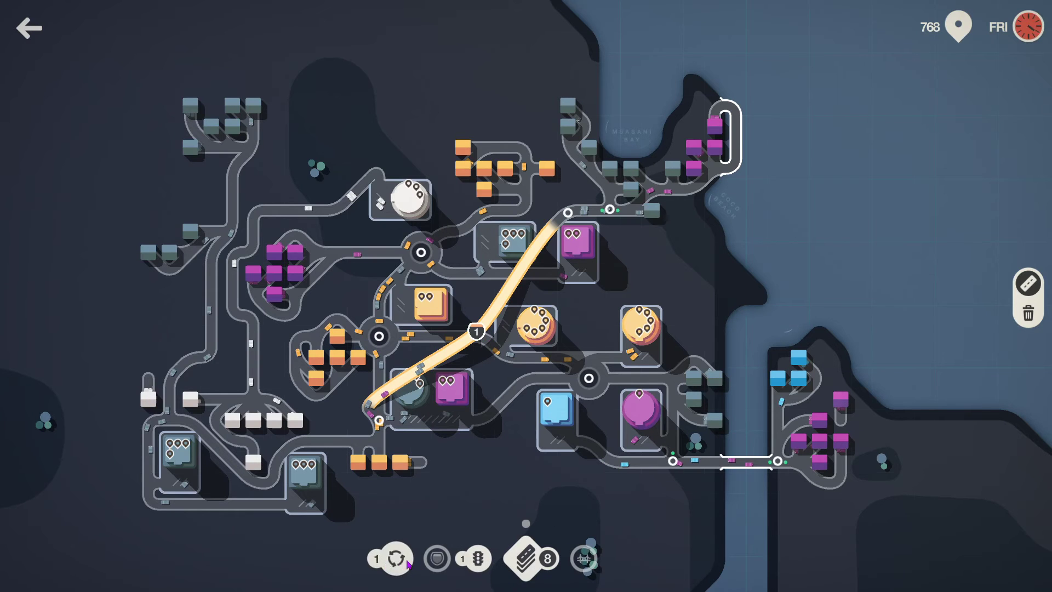
left_click_drag(409, 564, 180, 356)
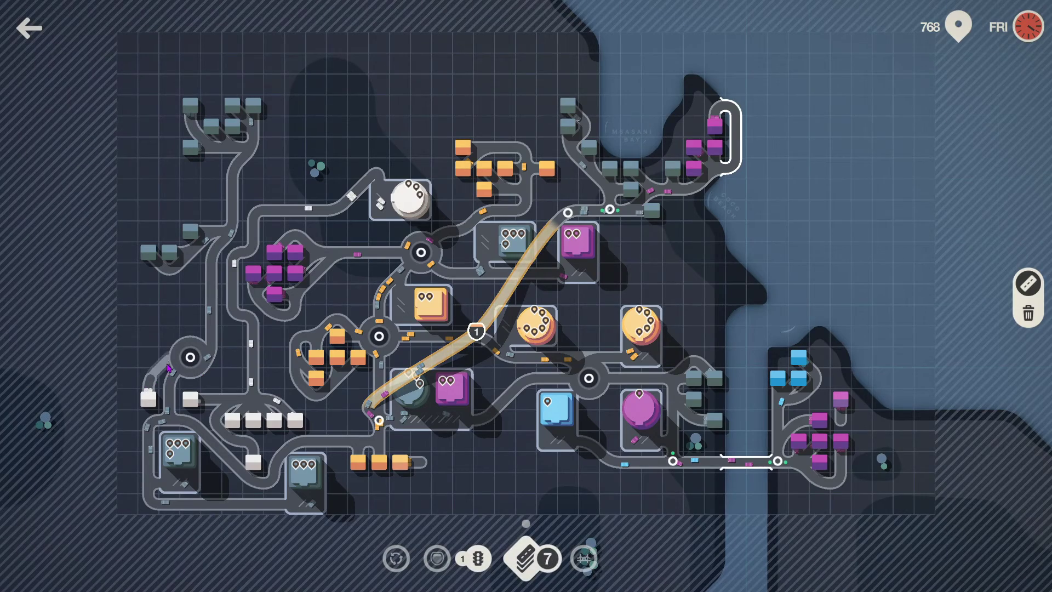
Step: Place the roundabout on the western road and link the new bottom orange houses
left_click_drag(568, 213, 379, 419)
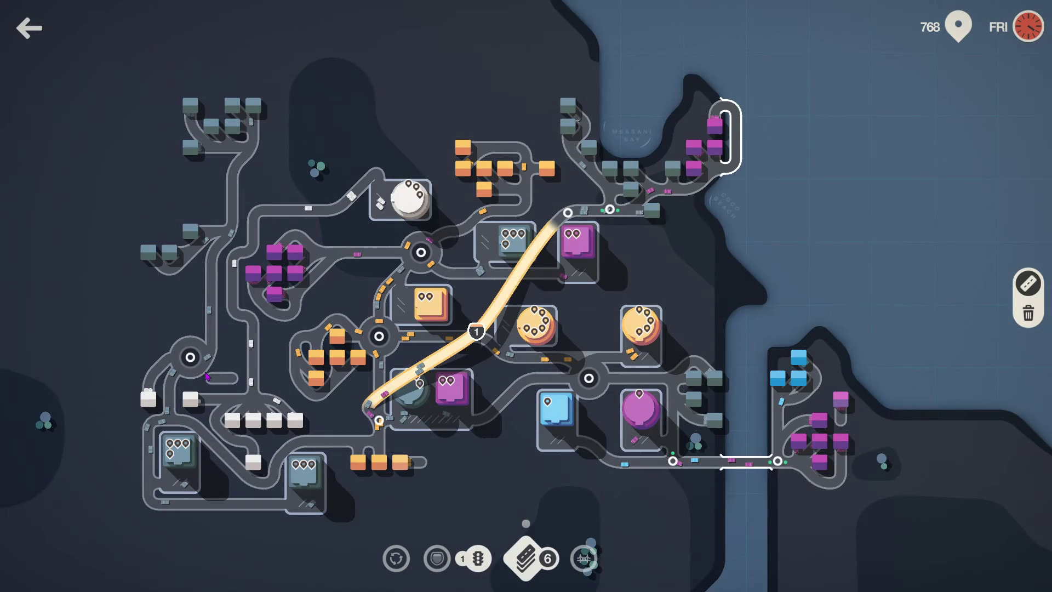
left_click(408, 371)
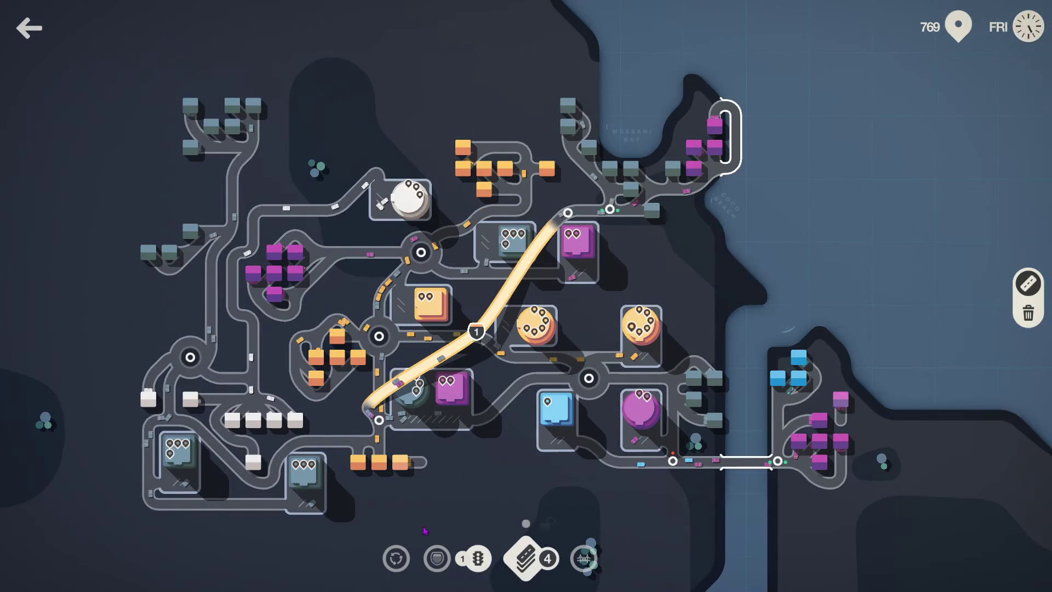
left_click(250, 370)
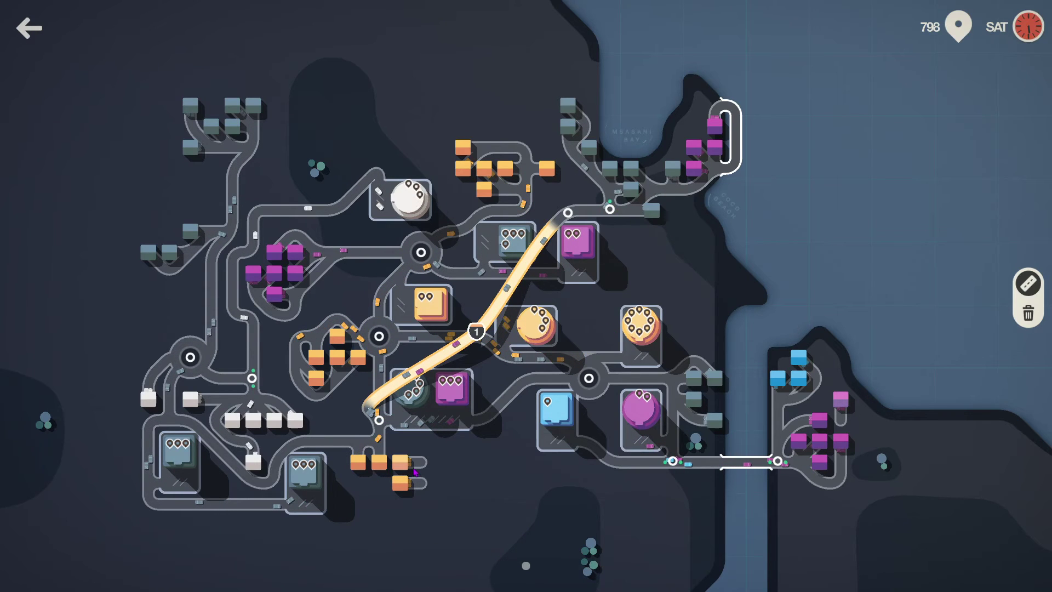
mouse_move(416, 471)
left_mouse_down()
mouse_move(397, 461)
mouse_move(405, 491)
mouse_move(424, 462)
left_mouse_up()
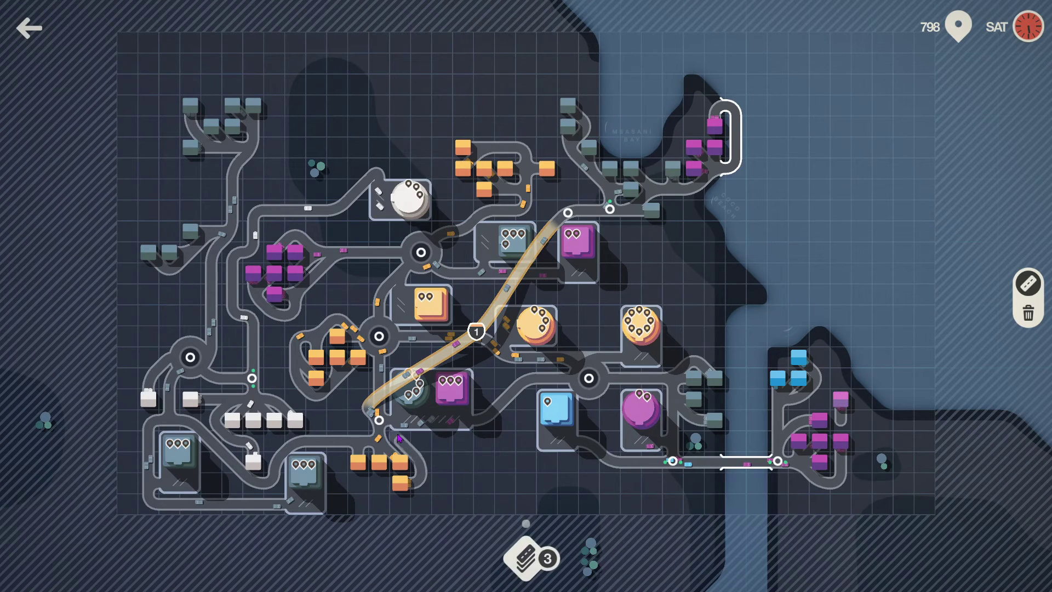
left_click_drag(374, 434, 373, 435)
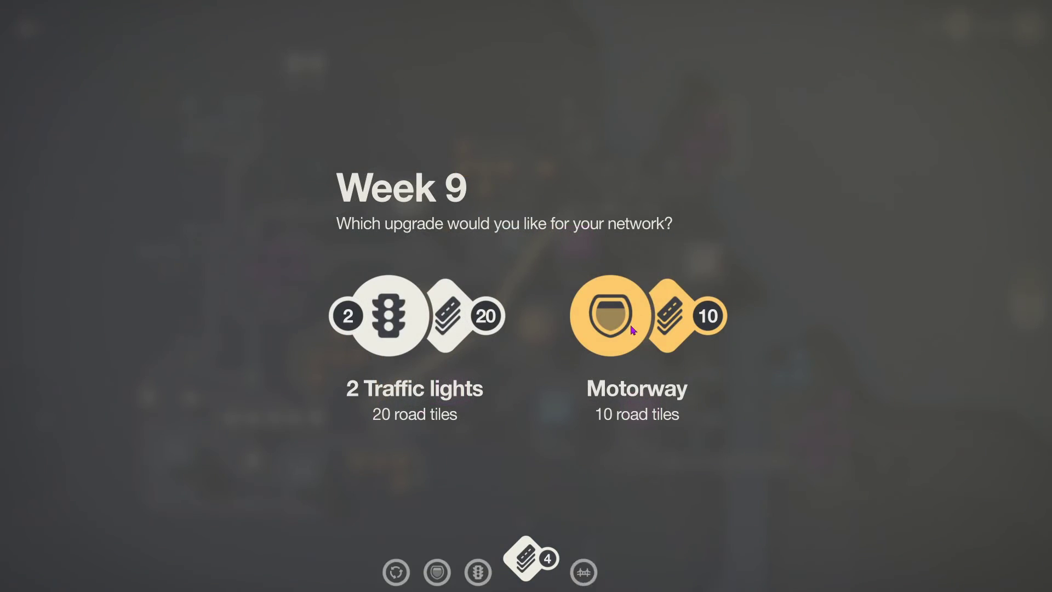
left_click(611, 315)
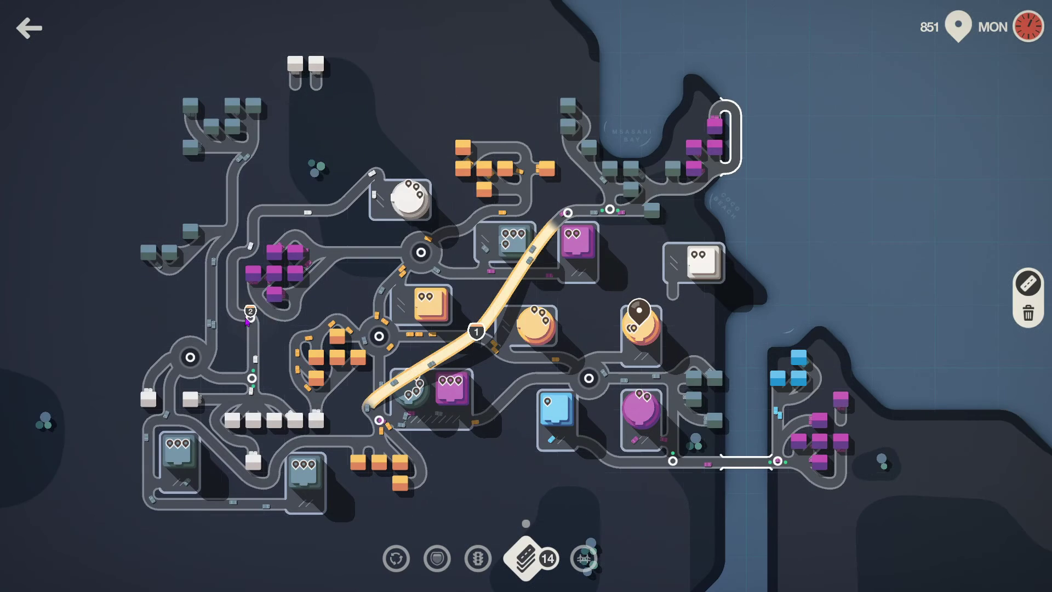
left_click_drag(251, 314, 670, 292)
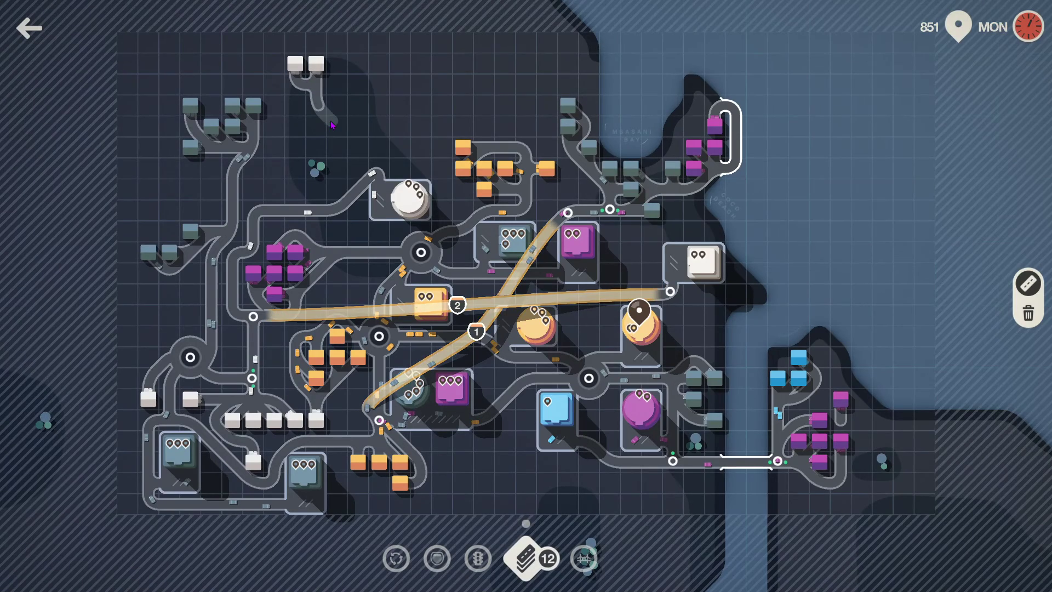
right_click(362, 169)
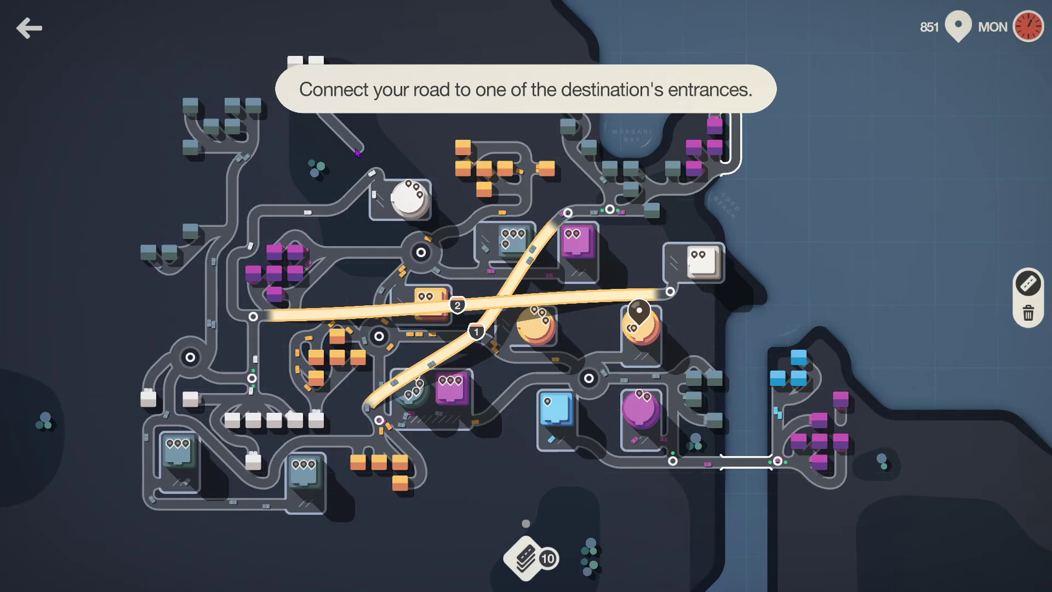
left_click_drag(357, 153, 372, 175)
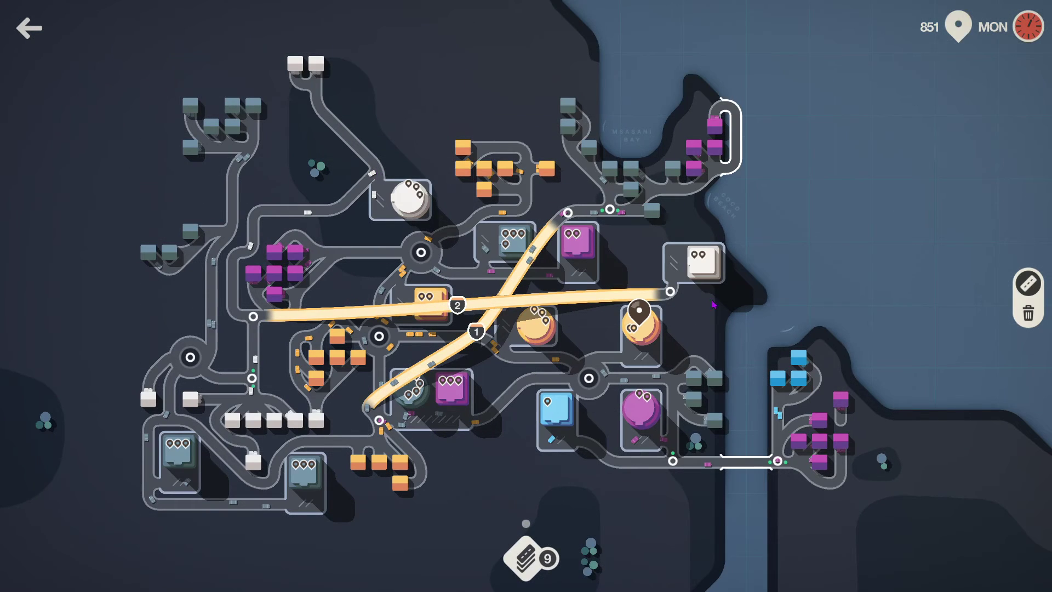
right_click(301, 76)
left_click_drag(451, 305, 448, 263)
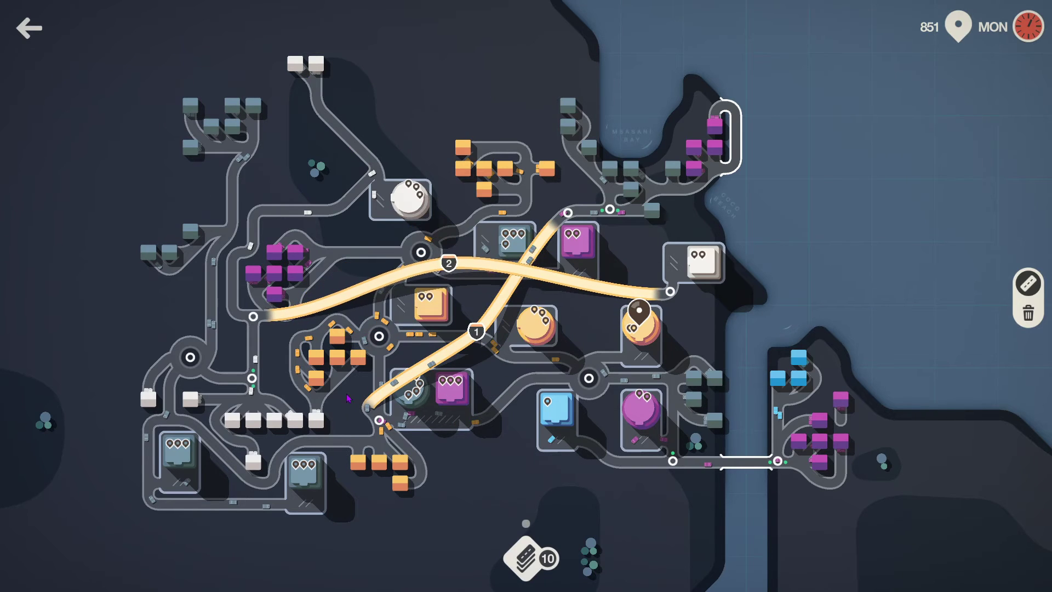
mouse_move(318, 409)
left_mouse_down()
mouse_move(319, 422)
mouse_move(302, 404)
mouse_move(345, 399)
left_mouse_up()
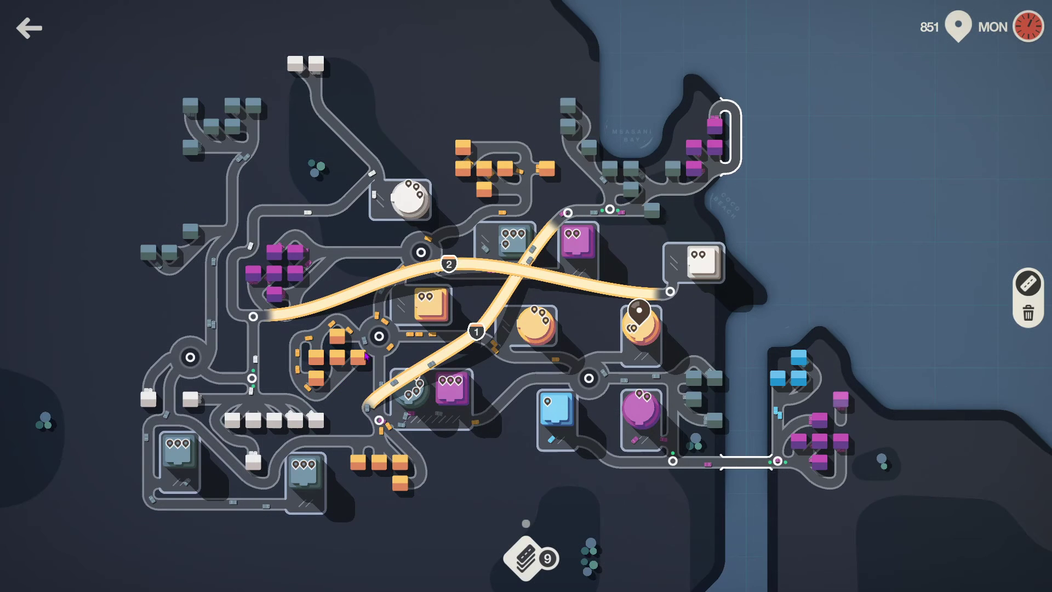
left_click_drag(356, 339, 395, 382)
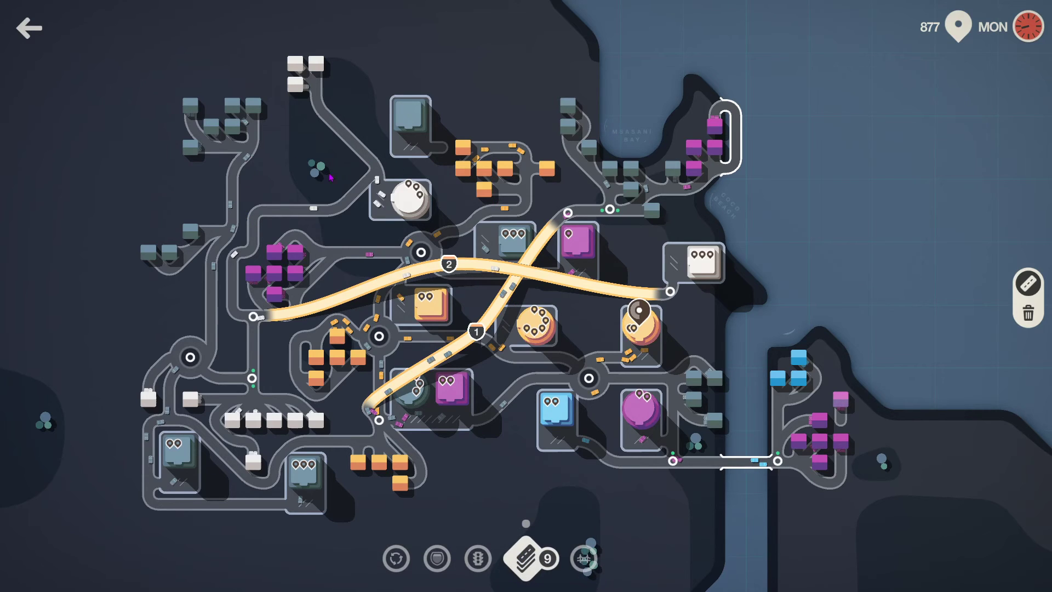
Step: Erase the road stubs near the top purple houses
left_click(433, 159)
left_click(433, 159)
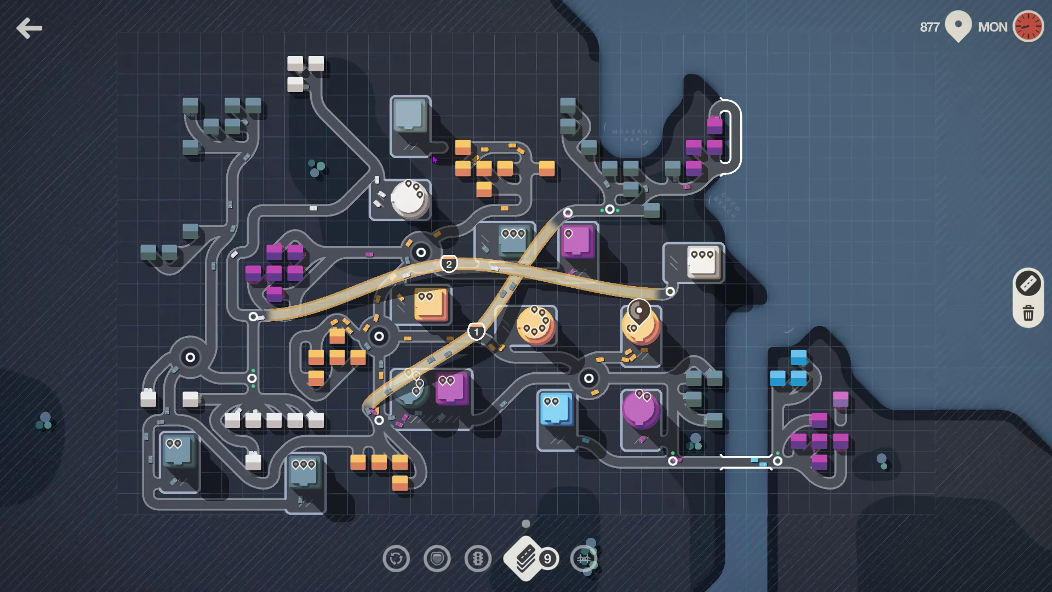
mouse_move(442, 154)
left_mouse_down()
mouse_move(449, 140)
mouse_move(530, 138)
mouse_move(569, 160)
left_mouse_up()
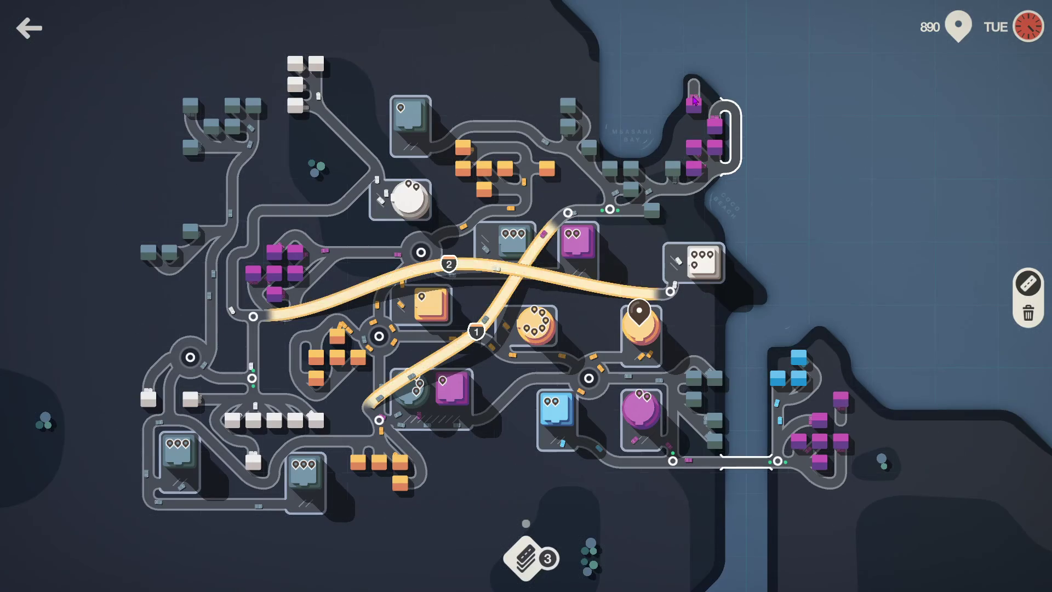
right_click(706, 99)
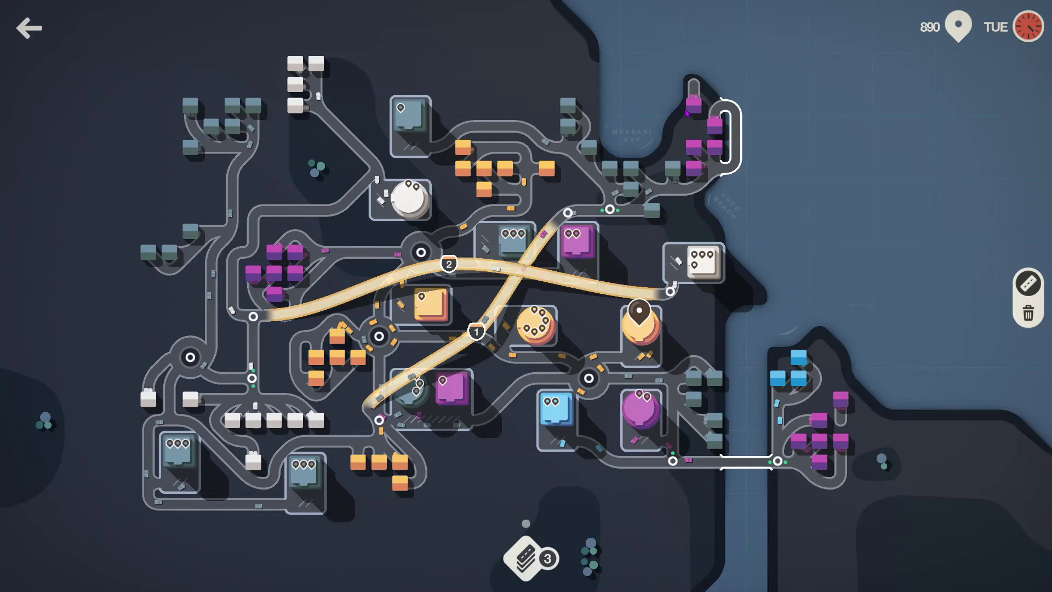
right_click(693, 89)
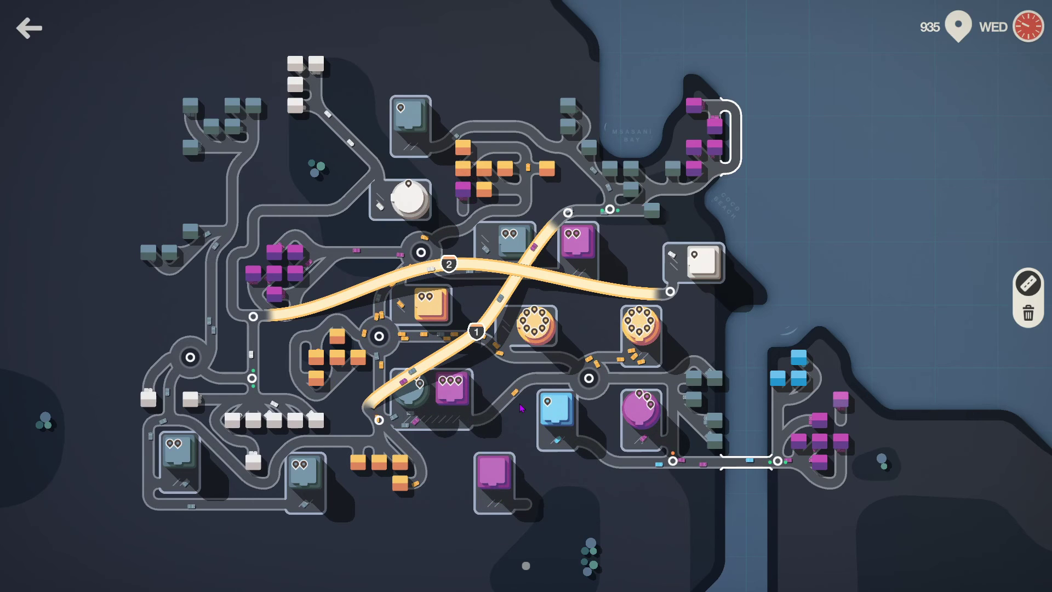
Step: Spend the remaining road tiles on new roads and let the city run
left_click_drag(521, 409, 529, 498)
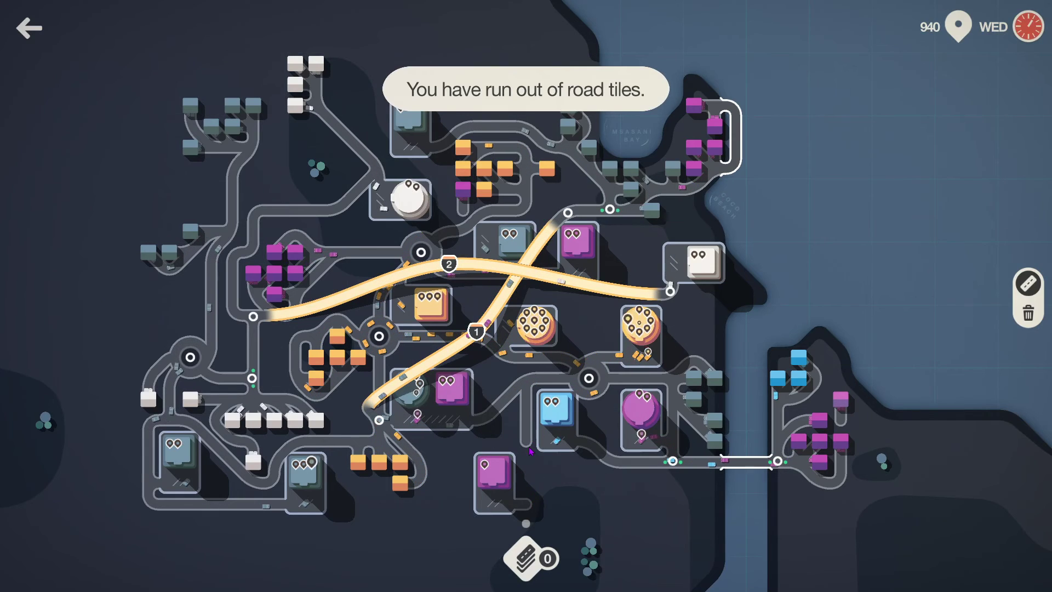
mouse_move(483, 118)
left_mouse_down()
mouse_move(466, 203)
mouse_move(482, 215)
left_mouse_up()
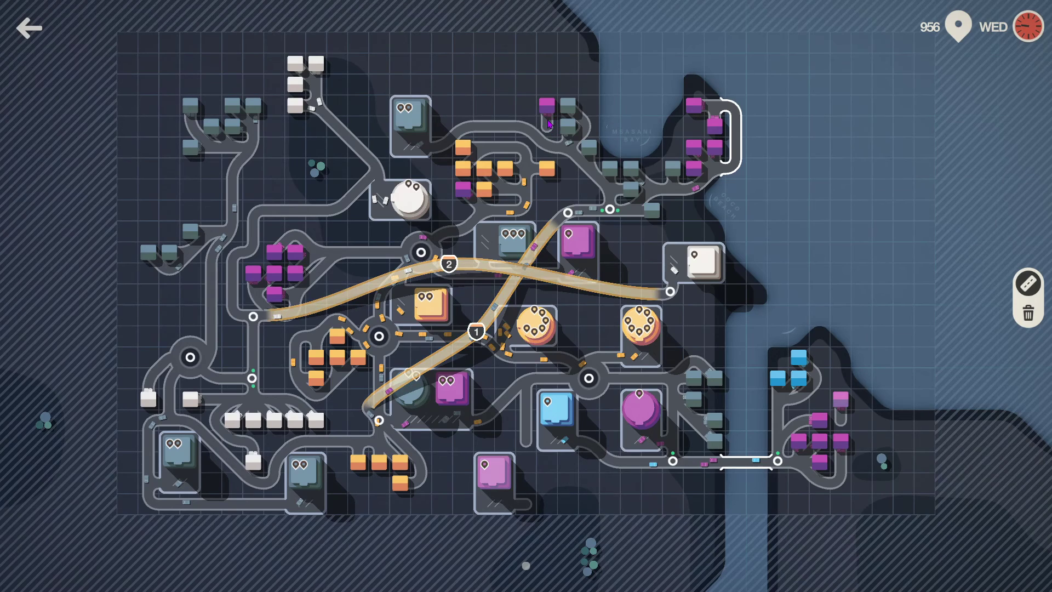
left_click(523, 458)
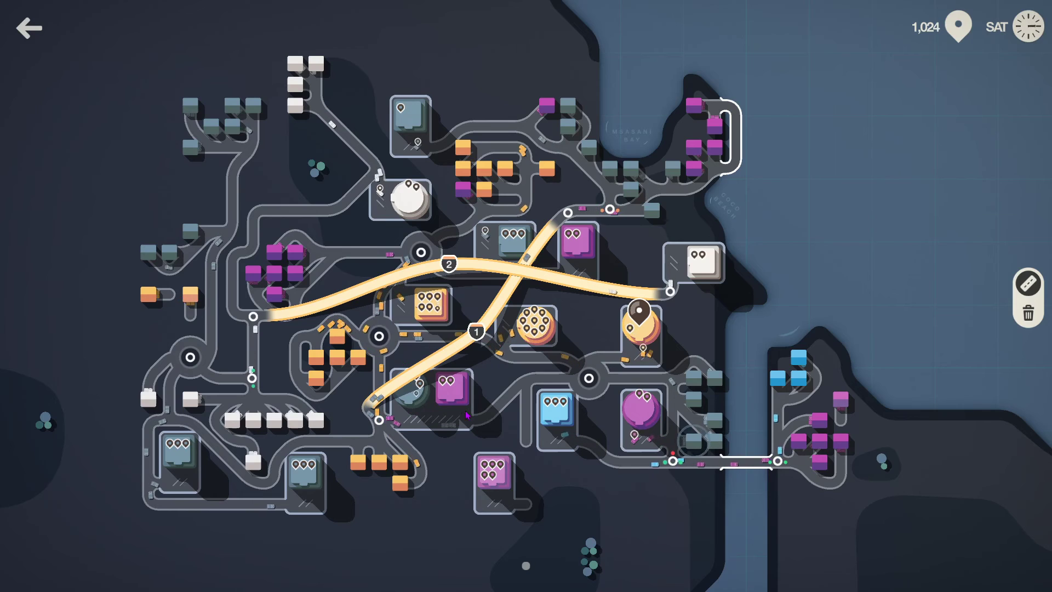
left_click(693, 411)
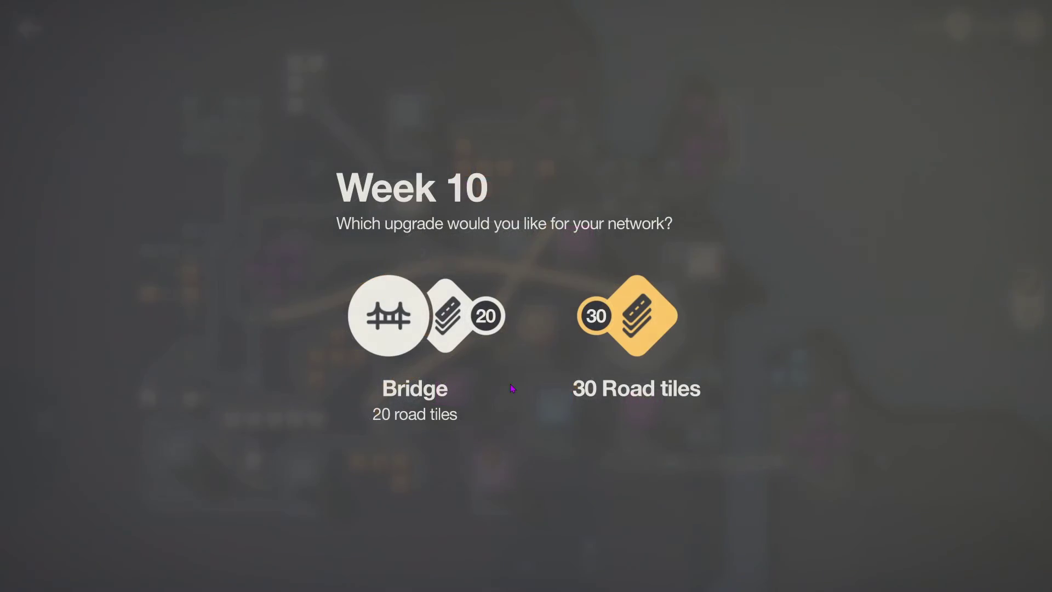
Step: Take the 30 road tiles upgrade, connect a house, and reshape motorway 1's curve
left_click(672, 334)
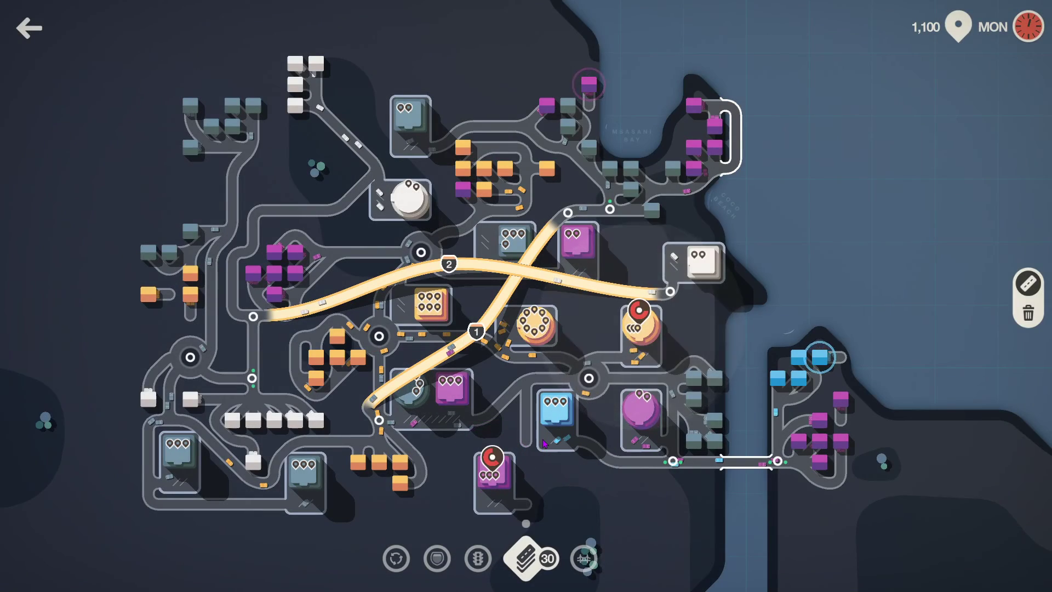
mouse_move(527, 448)
left_mouse_down()
mouse_move(514, 502)
mouse_move(525, 508)
left_mouse_up()
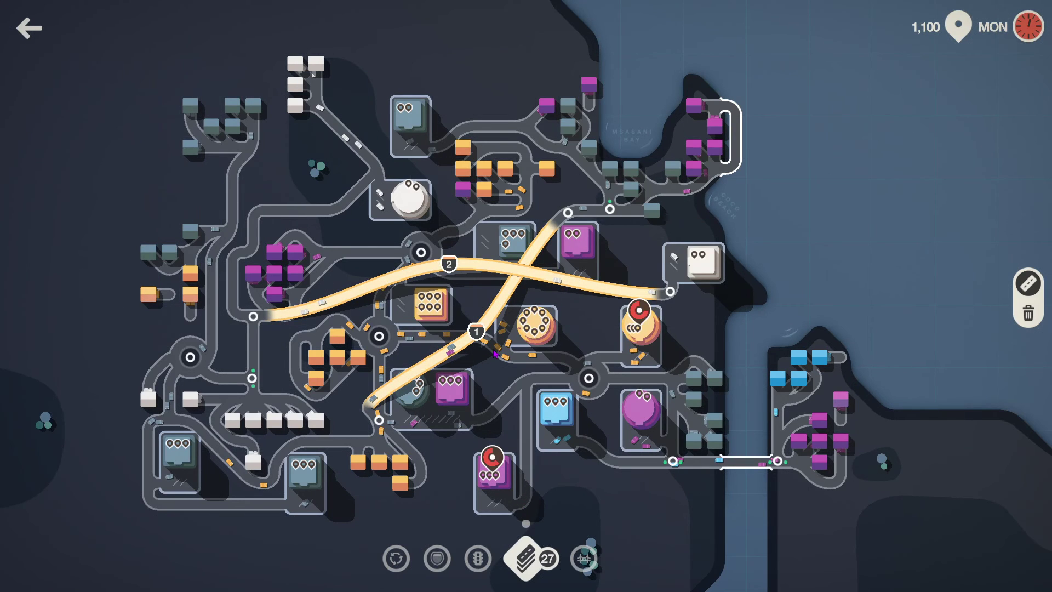
left_click_drag(495, 353, 523, 360)
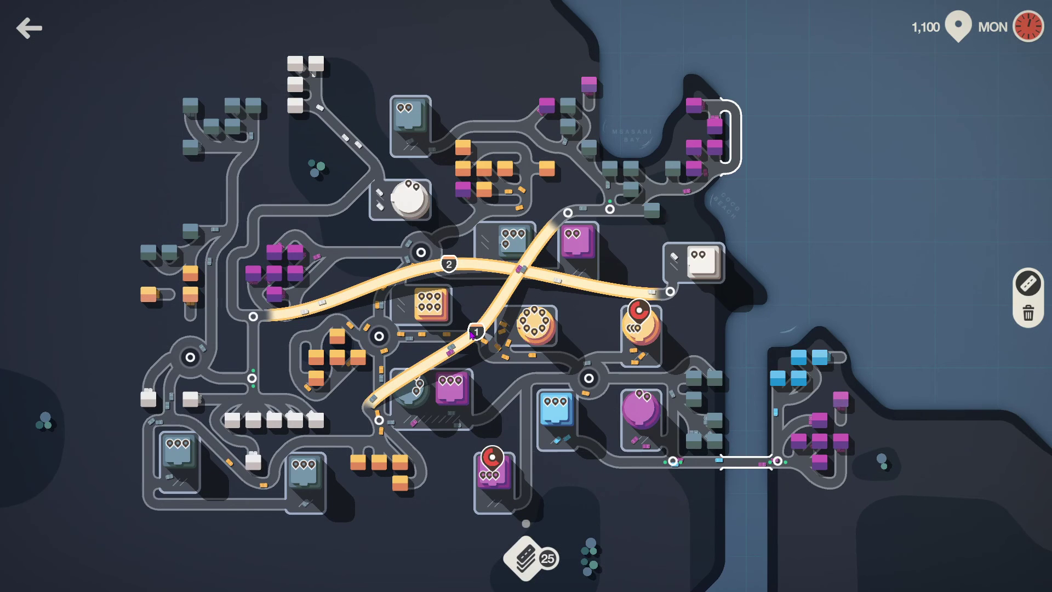
mouse_move(474, 334)
left_mouse_down()
mouse_move(492, 362)
mouse_move(471, 335)
mouse_move(416, 359)
mouse_move(419, 385)
left_mouse_up()
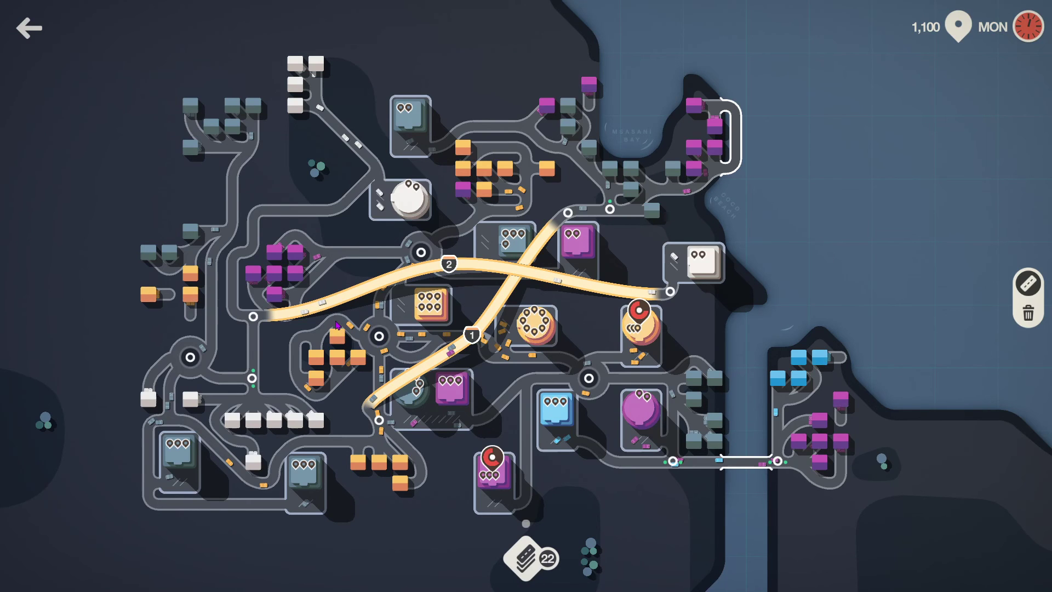
left_click_drag(338, 318, 338, 318)
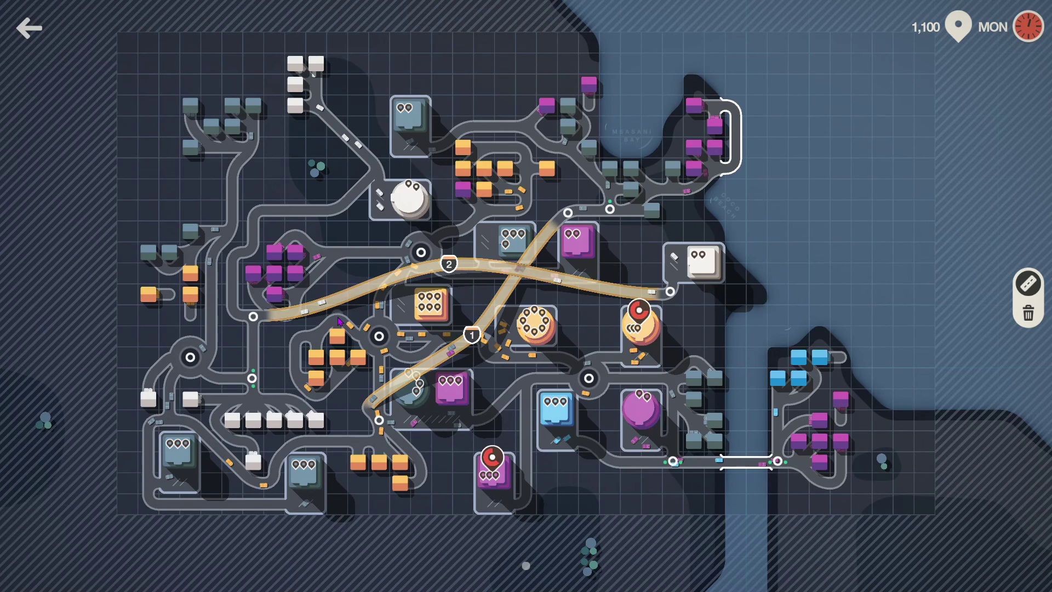
Step: Lay more roads, reroute motorway 1, and exit to the city menu after Game Over
left_click_drag(527, 566, 526, 523)
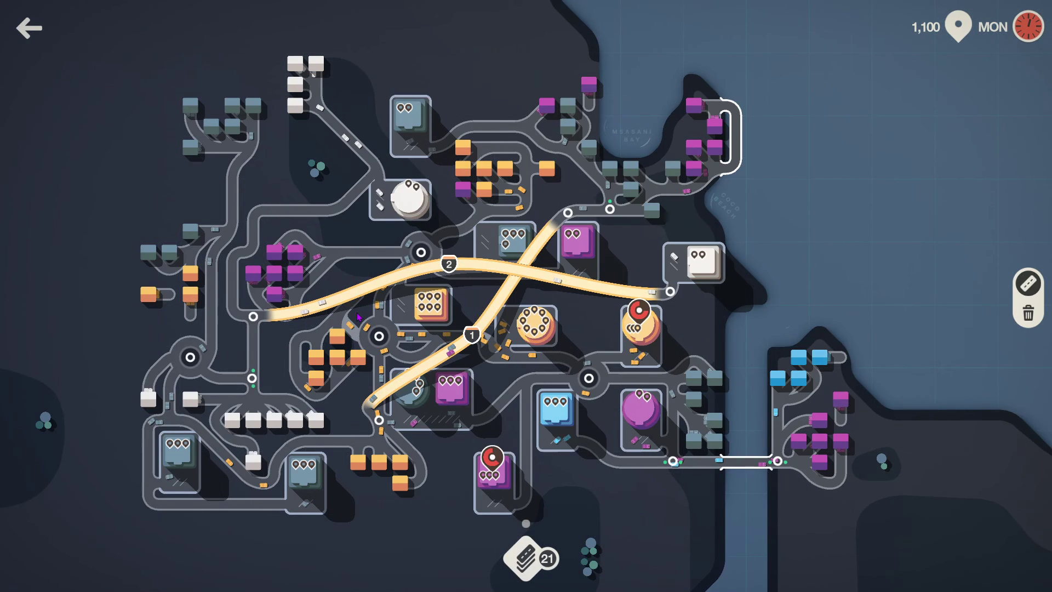
mouse_move(359, 307)
left_mouse_down()
mouse_move(326, 361)
mouse_move(350, 382)
mouse_move(350, 365)
left_mouse_up()
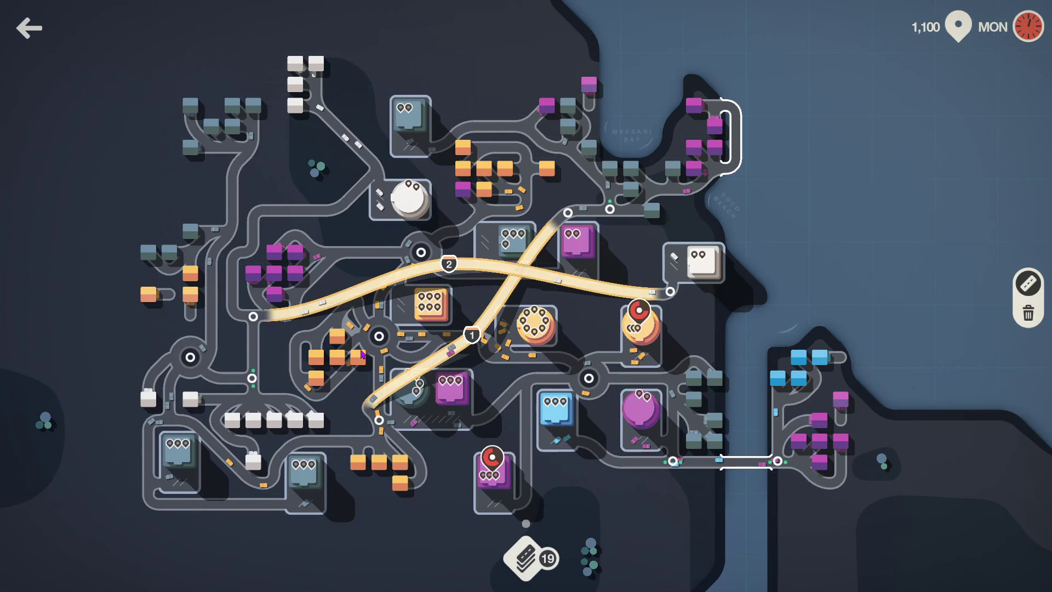
mouse_move(356, 339)
left_mouse_down()
mouse_move(356, 357)
mouse_move(321, 397)
mouse_move(299, 344)
mouse_move(384, 428)
left_mouse_up()
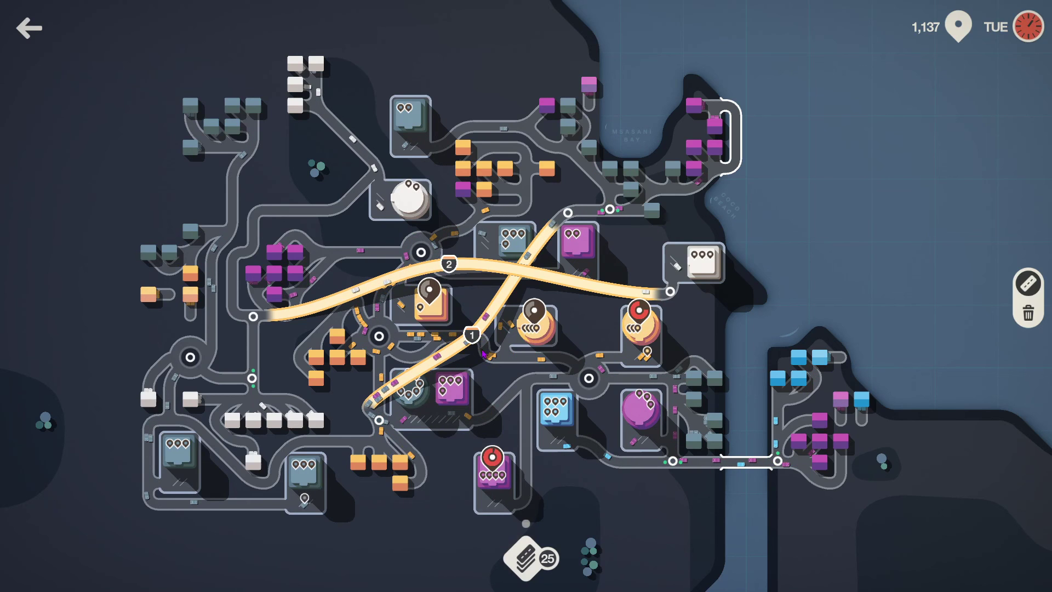
left_click_drag(484, 352, 435, 352)
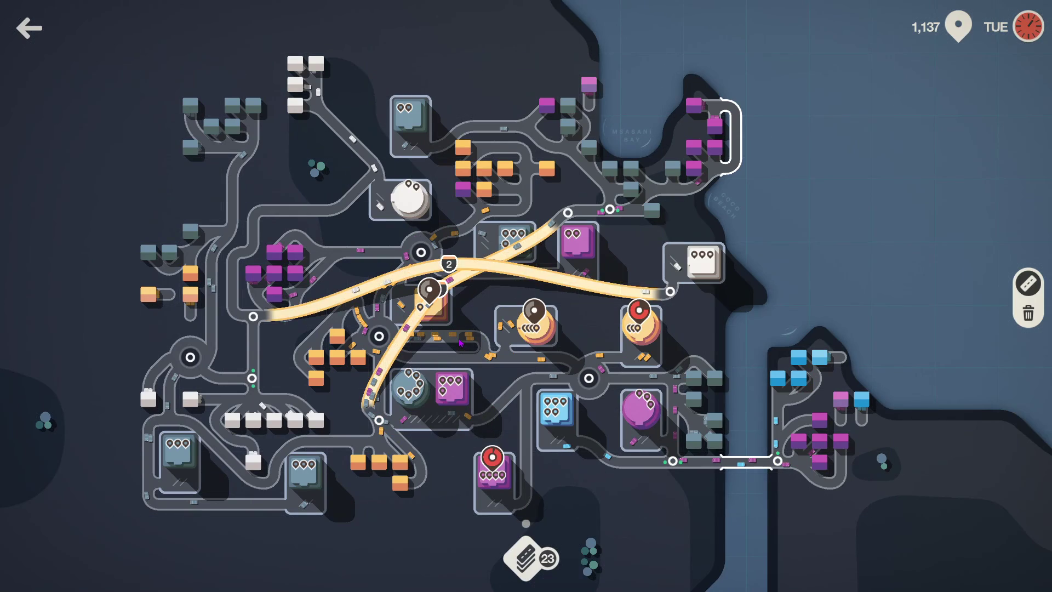
left_click_drag(406, 342, 511, 378)
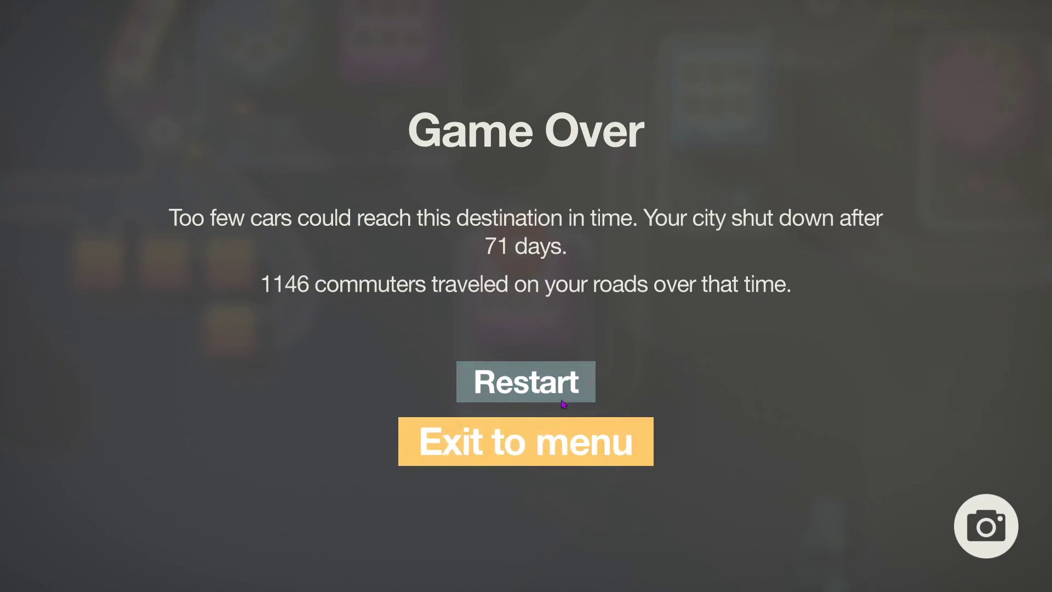
left_click(550, 446)
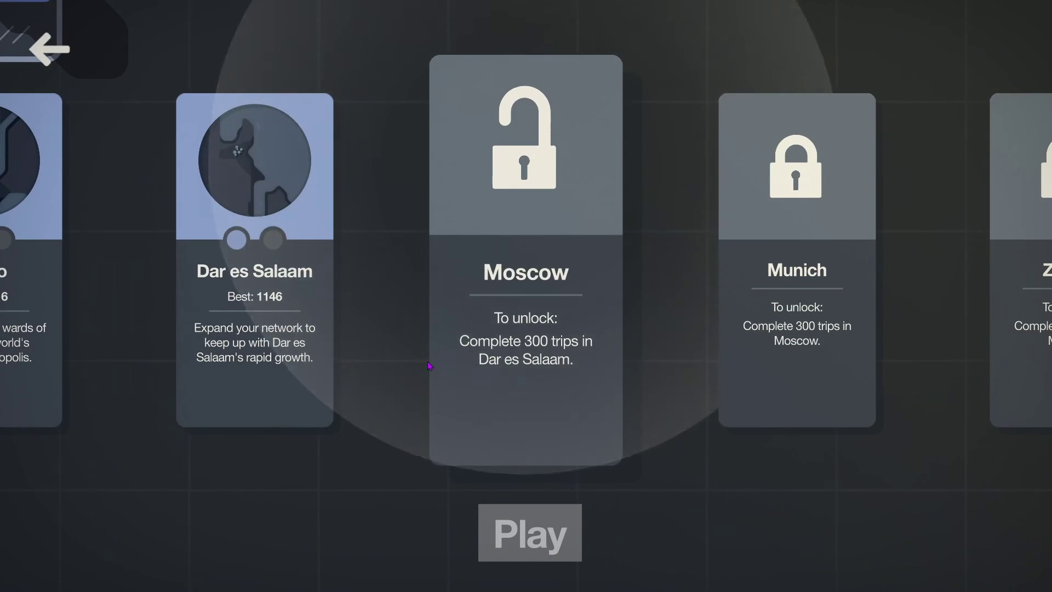
scroll(880, 357, "up", 1)
scroll(847, 352, "up", 1)
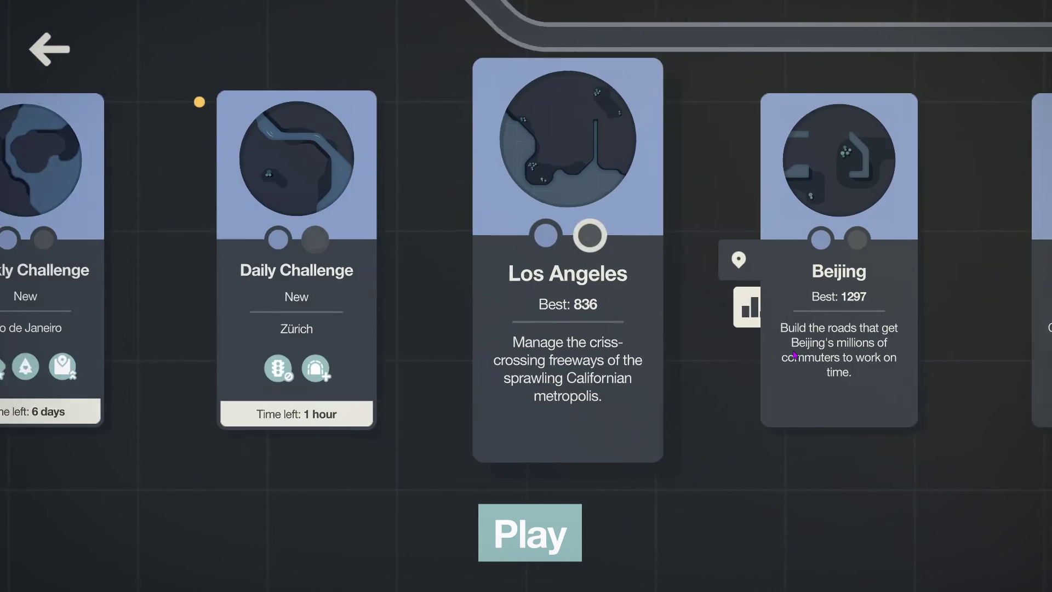
scroll(794, 344, "up", 1)
scroll(784, 342, "down", 1)
scroll(674, 345, "down", 1)
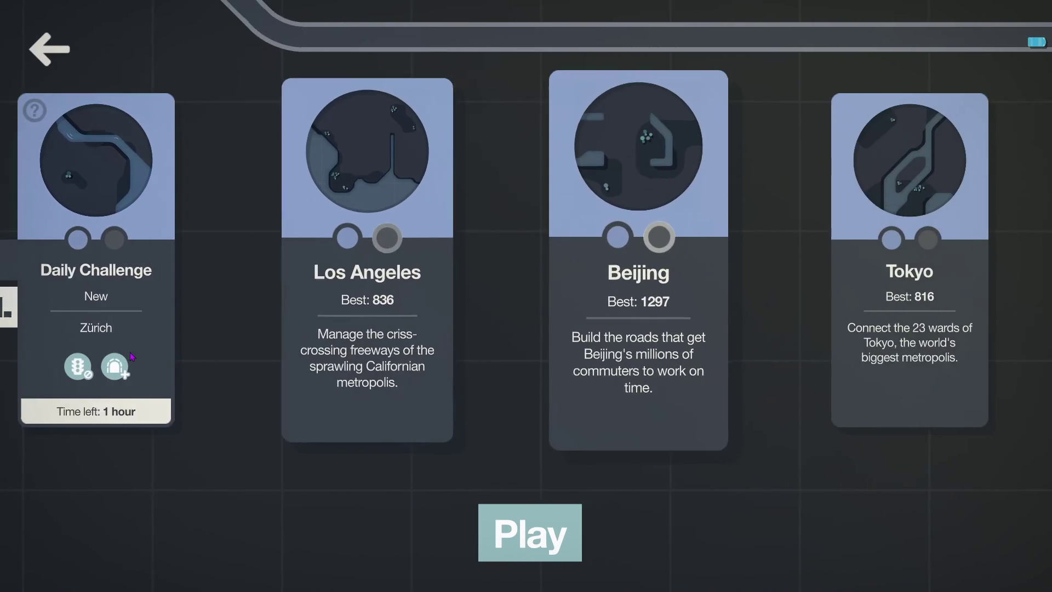
scroll(559, 349, "down", 1)
scroll(428, 354, "down", 1)
scroll(321, 353, "up", 1)
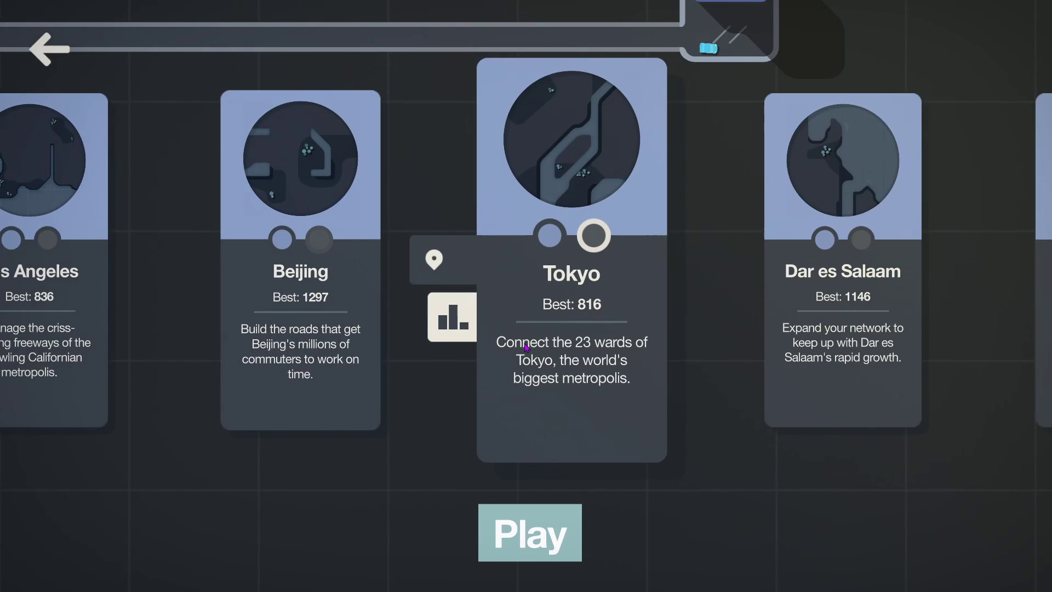
scroll(322, 348, "down", 1)
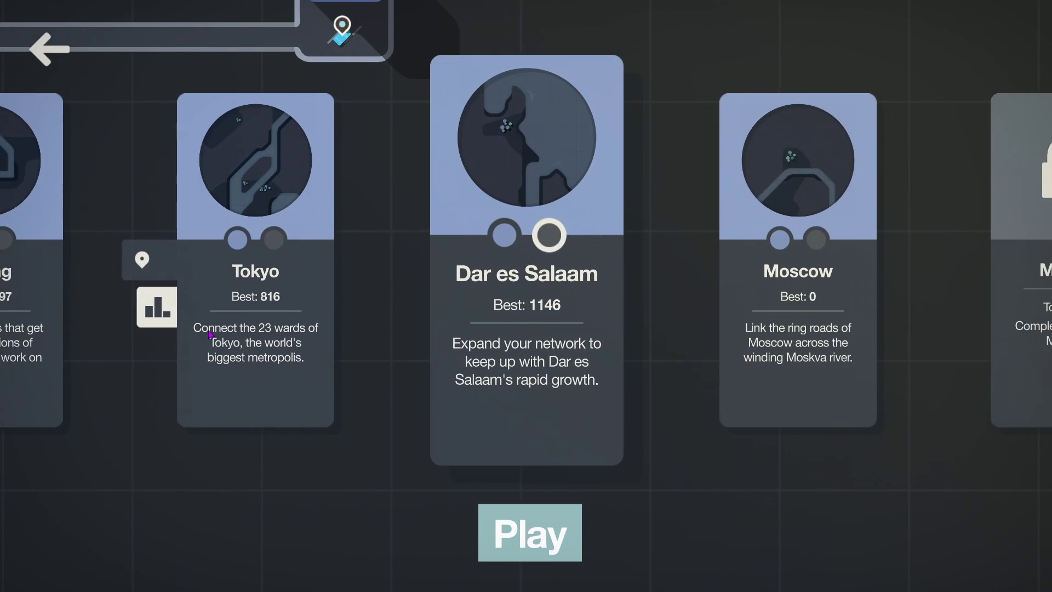